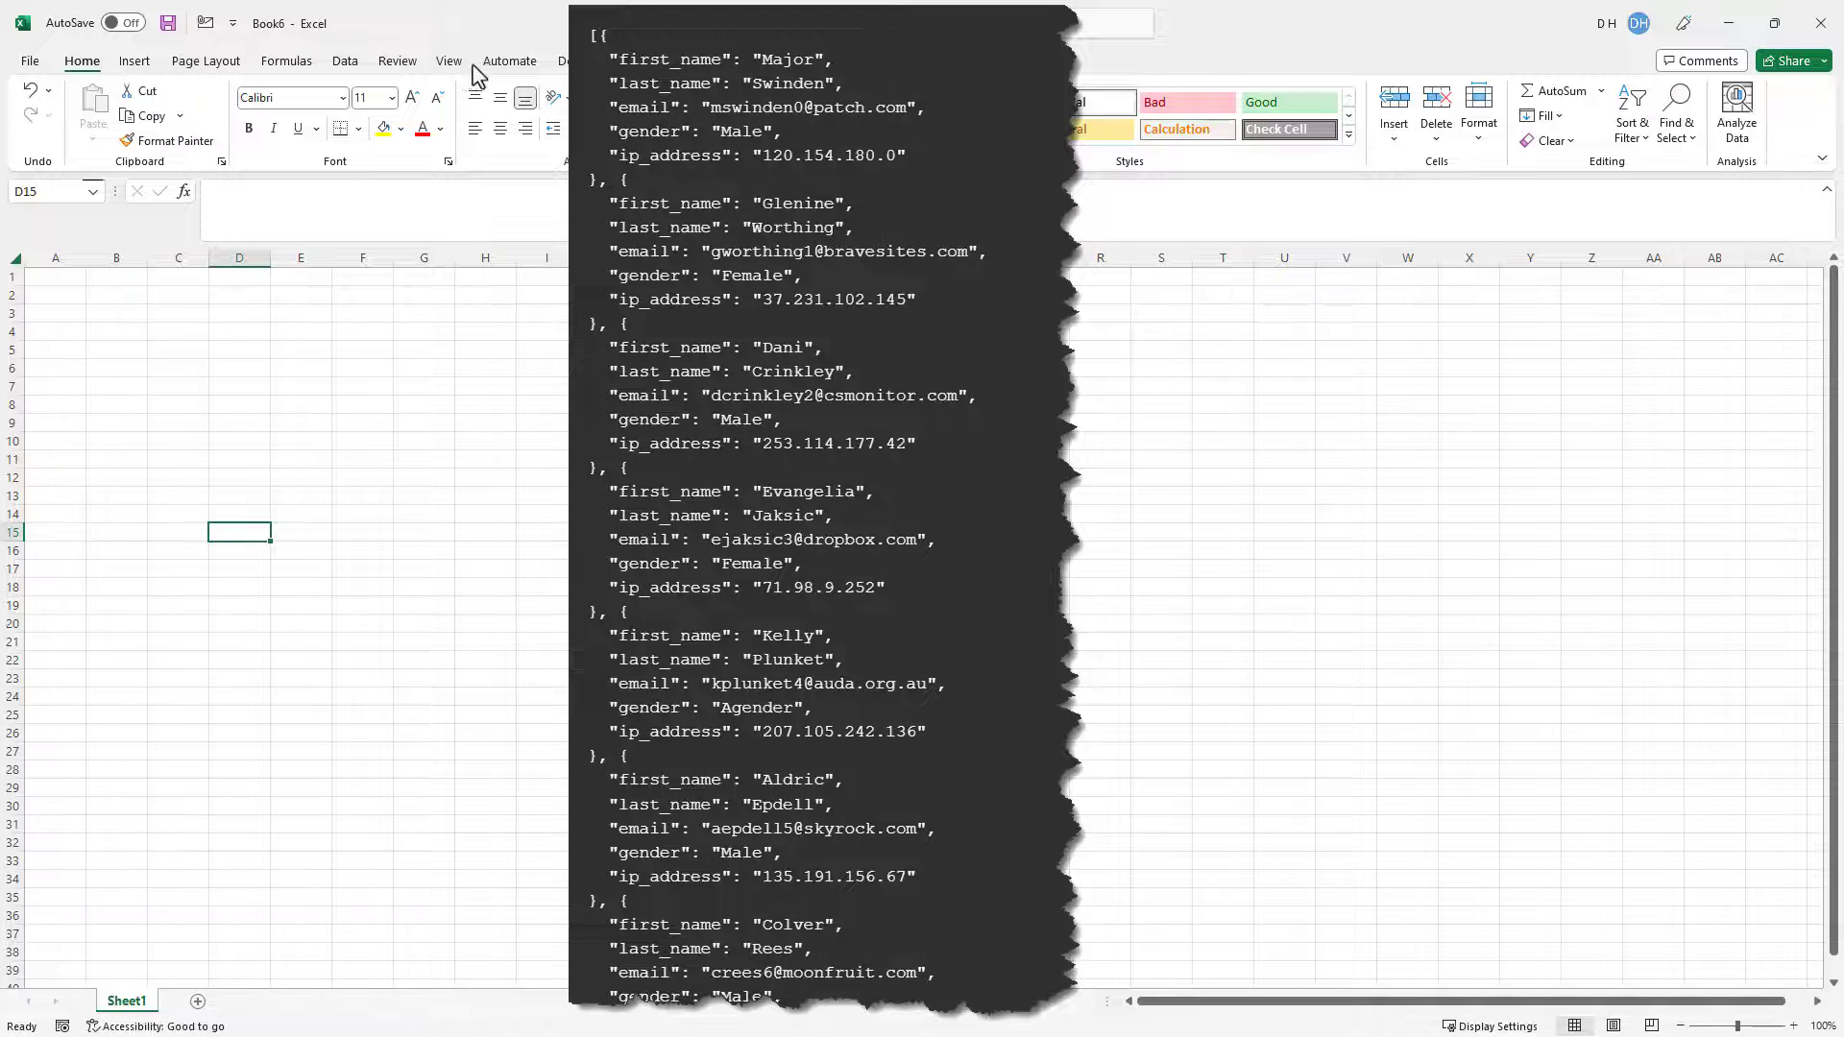
- Import the file MOCK_DATA.json into the workbook as a JSON data source
left_click(345, 61)
left_click(43, 124)
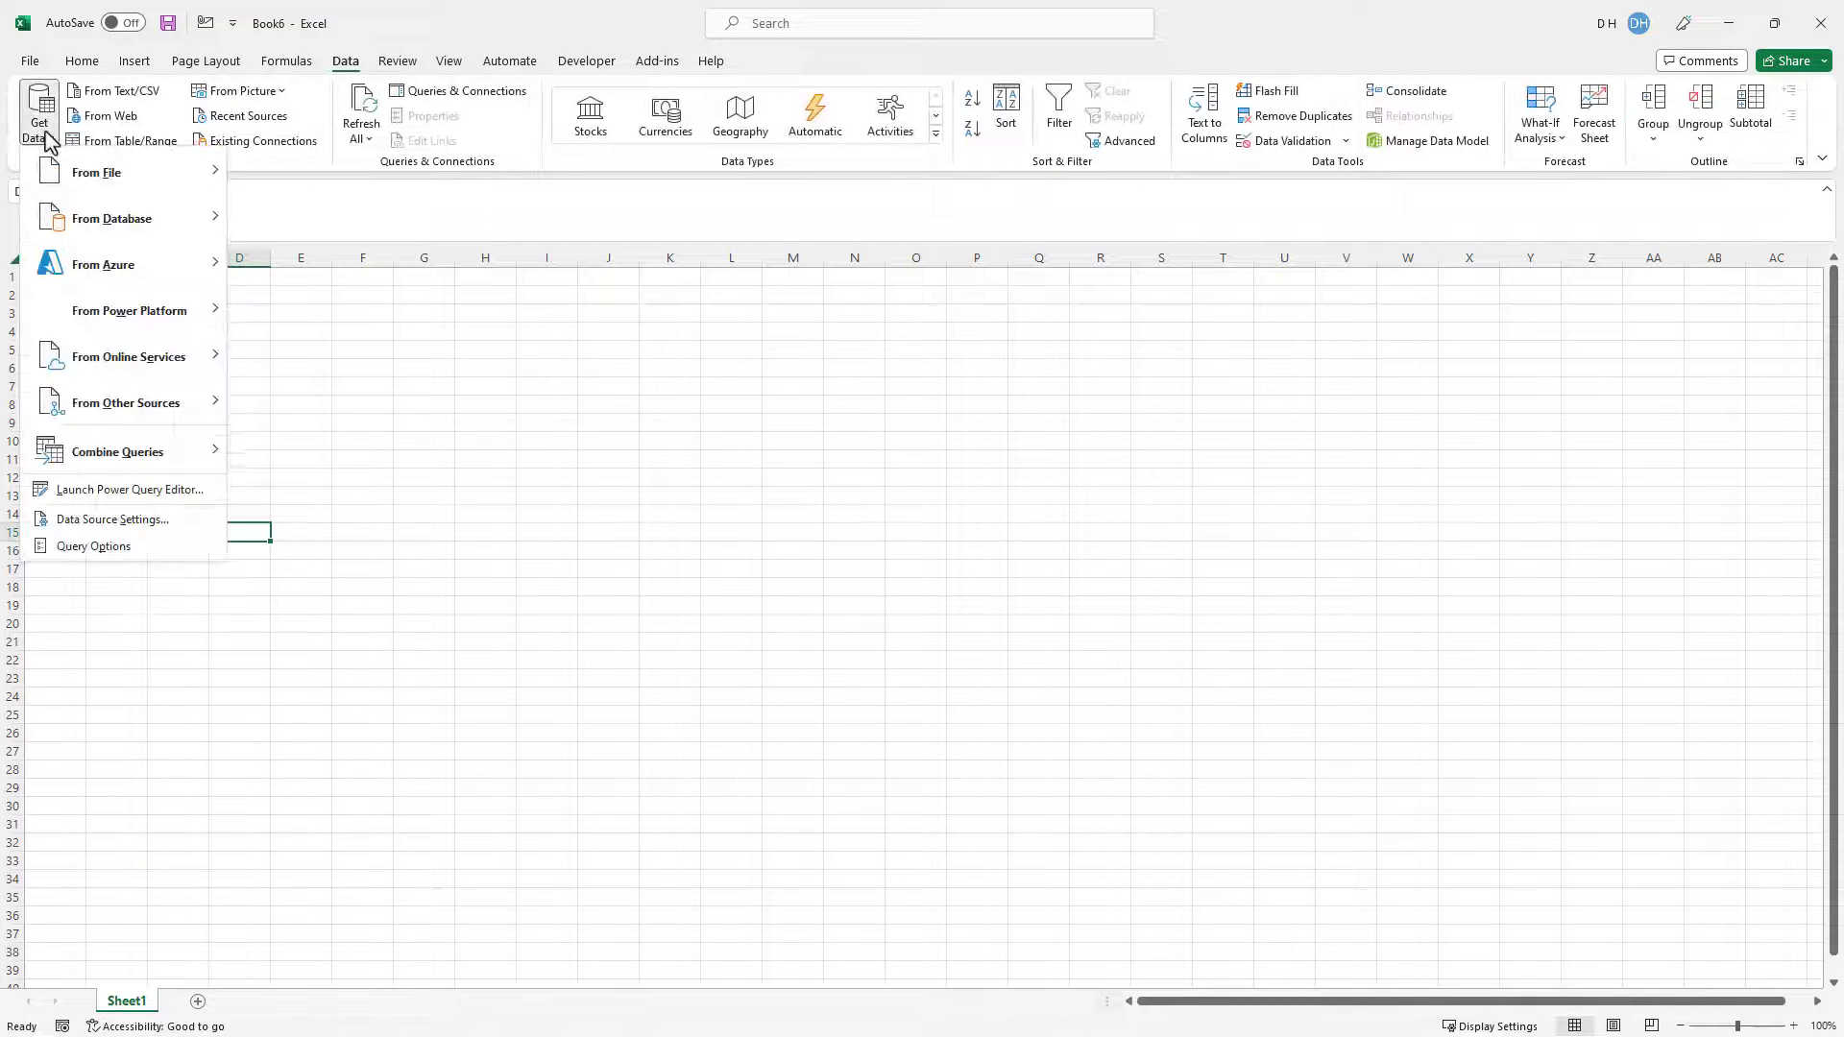
mouse_move(111, 188)
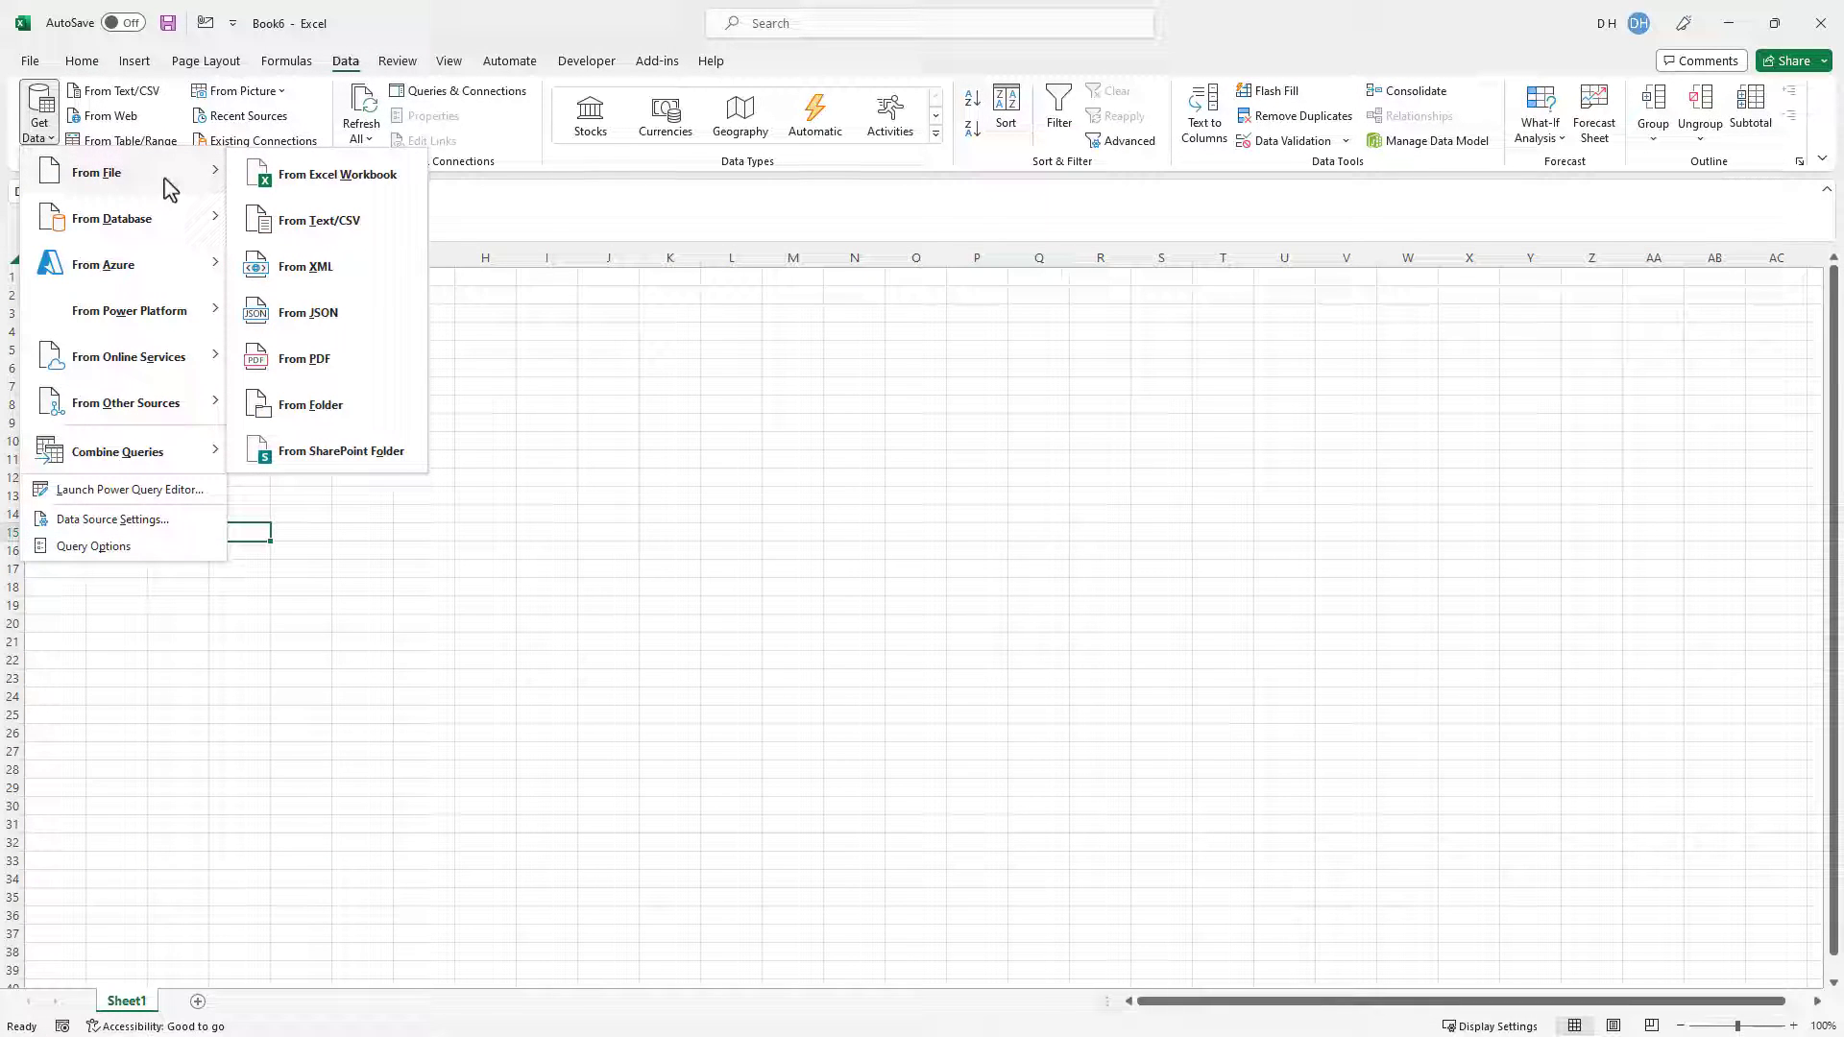
left_click(346, 315)
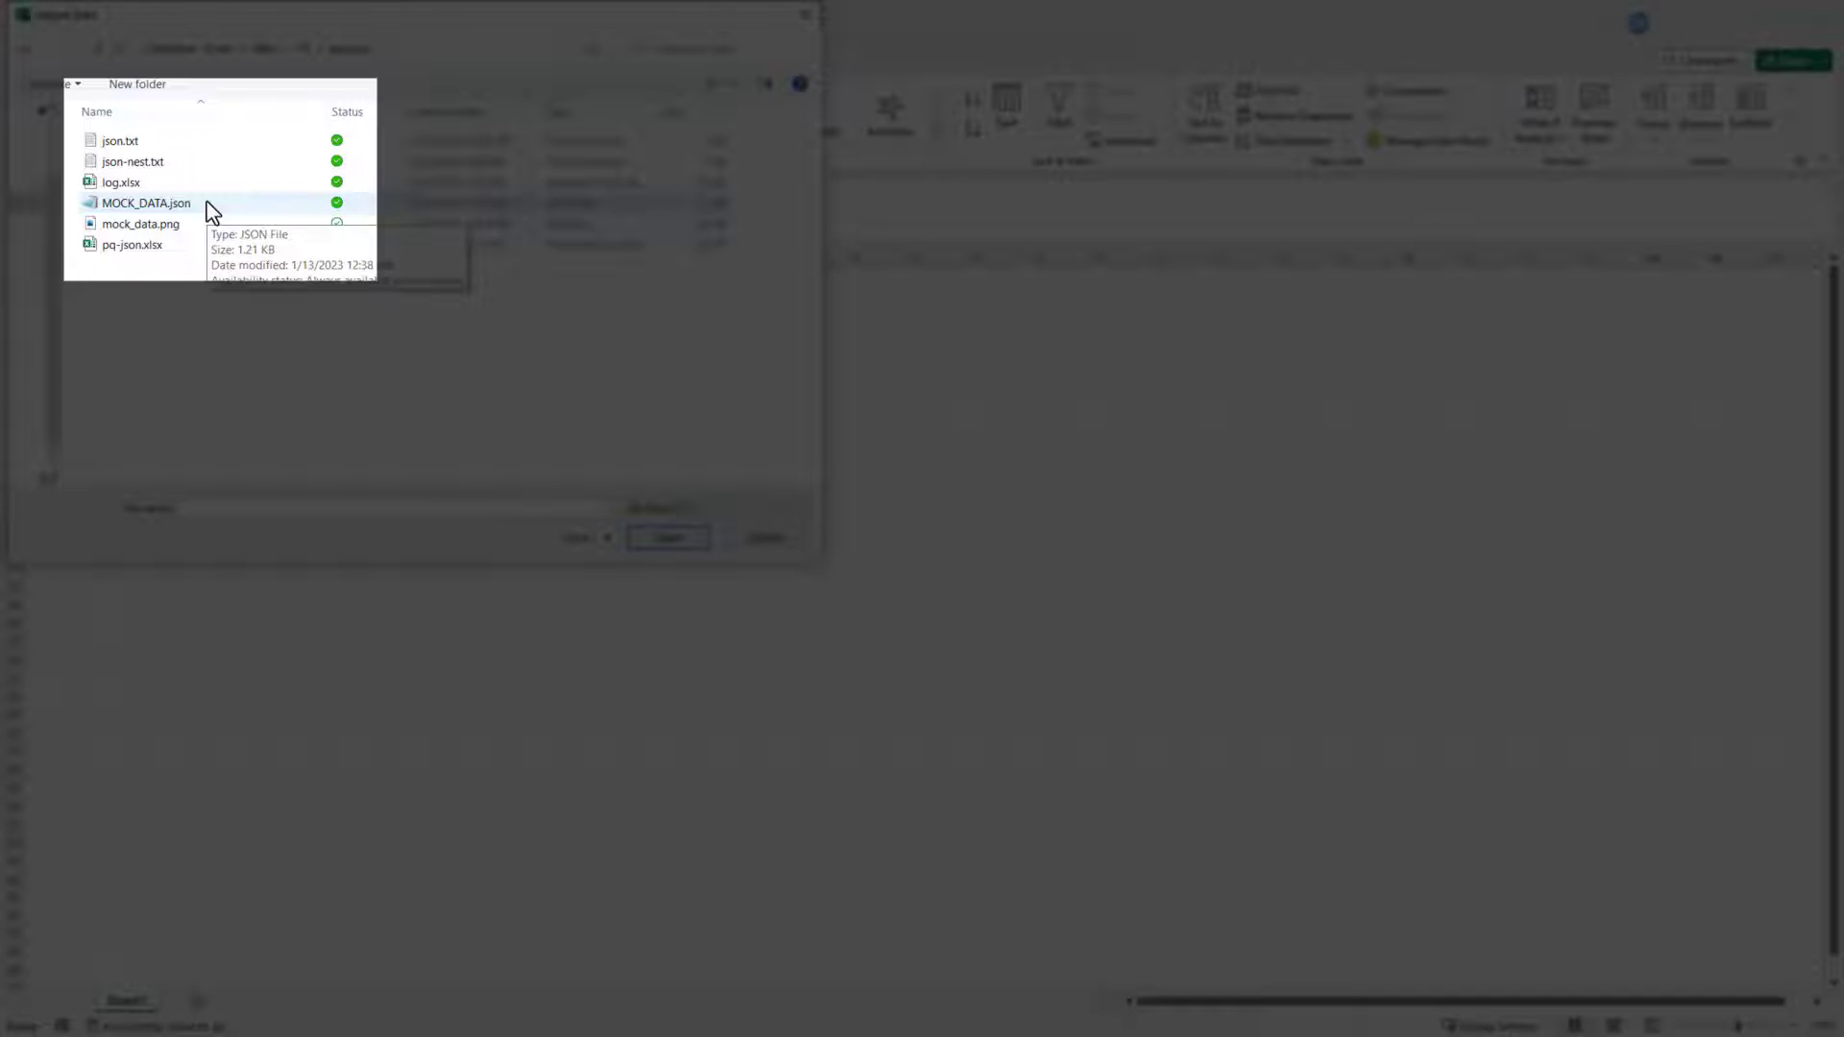
double_click(207, 202)
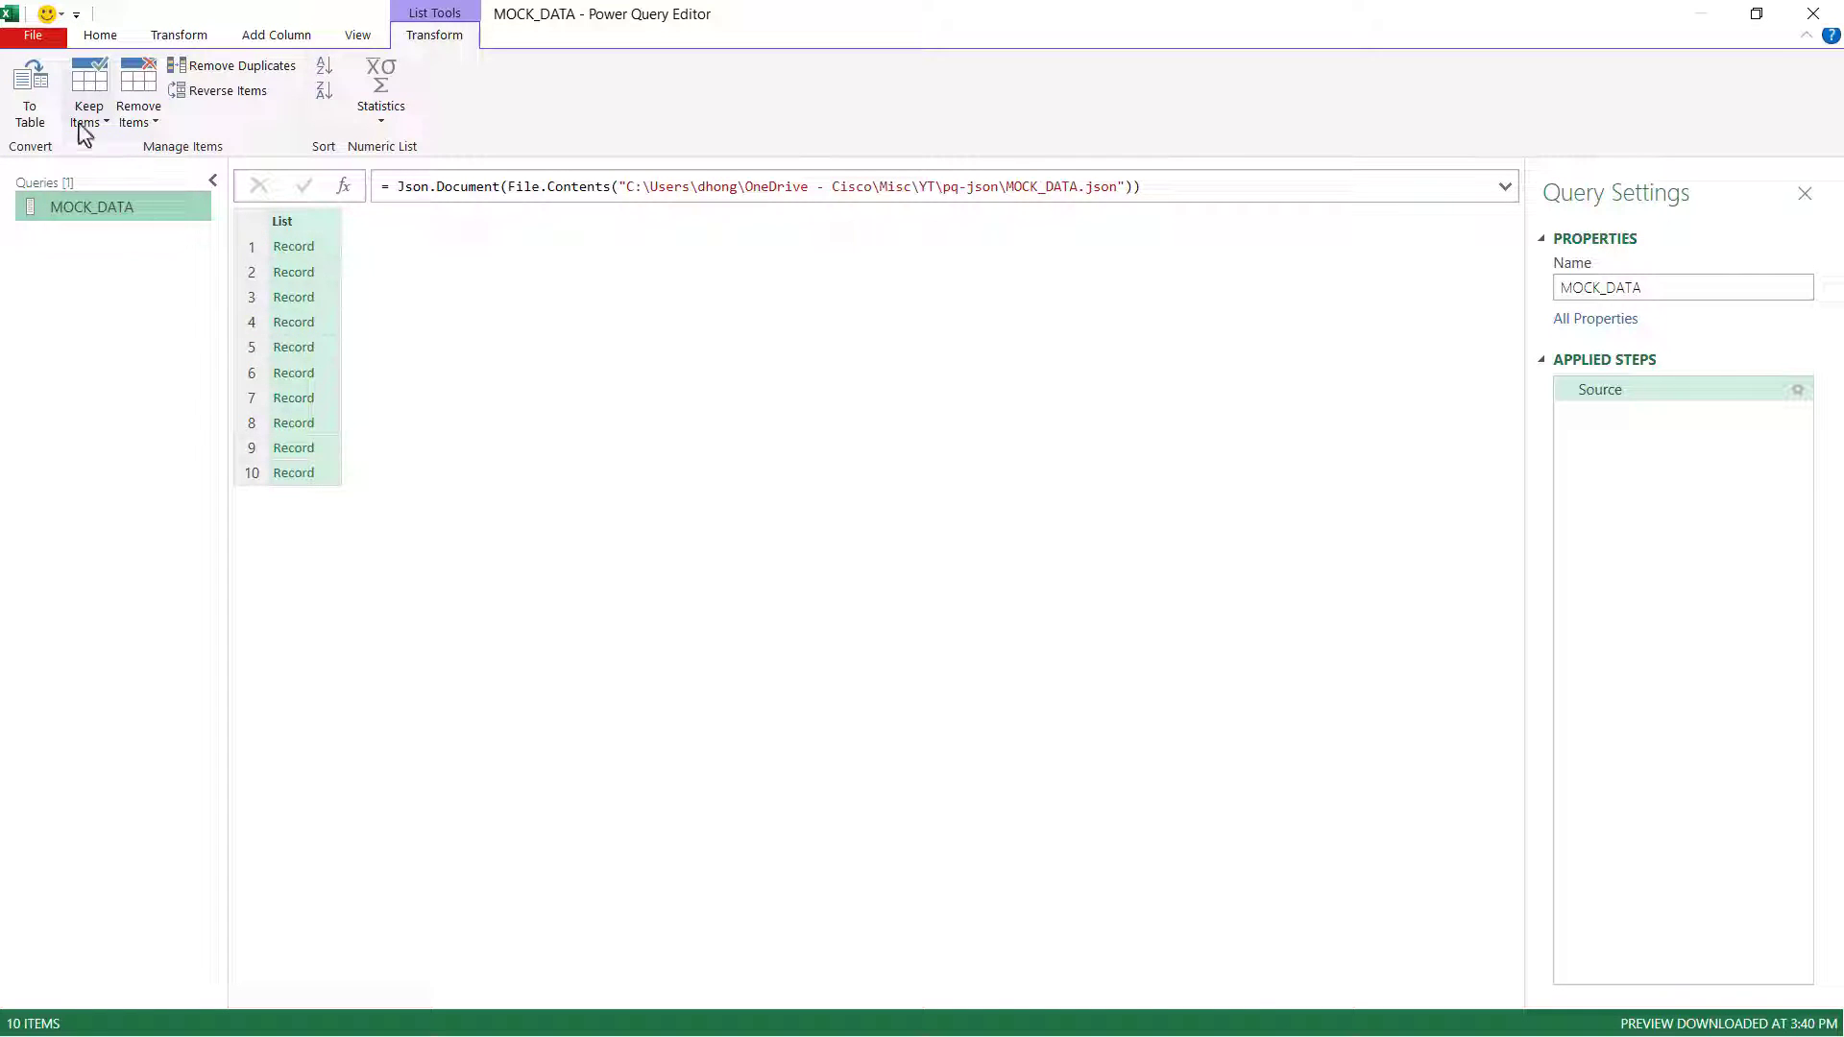
- Convert the list of records to a table with no delimiter and extra columns shown as errors, and preview the first two records
left_click(32, 104)
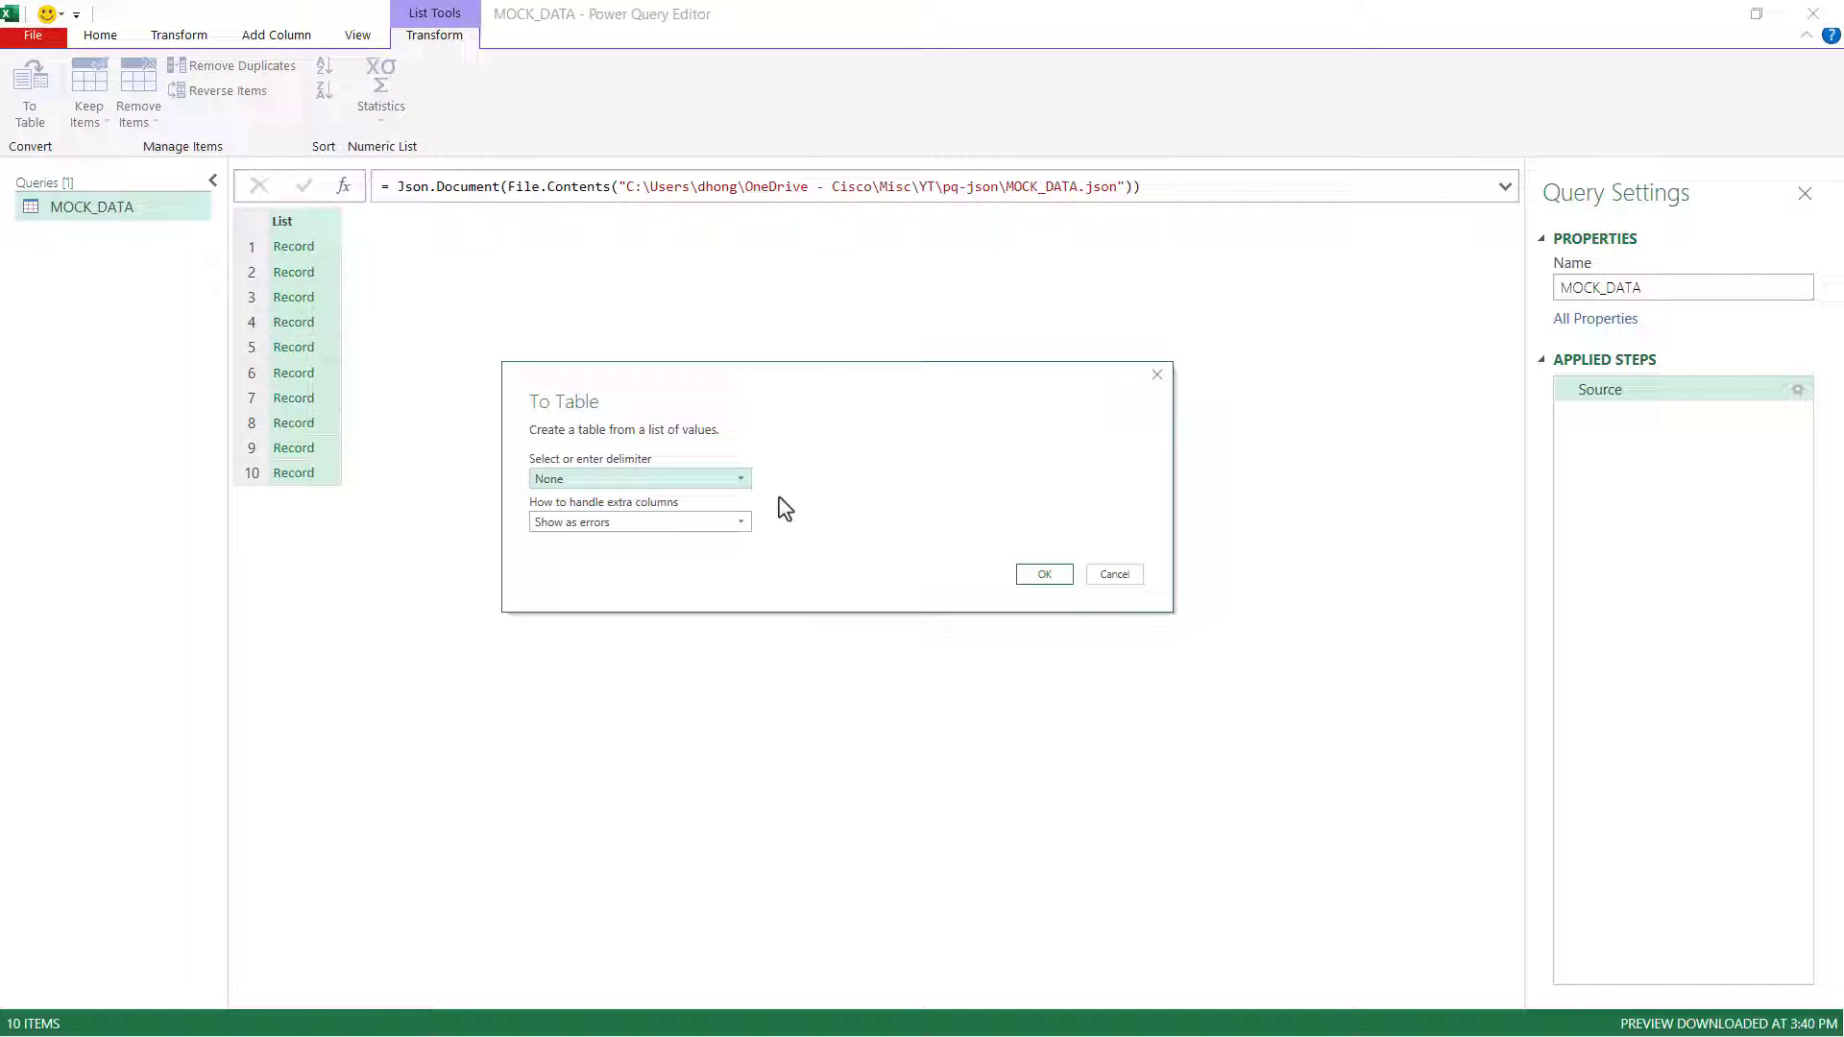
left_click(1030, 579)
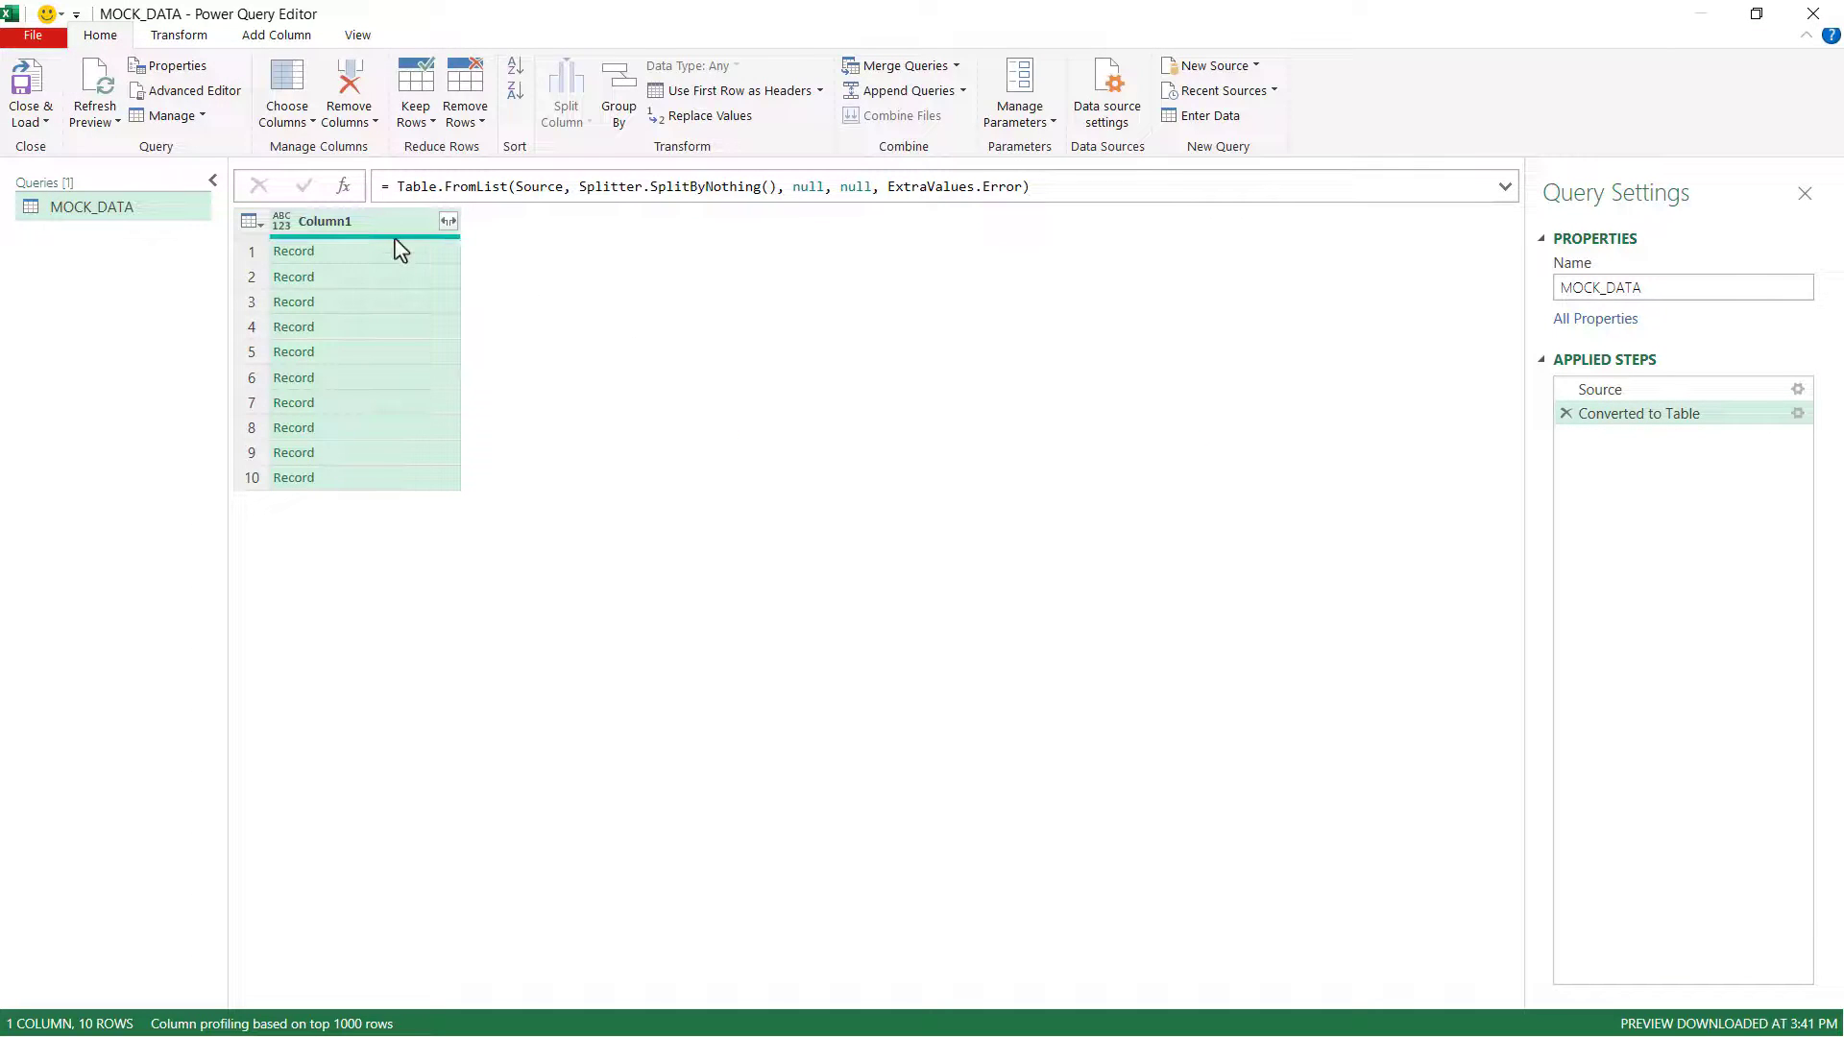
left_click(356, 255)
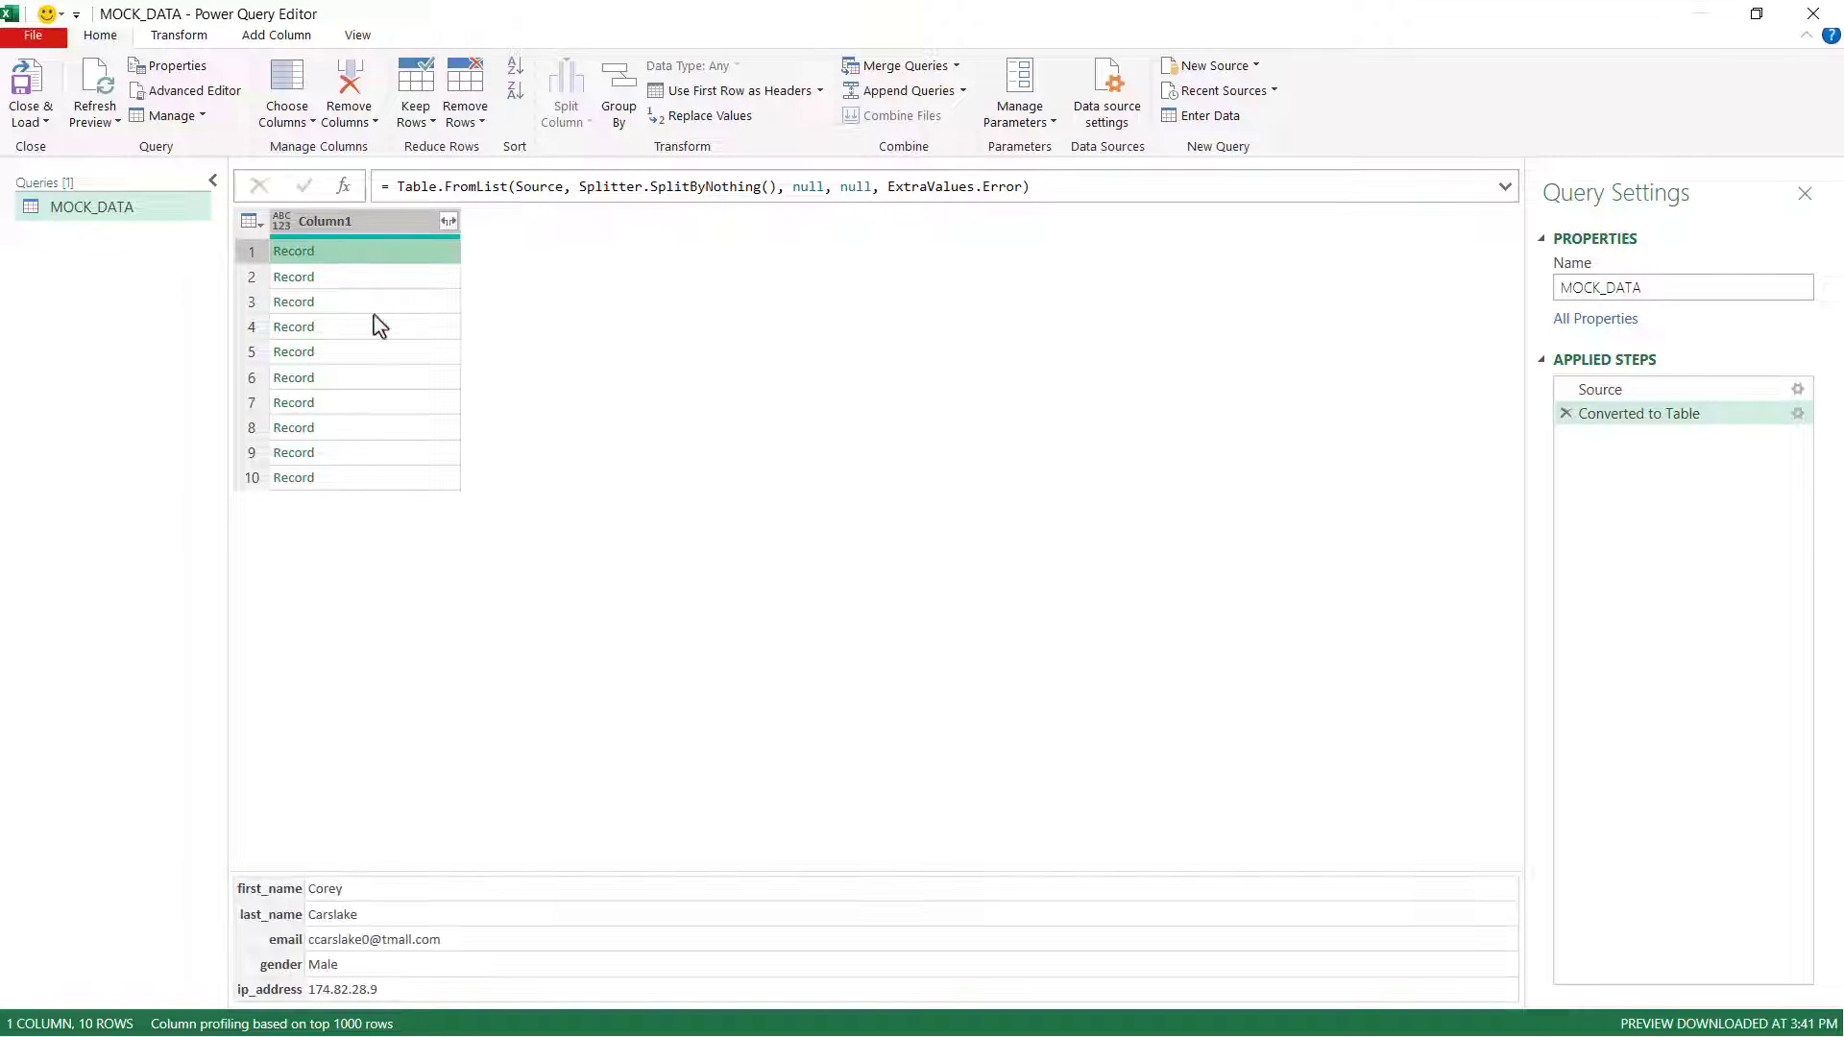
left_click(391, 281)
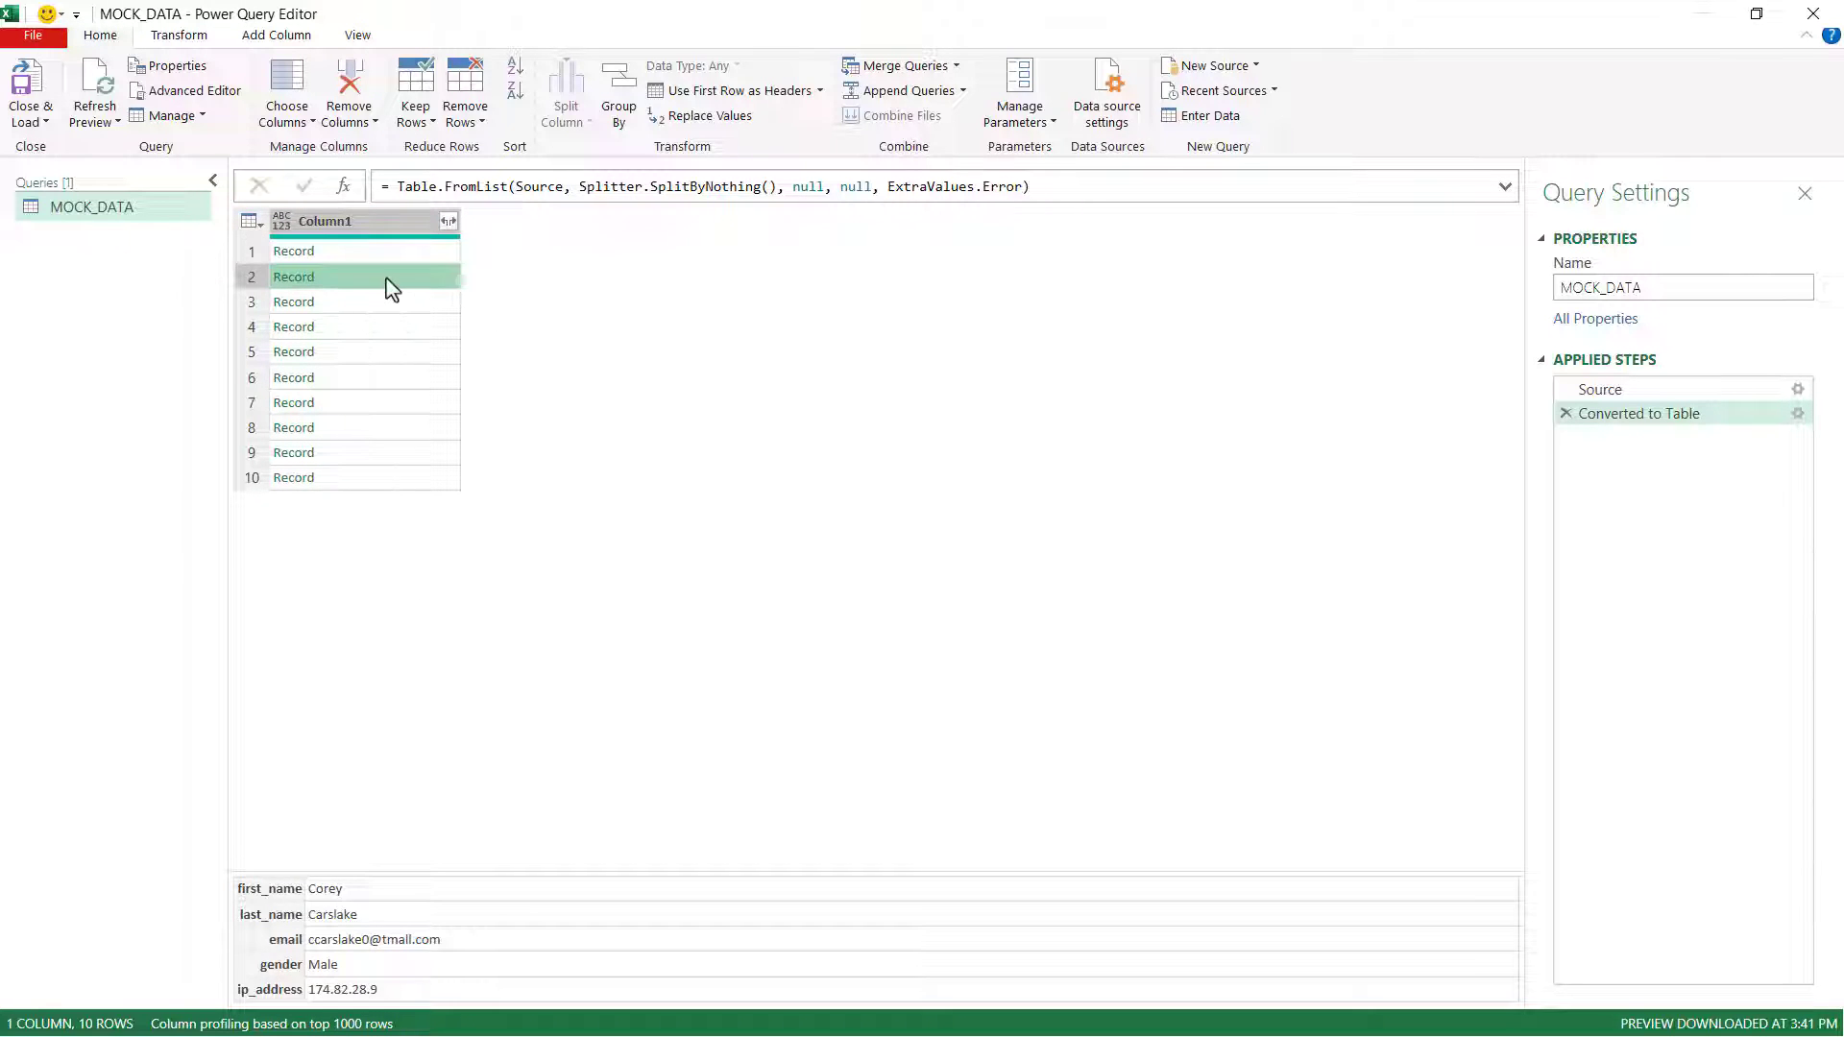
- Expand Column1 into all its fields with the original column name as prefix, and load the query to a worksheet
left_click(447, 223)
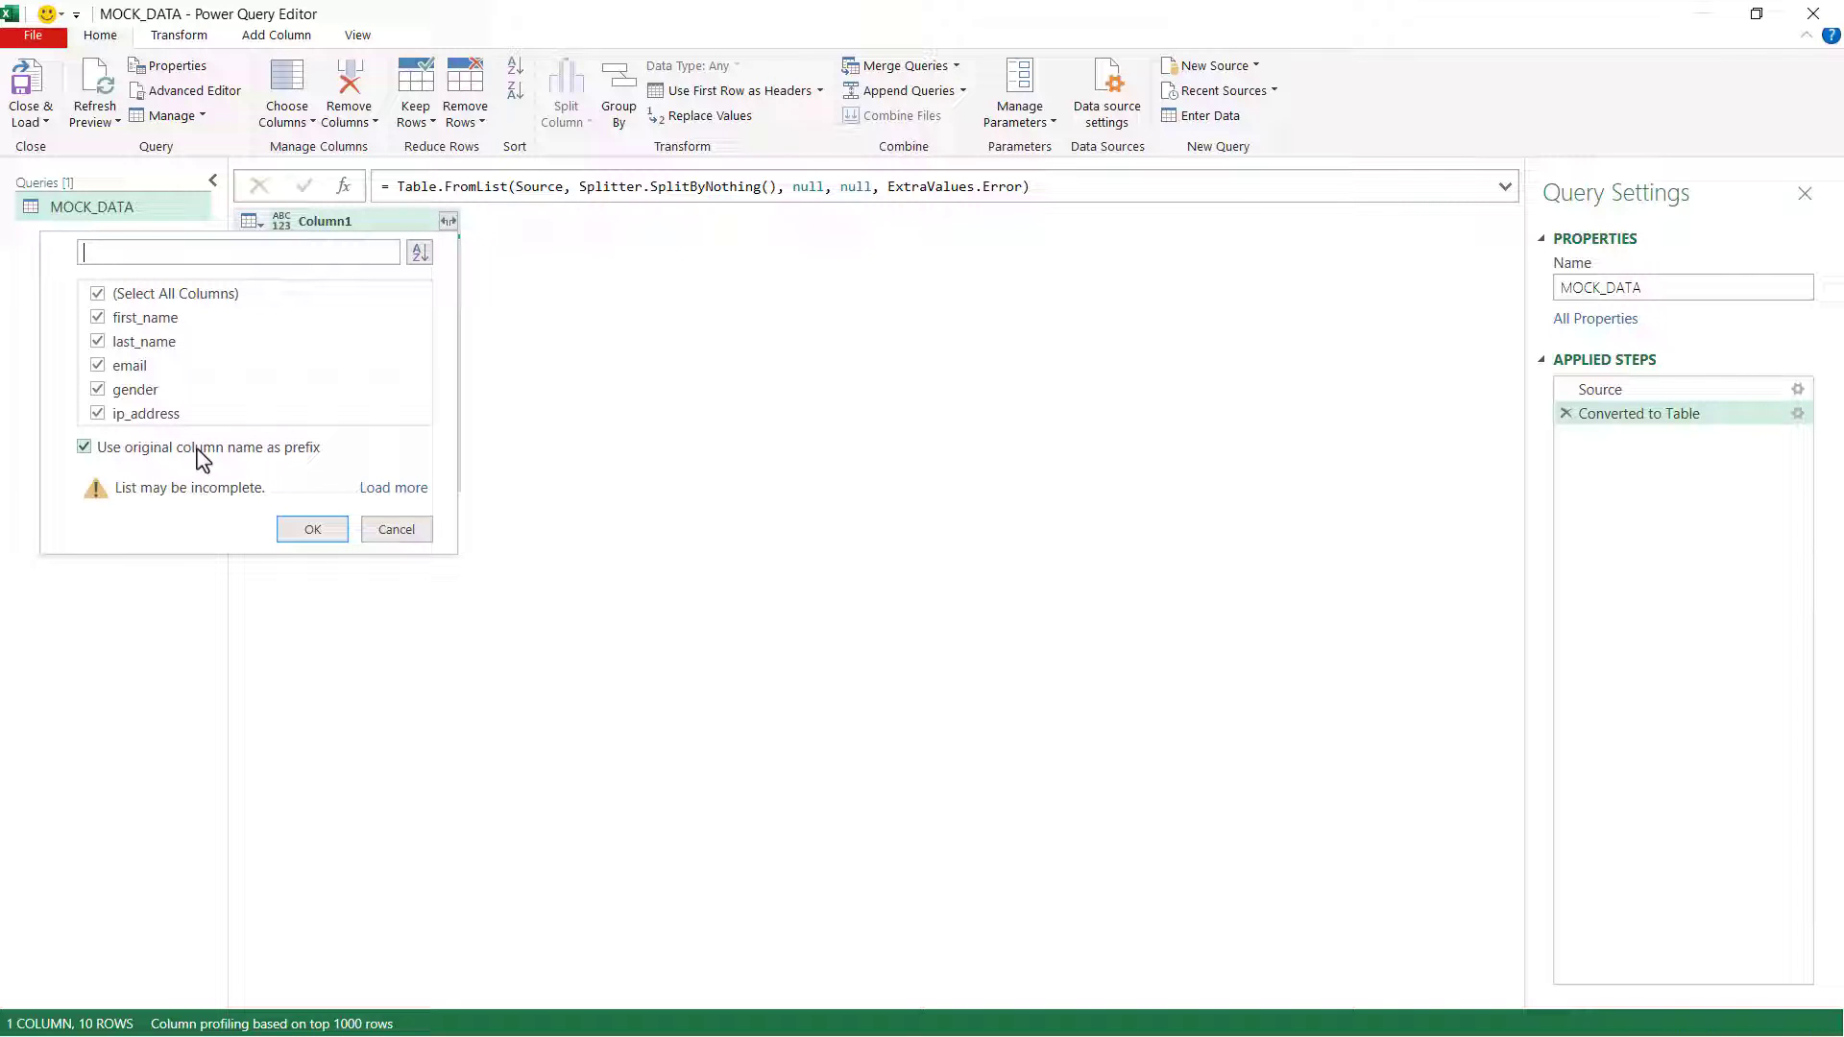
left_click(304, 529)
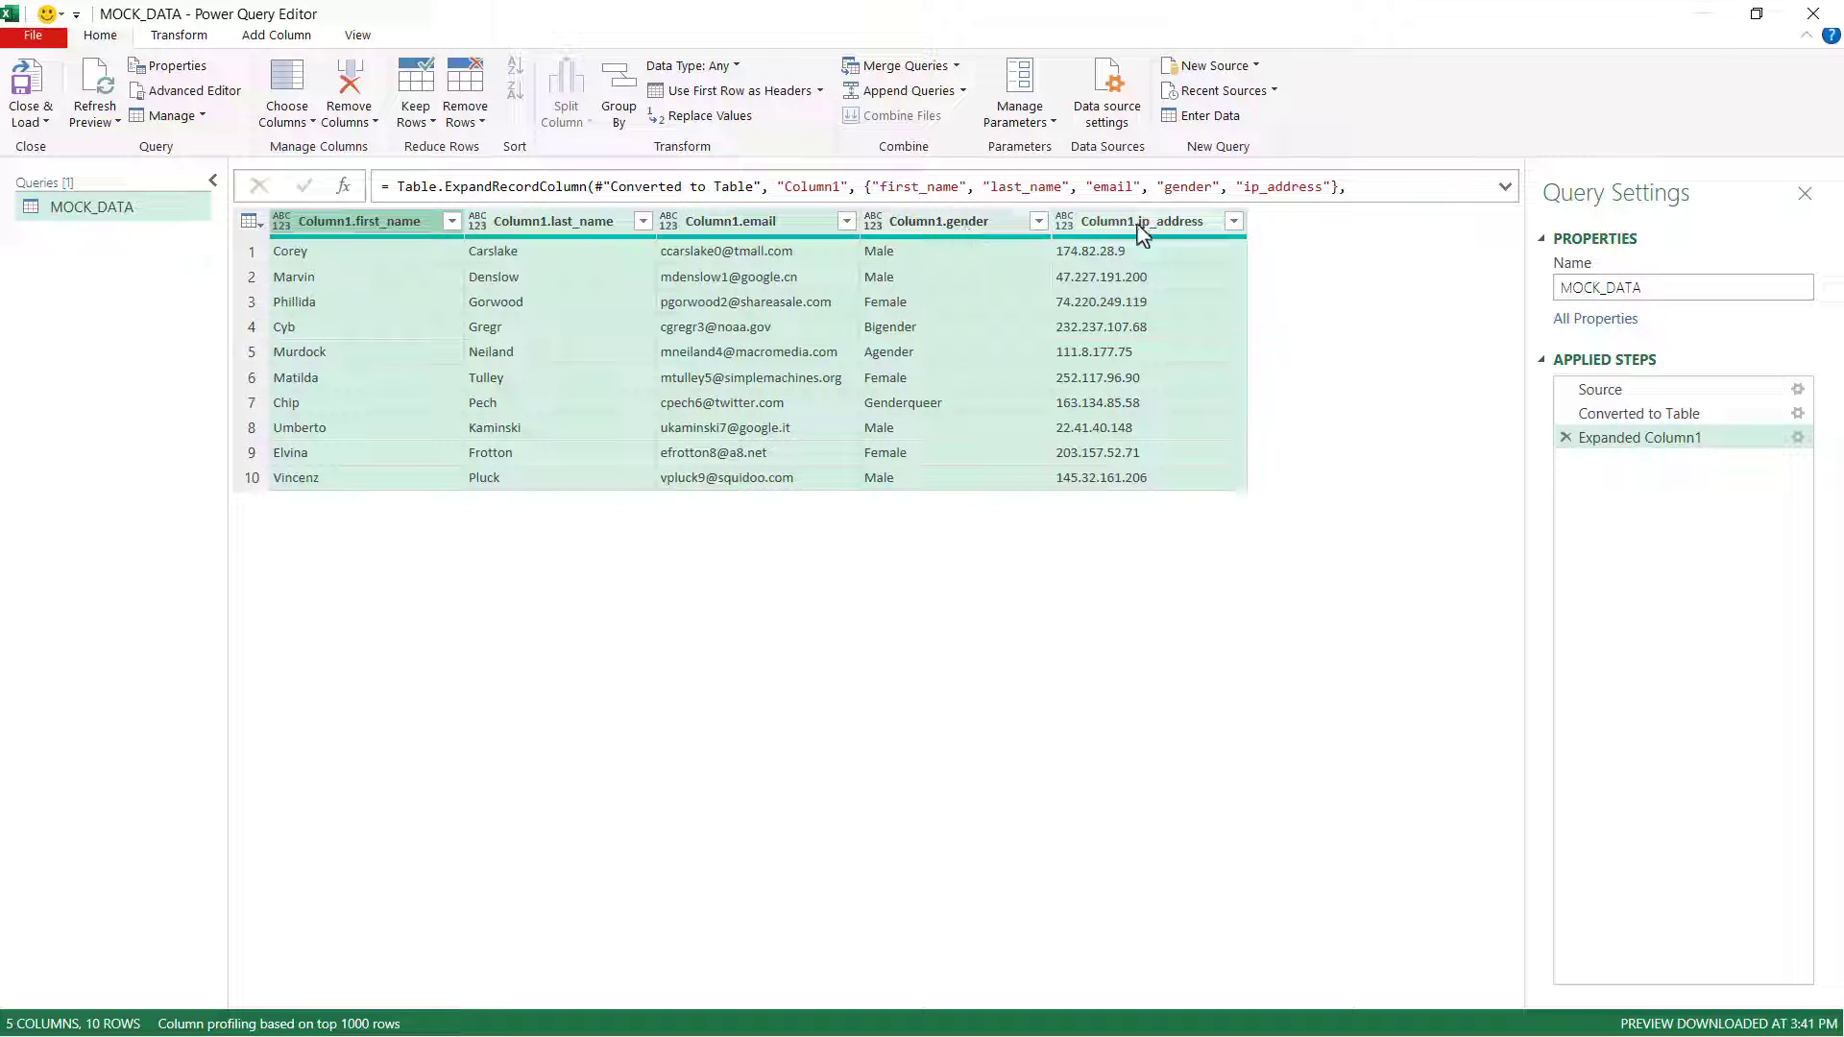
left_click(31, 92)
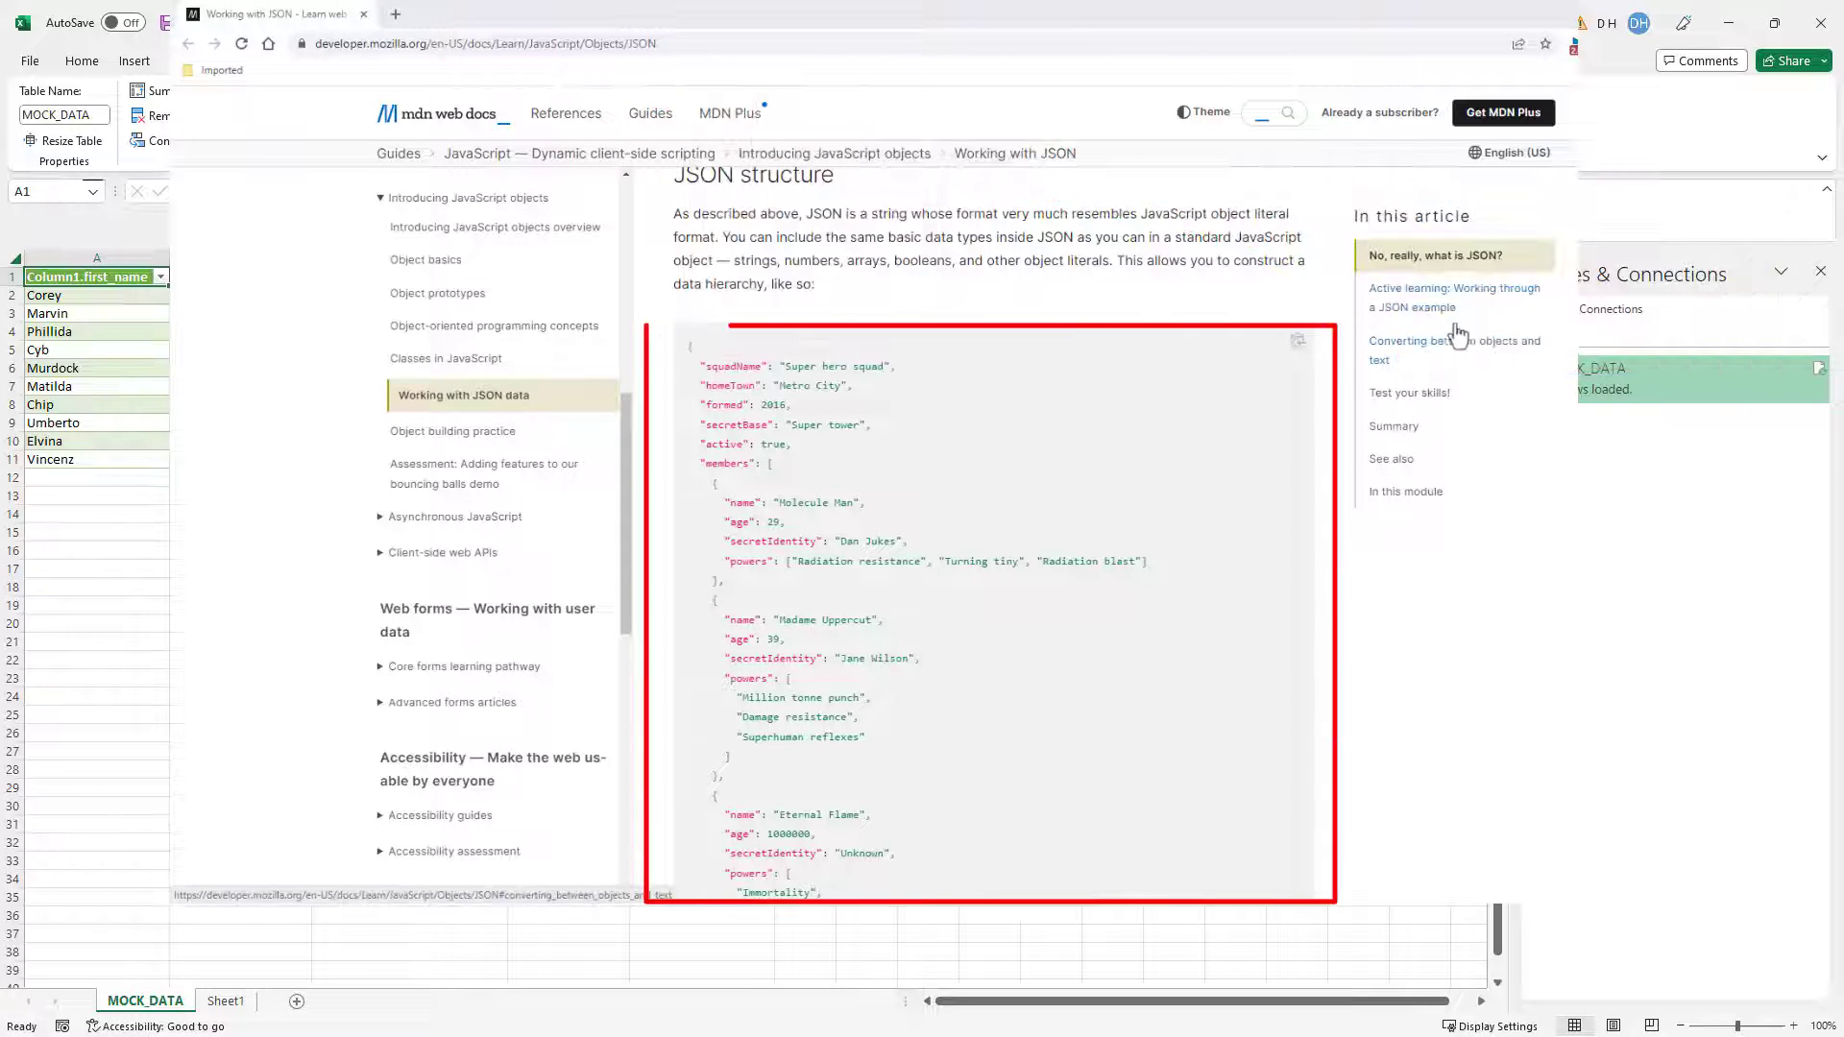
- Examine the super hero JSON structure example and its explanation on the MDN "Working with JSON" page in the browser
scroll(993, 534, "down", 6)
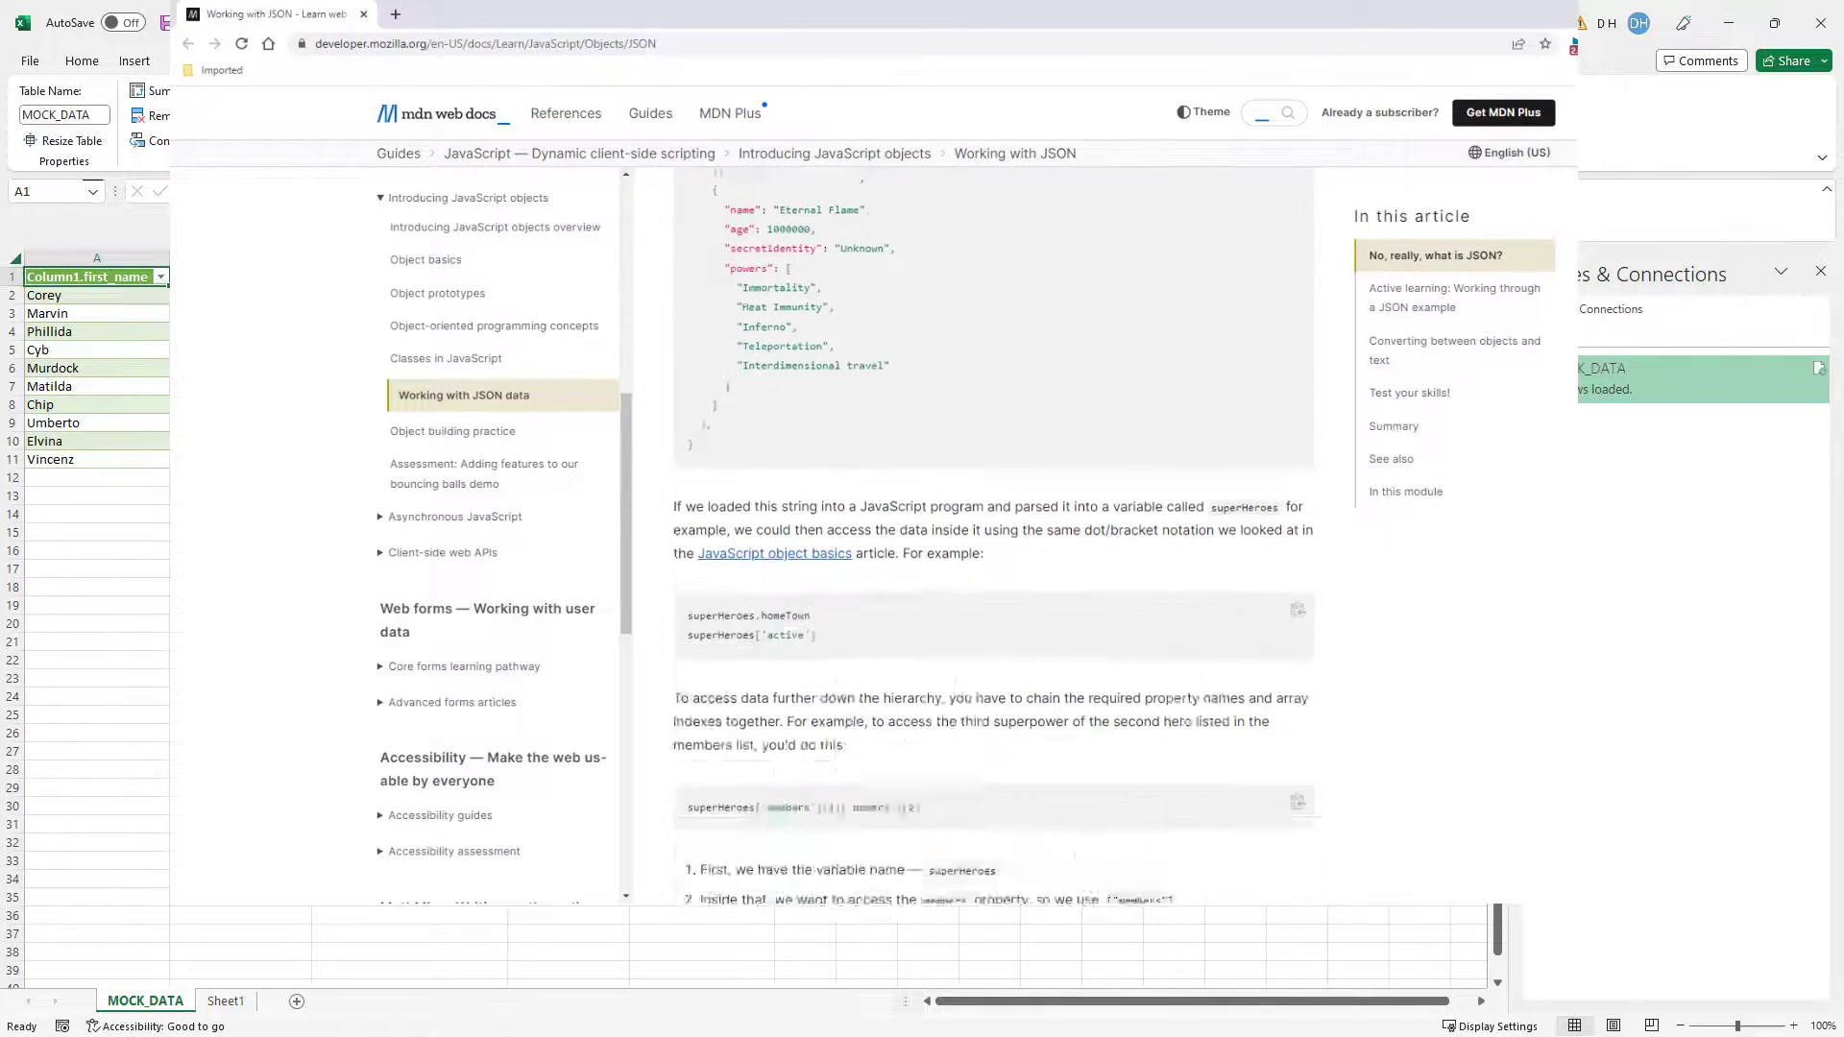
scroll(993, 534, "down", 15)
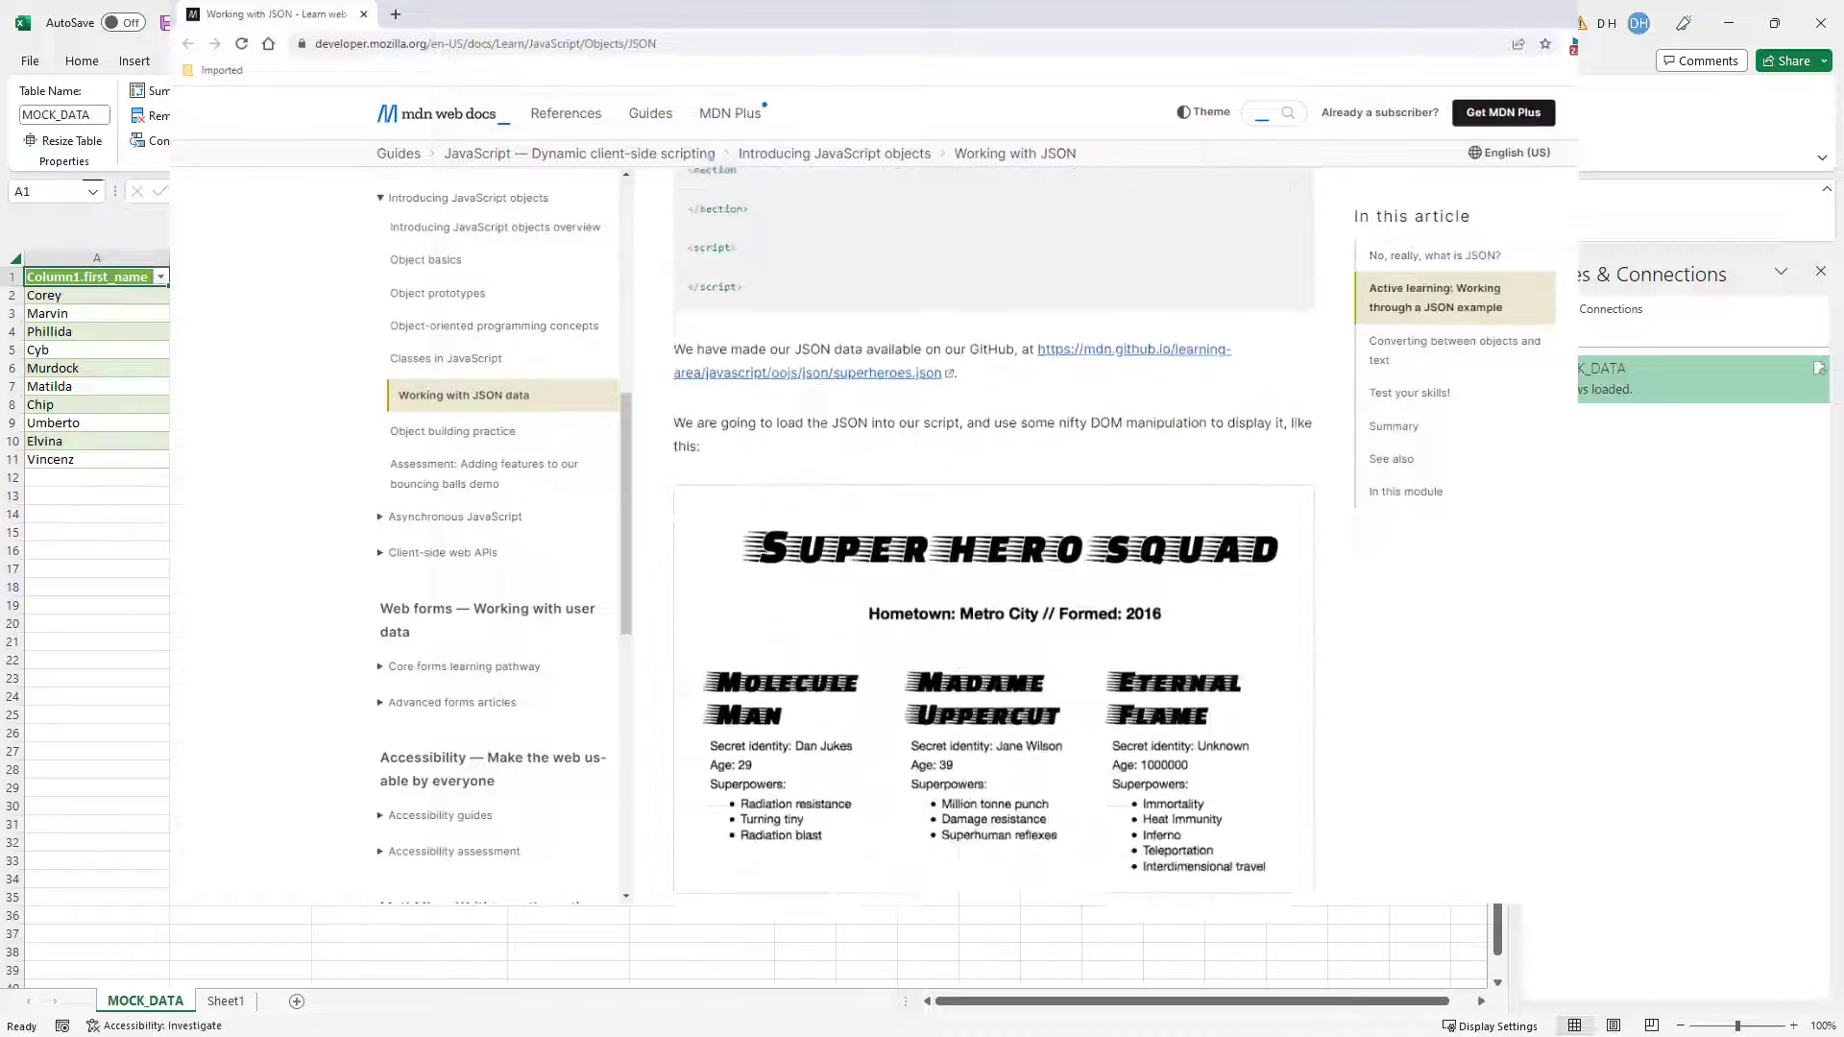
scroll(993, 534, "down", 5)
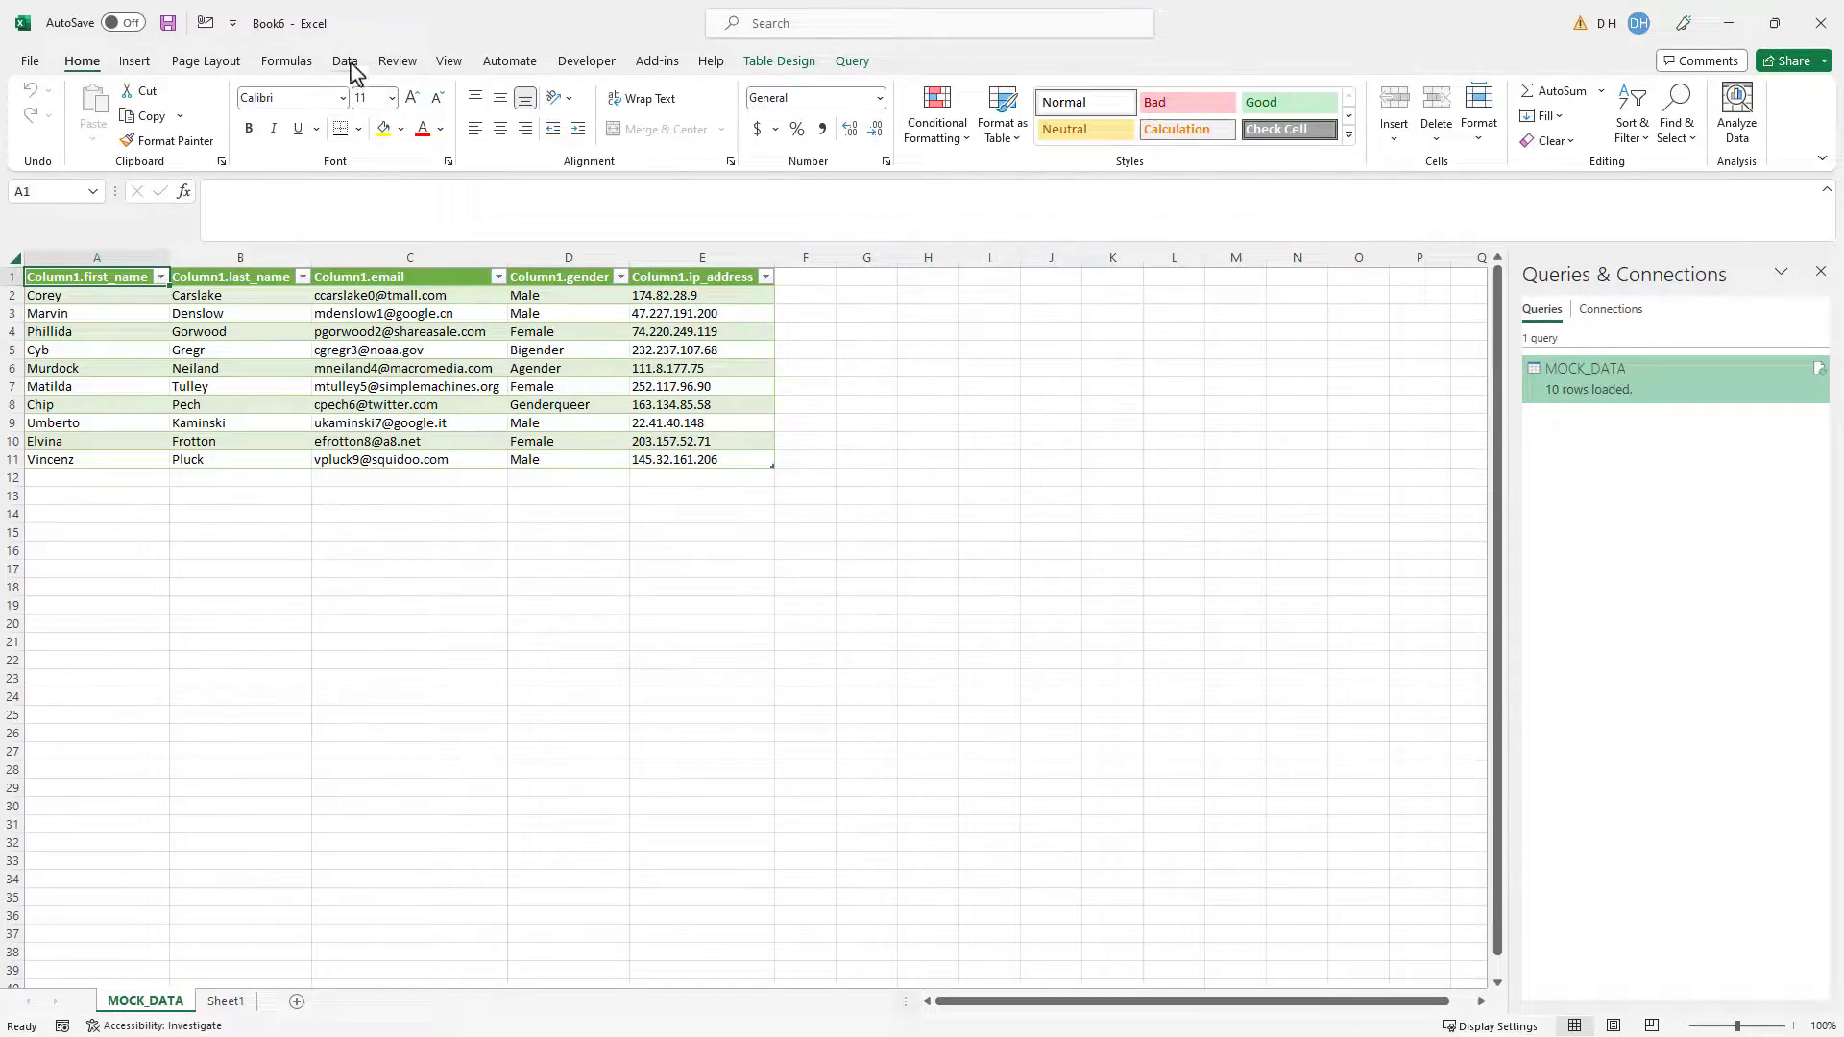
- Import the file json.txt into the Excel workbook as a second JSON data source
left_click(346, 61)
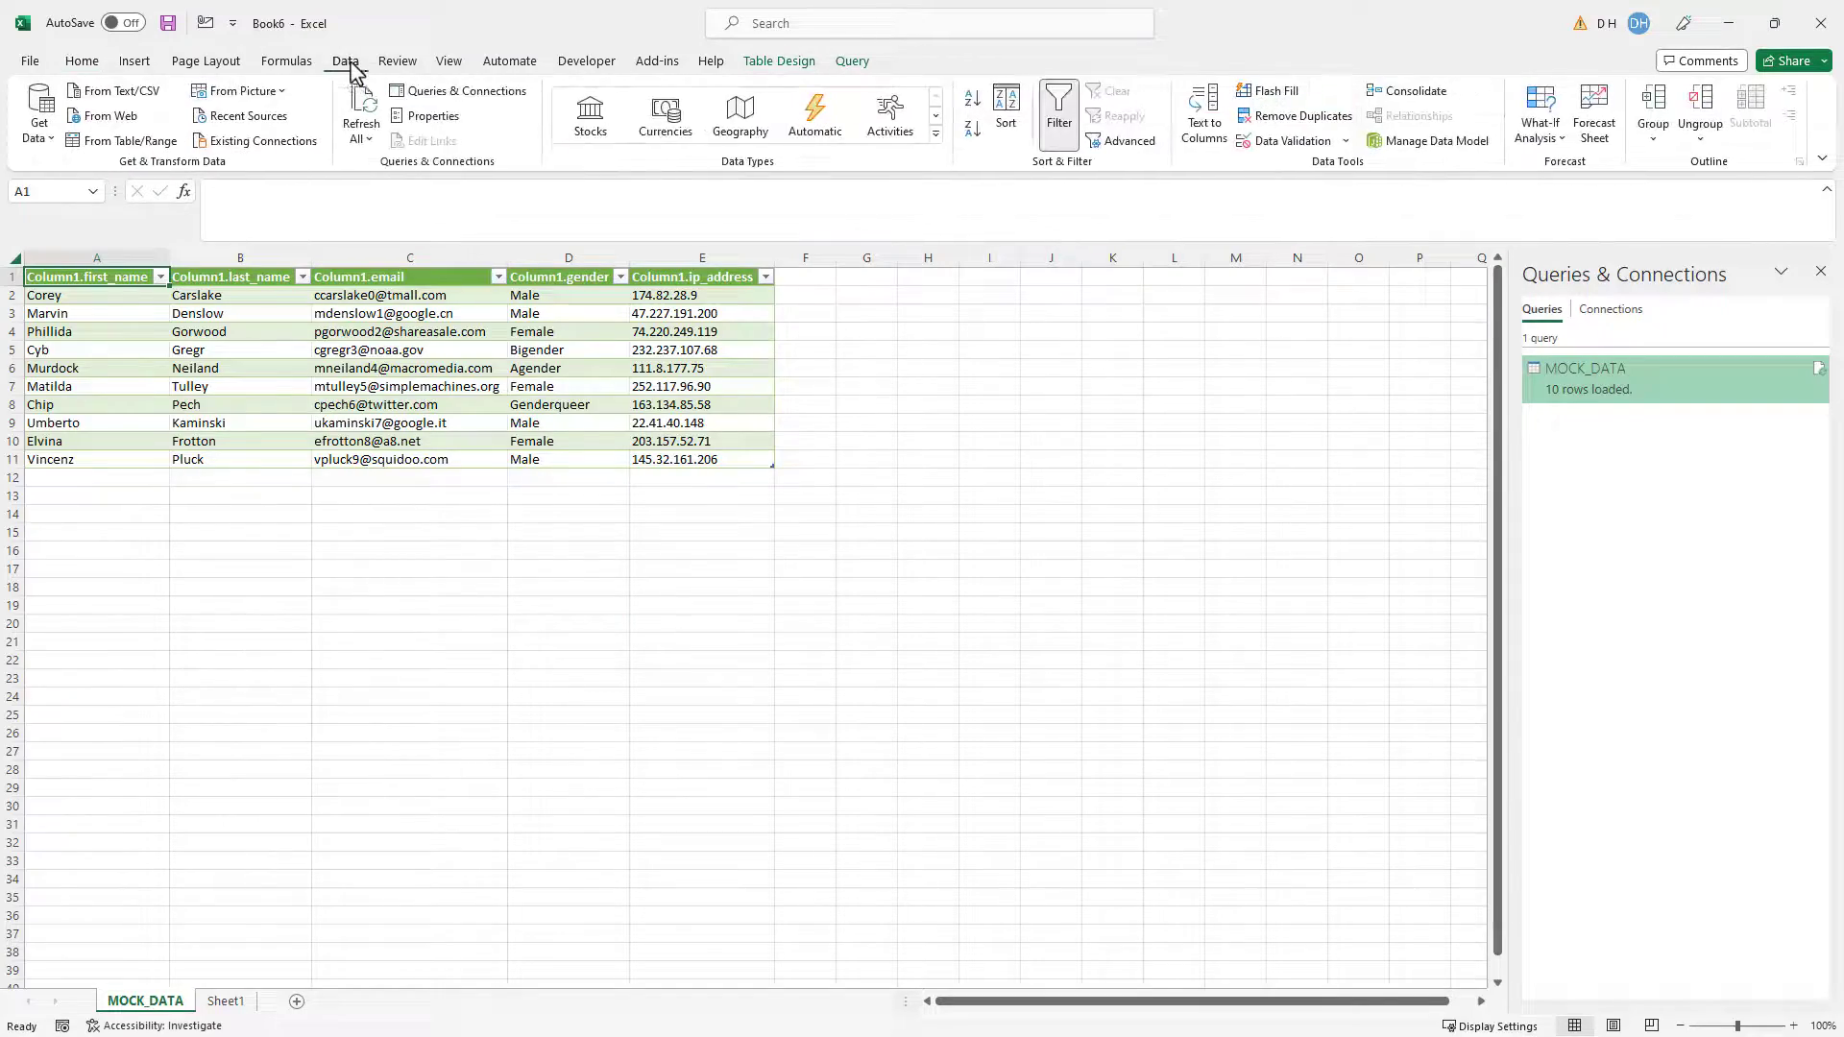
left_click(57, 134)
mouse_move(182, 175)
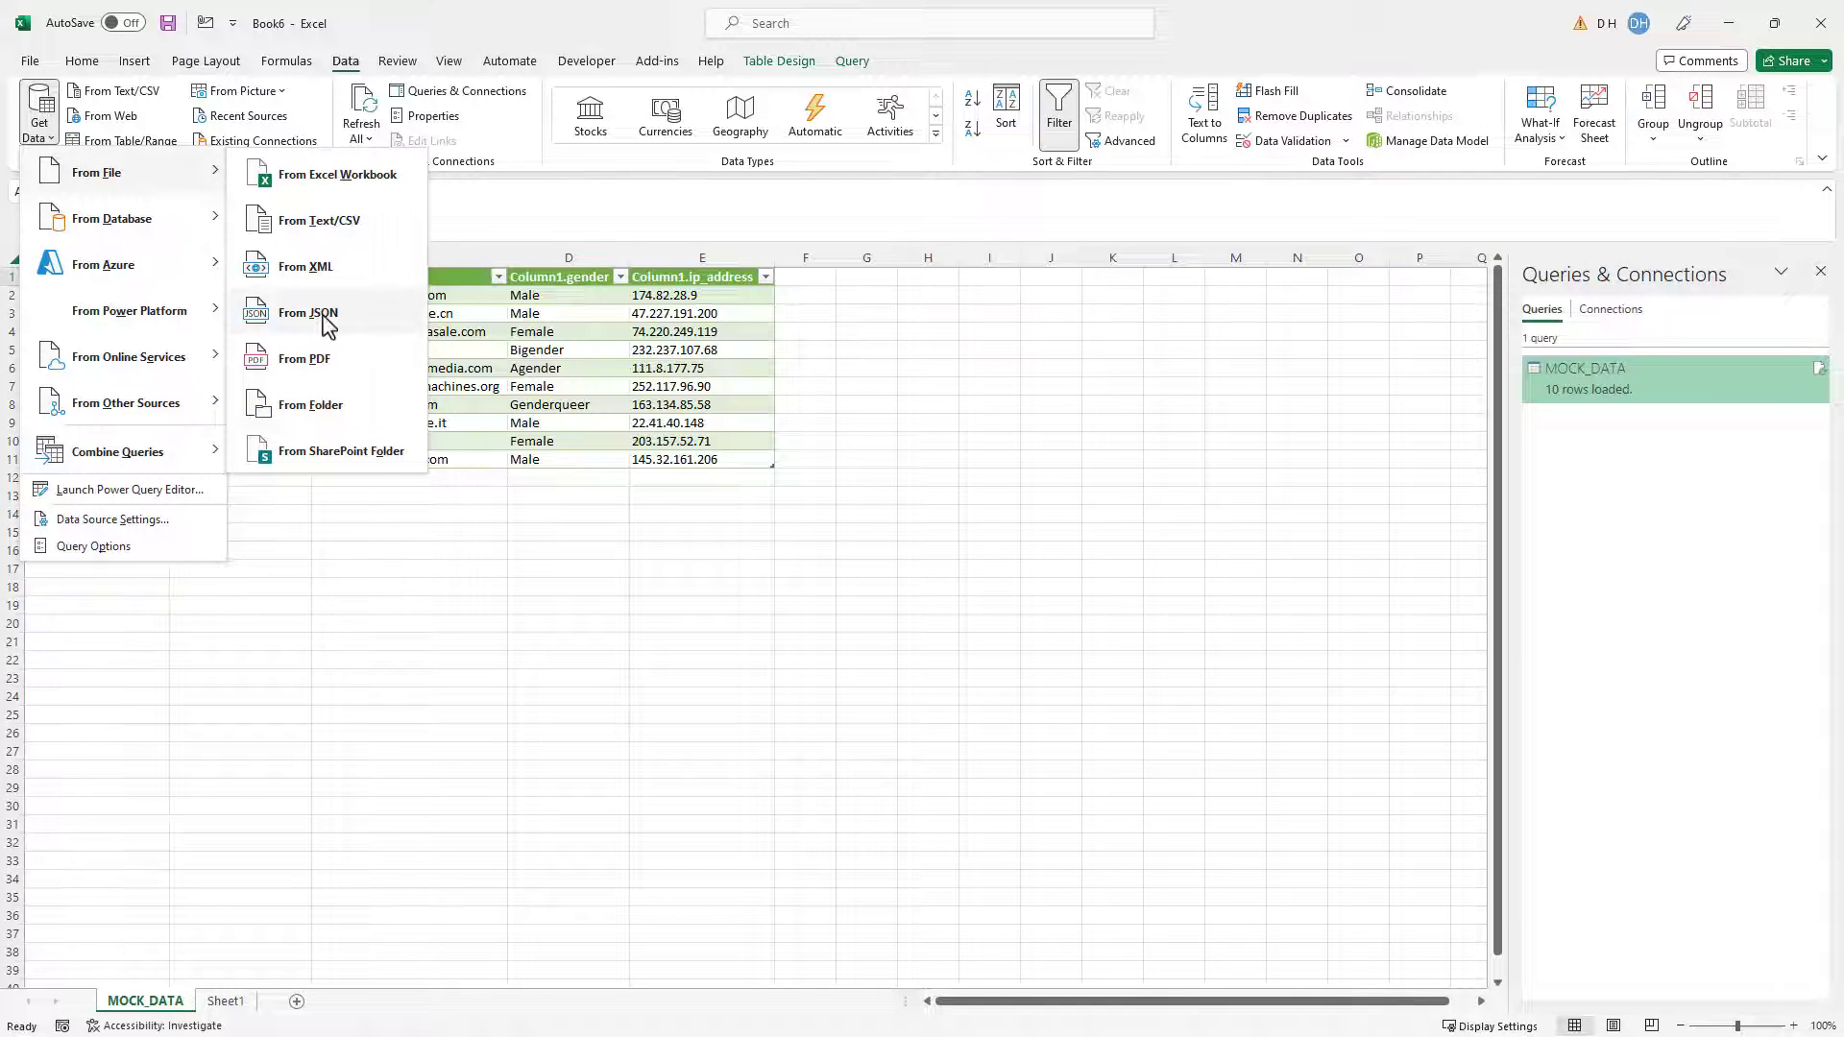
left_click(326, 322)
double_click(176, 149)
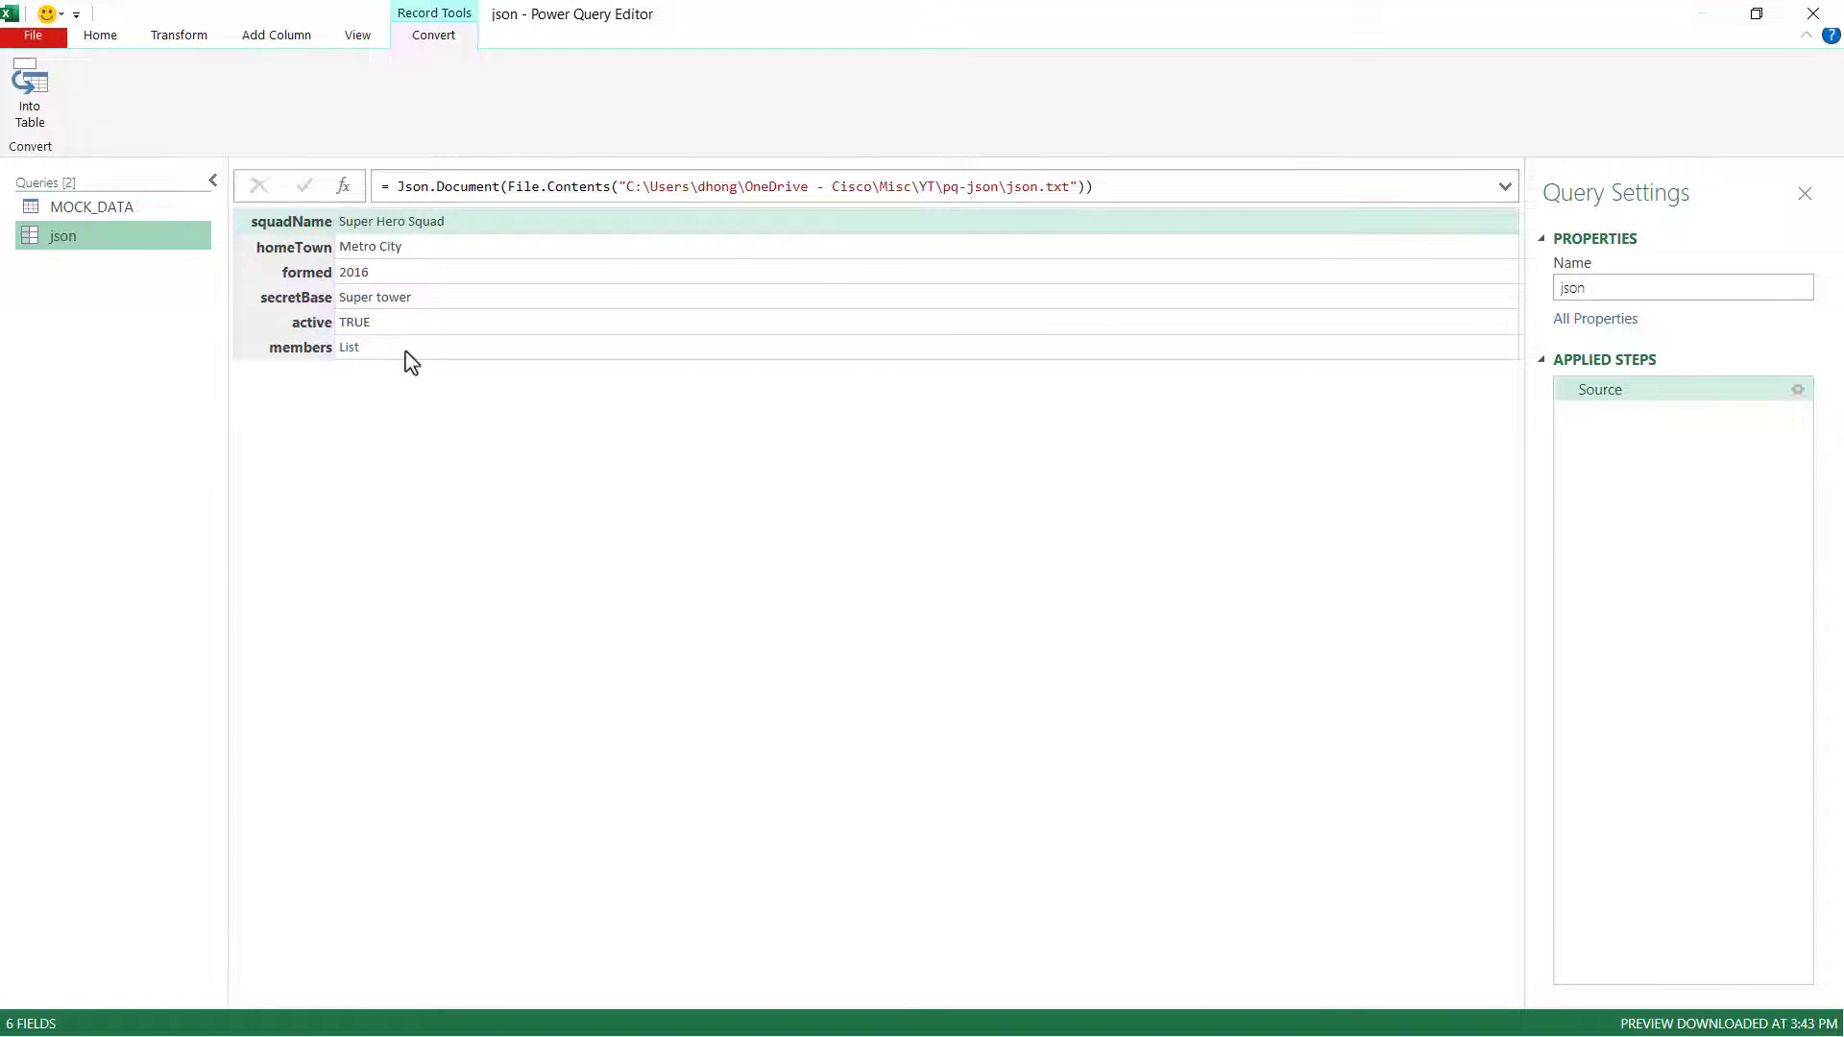
- Convert the json query's record into a table and transpose it
left_click(23, 81)
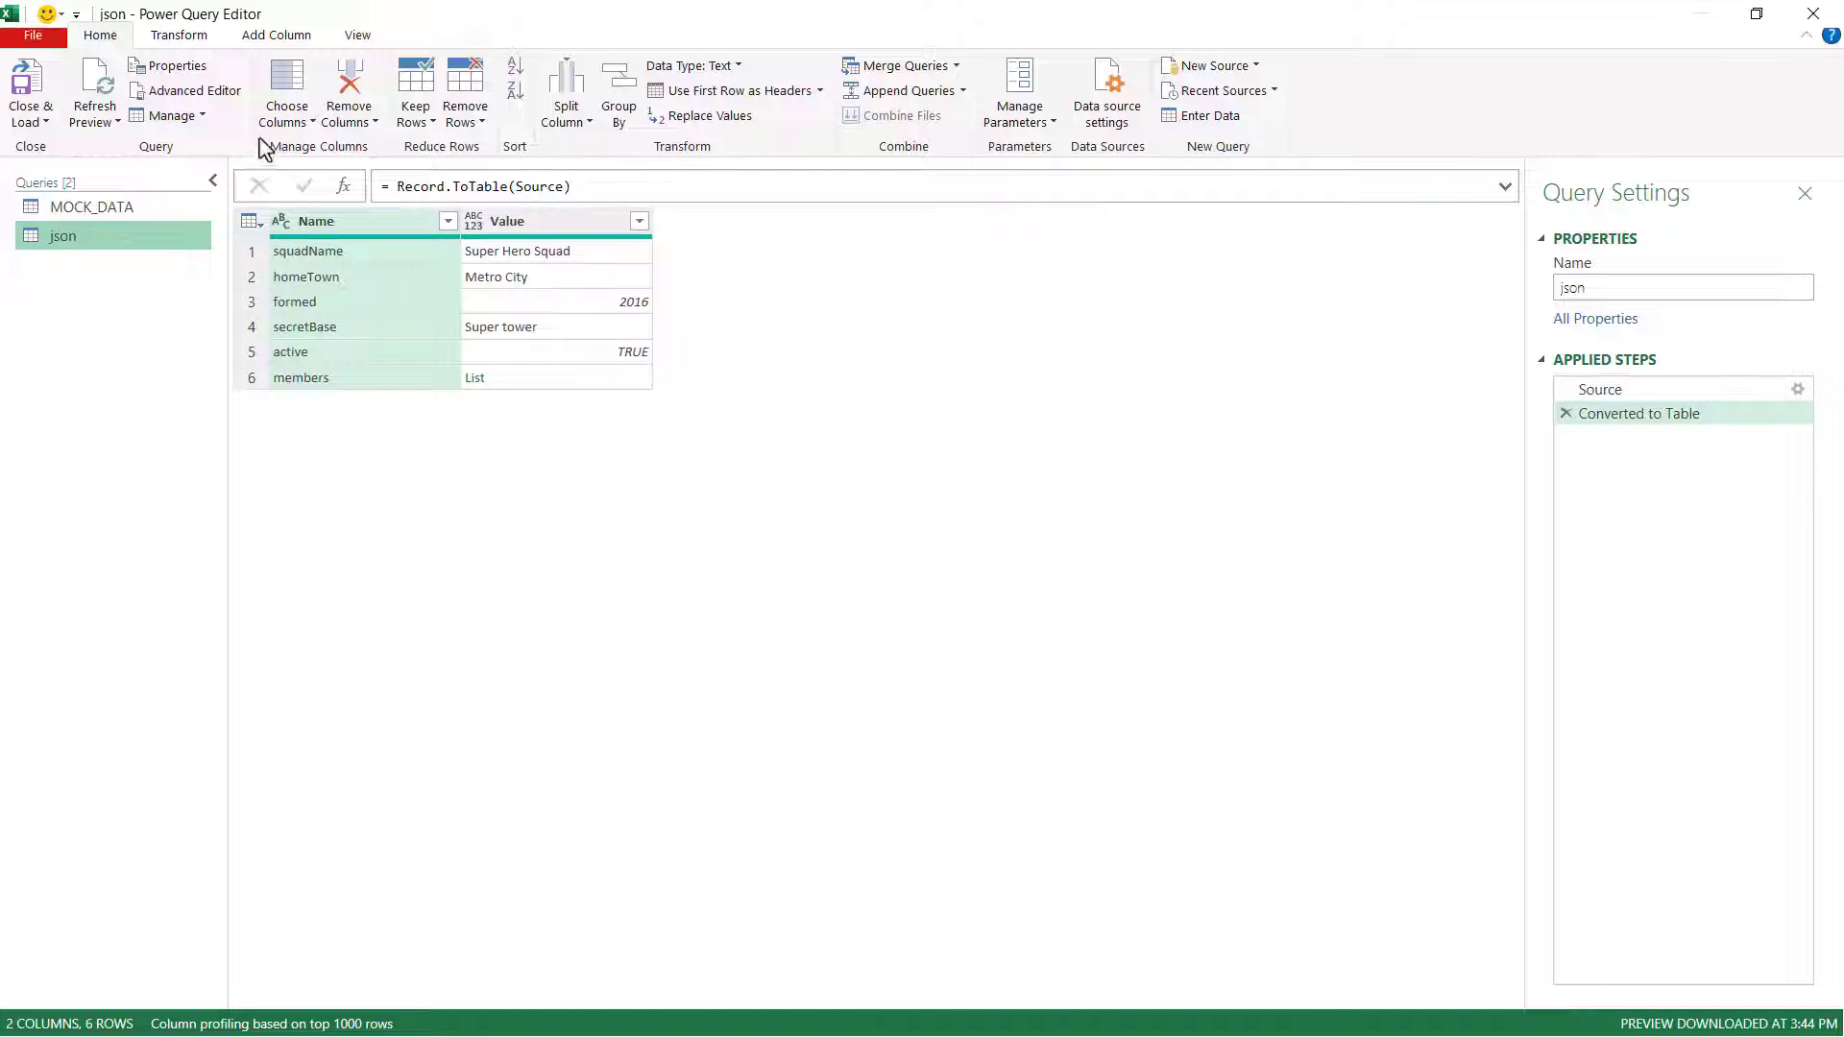
left_click(182, 35)
left_click(189, 65)
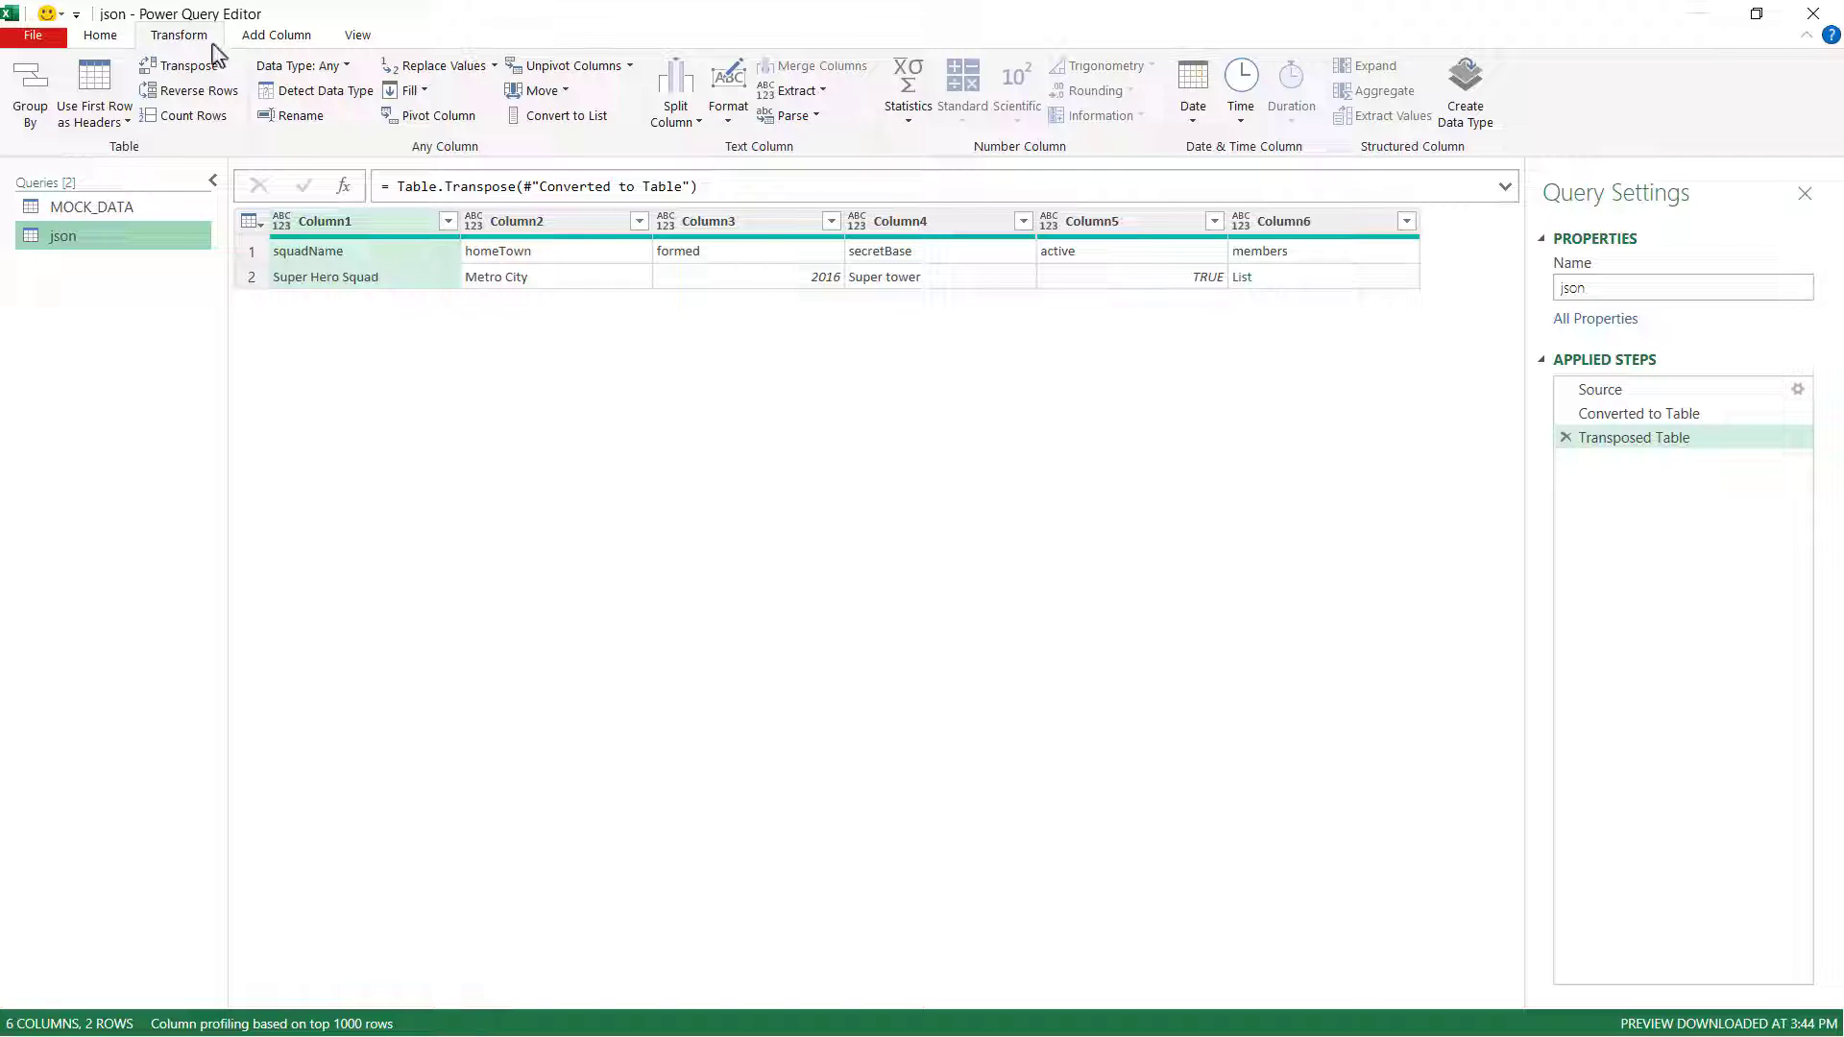
- Promote the first row to headers and expand the members list column to new rows
left_click(89, 85)
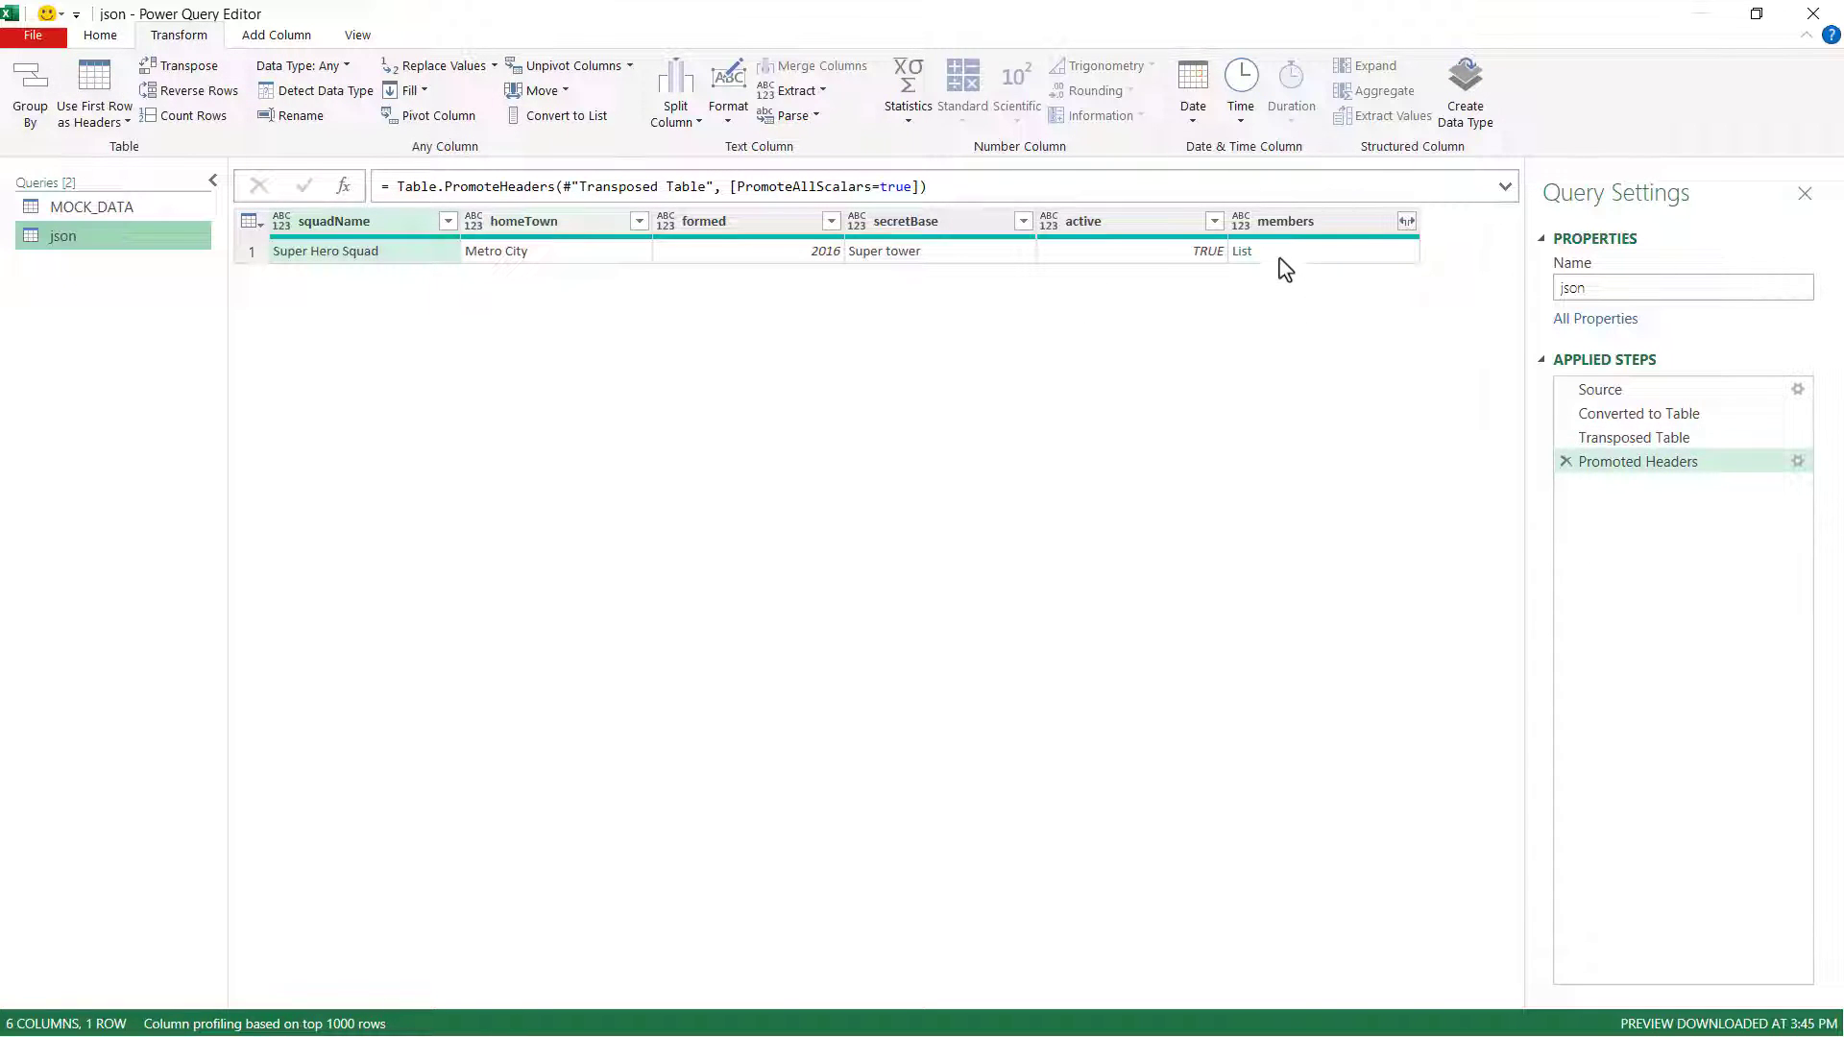
left_click(1406, 223)
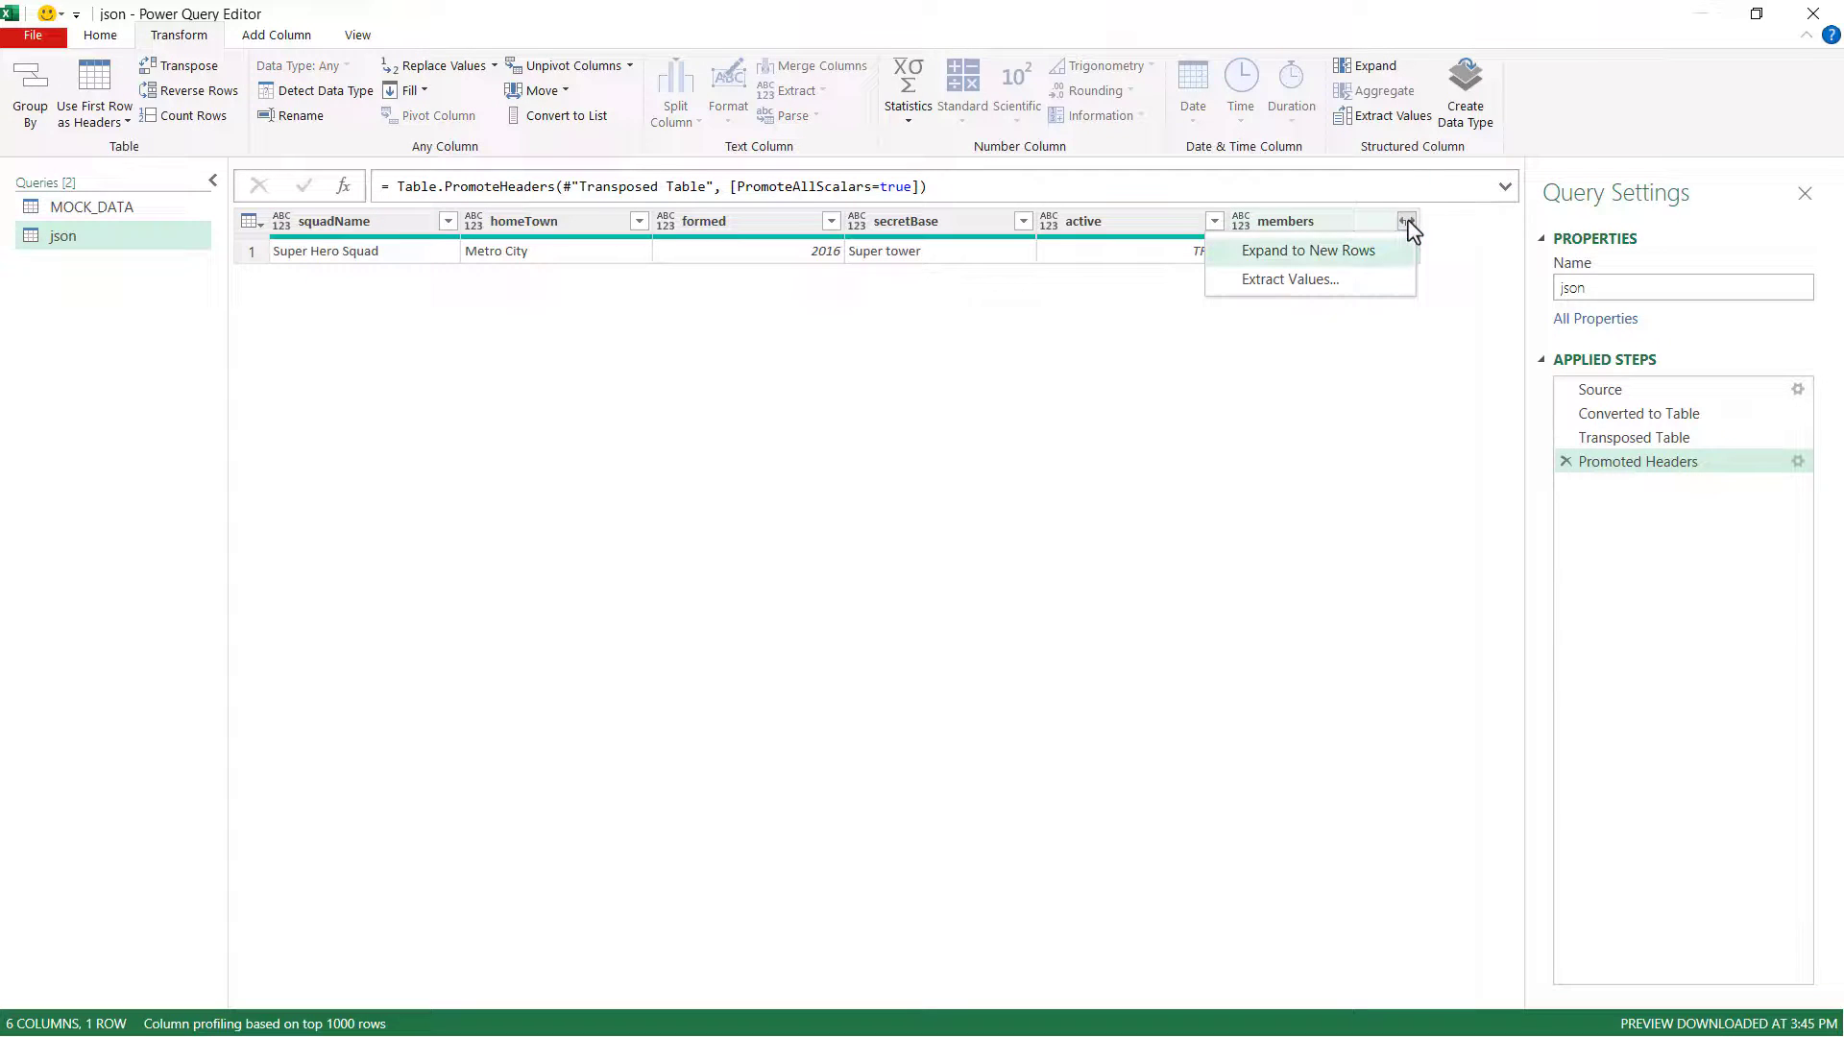
left_click(1351, 253)
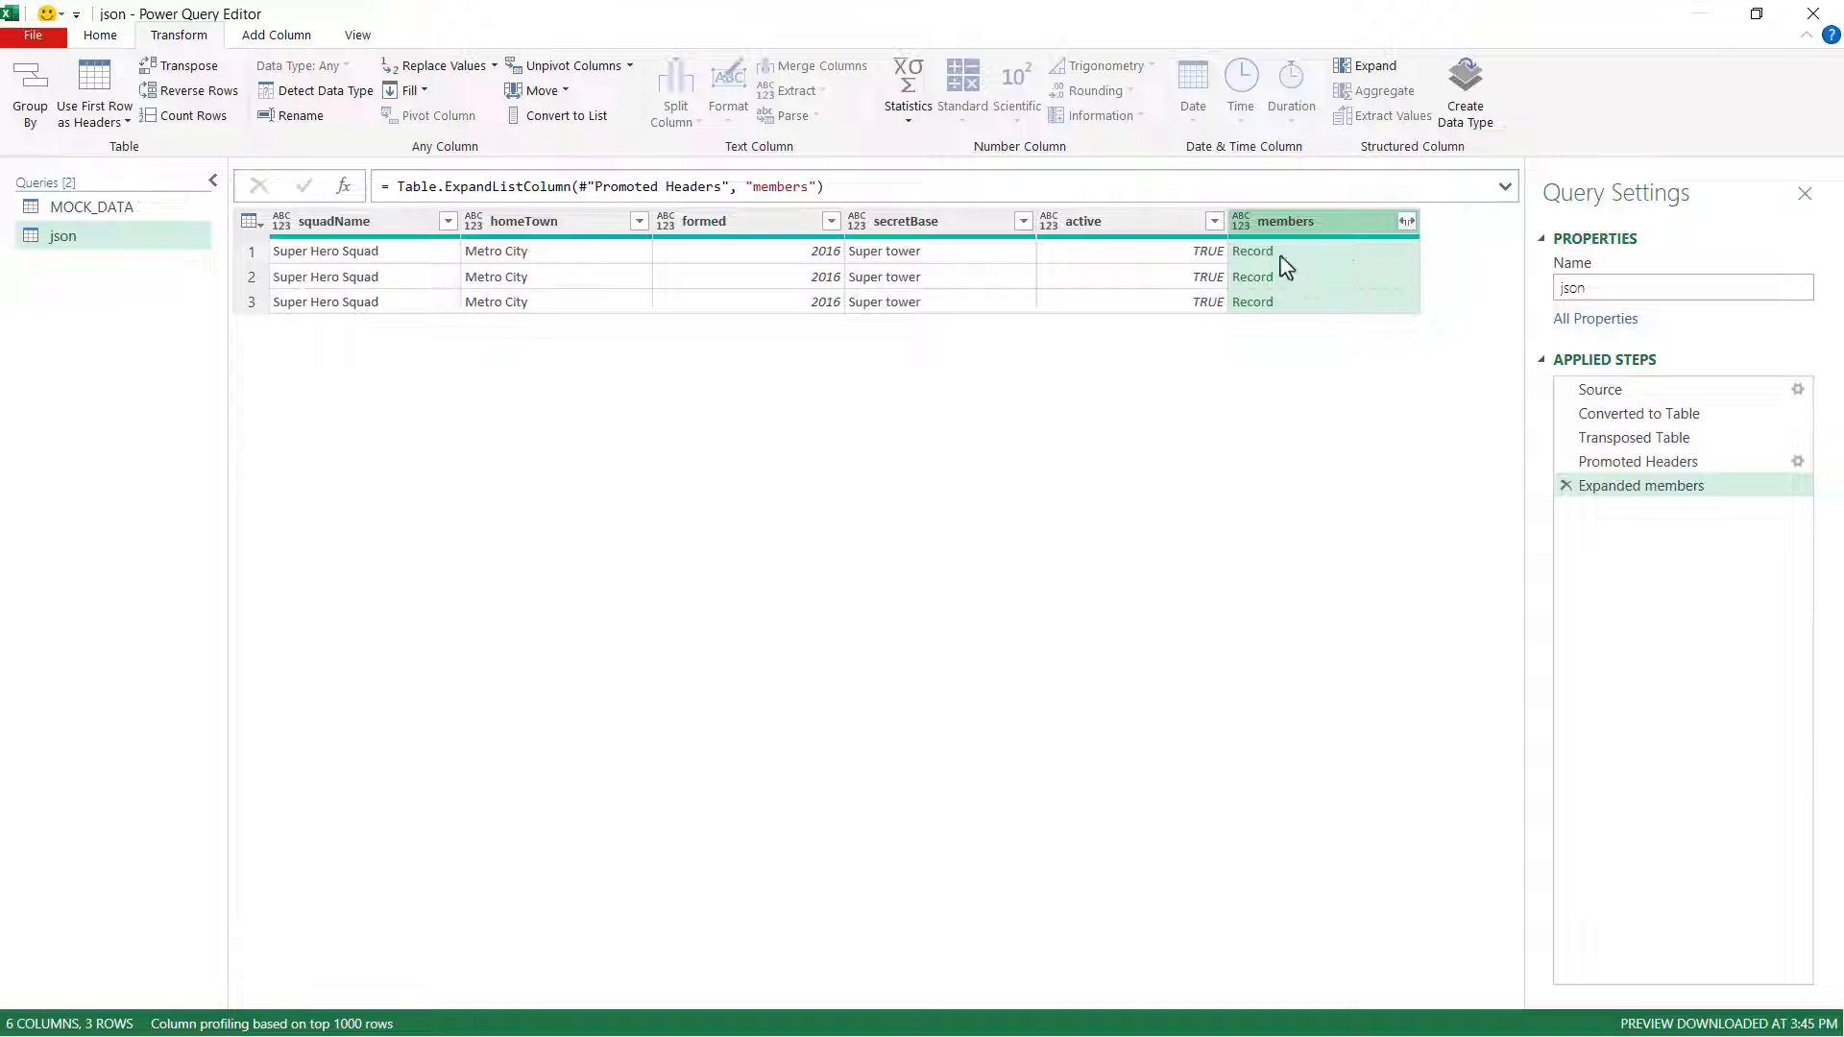
- Preview the member records and expand the members column into name, age, secretIdentity and powers with the original column name as prefix
left_click(1312, 261)
left_click(1323, 280)
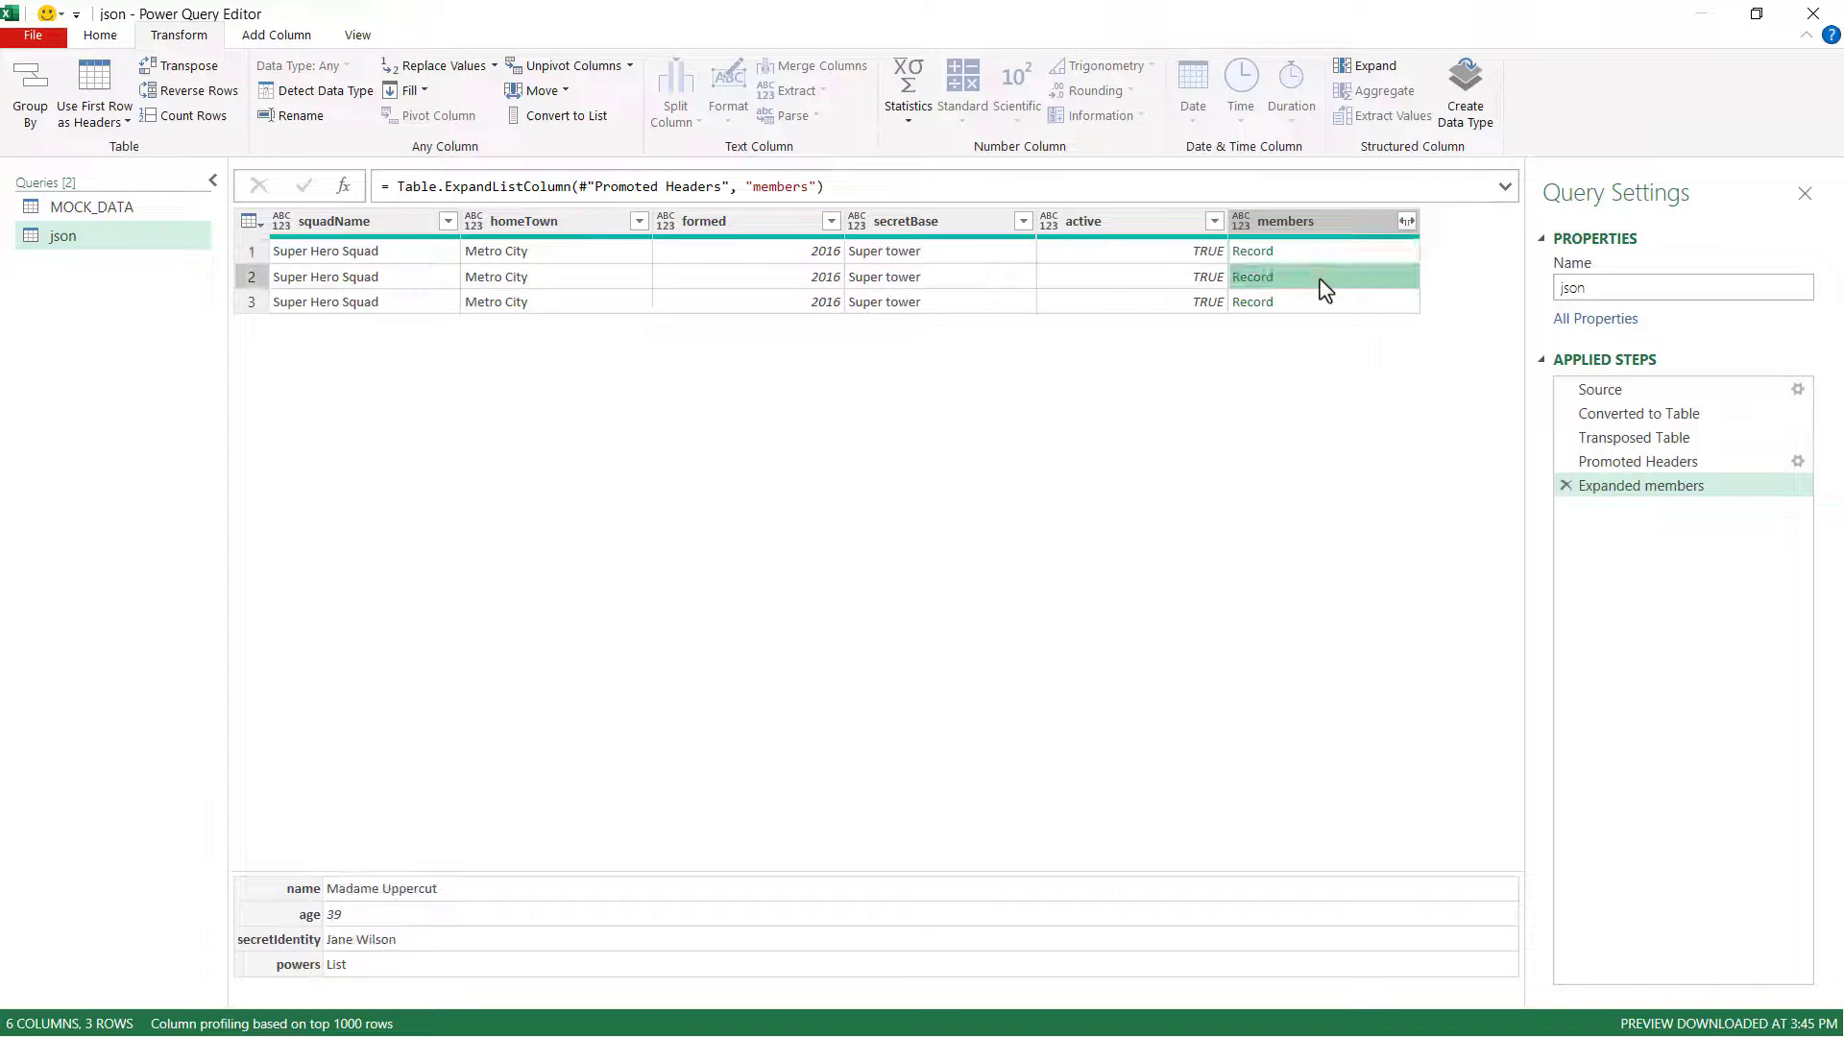
left_click(1321, 302)
left_click(1406, 222)
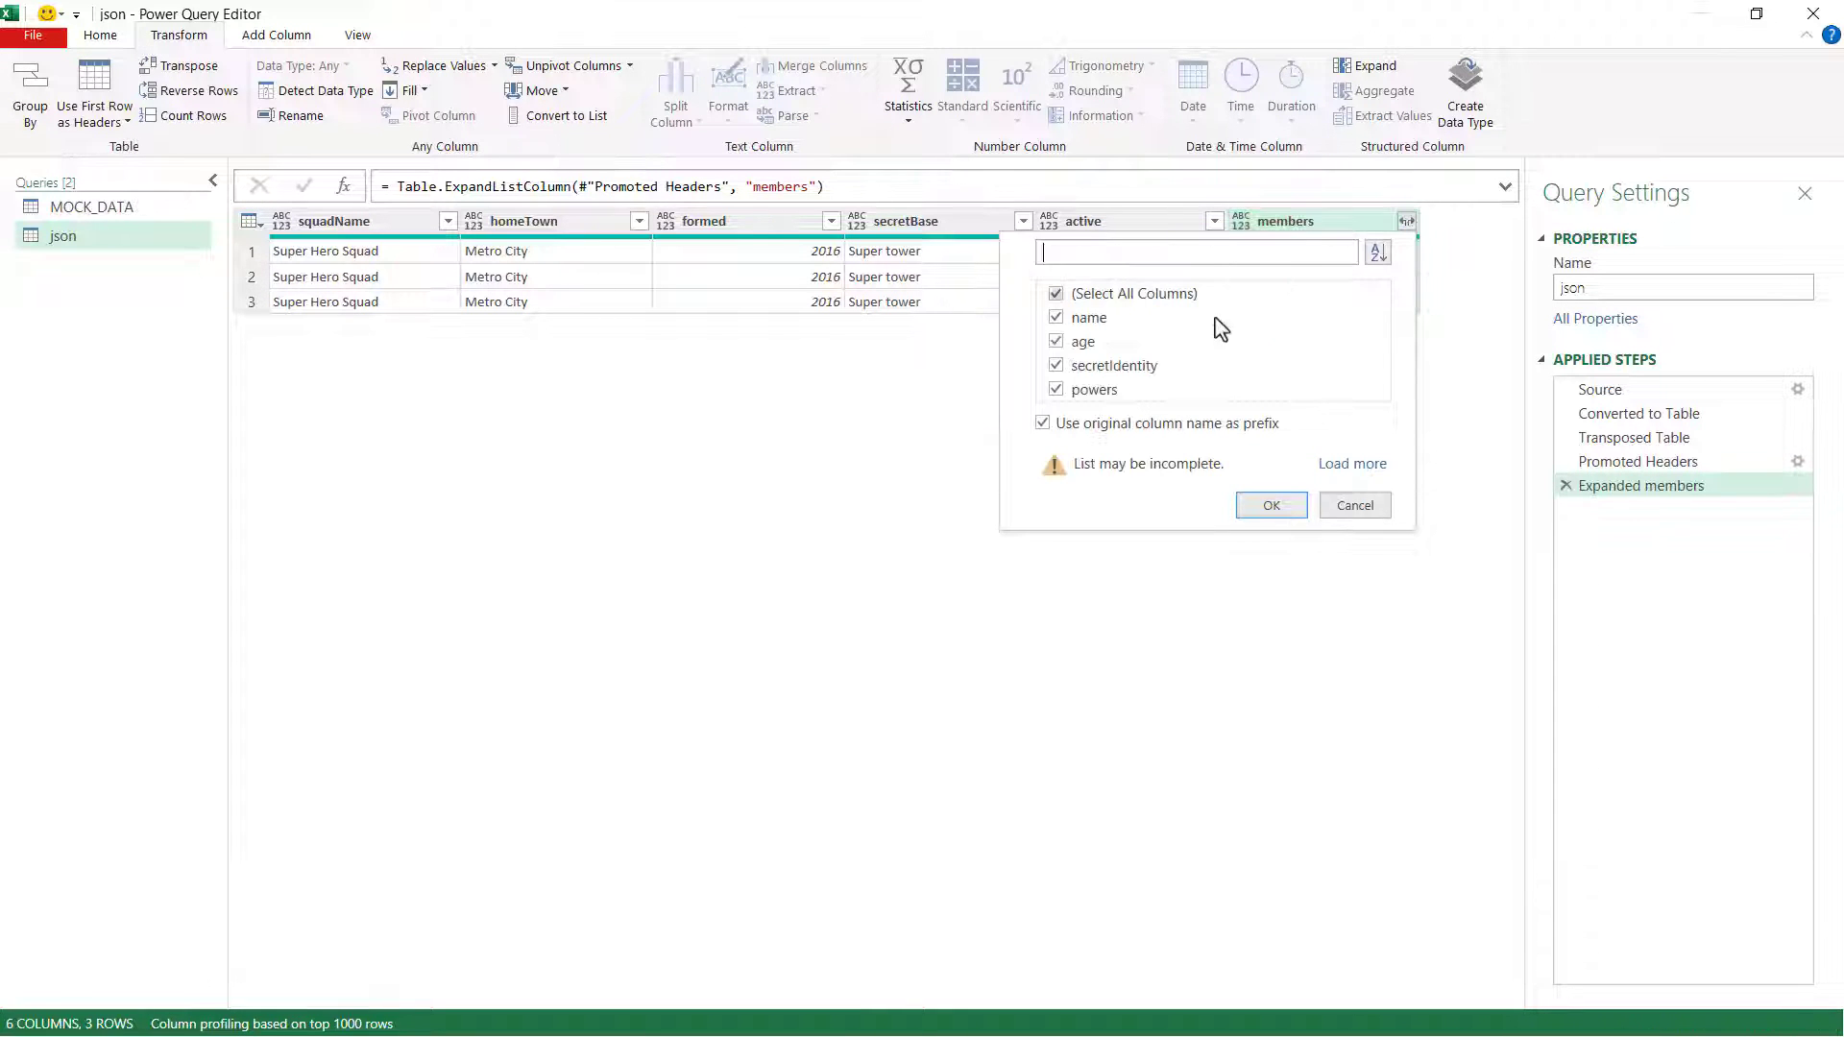
left_click(1272, 501)
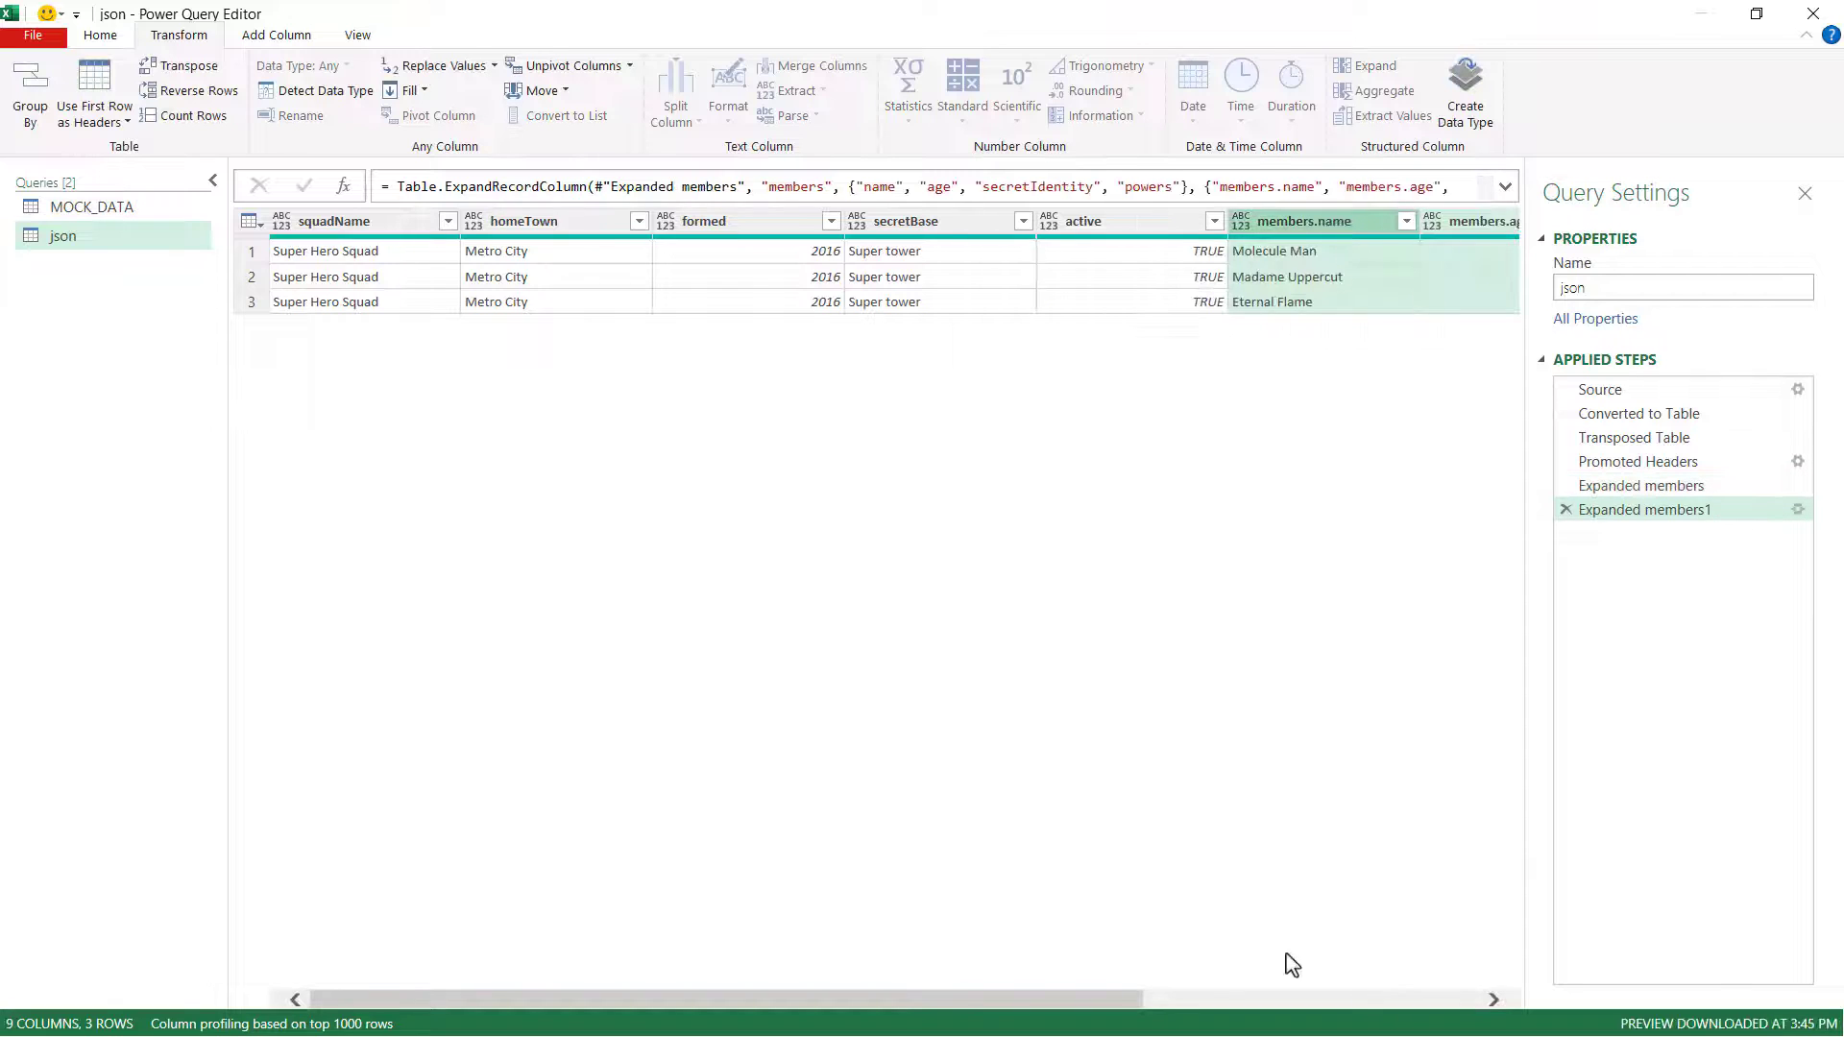
- Preview the lists in the members.powers column for the first two members
left_click_drag(1131, 996, 1517, 1004)
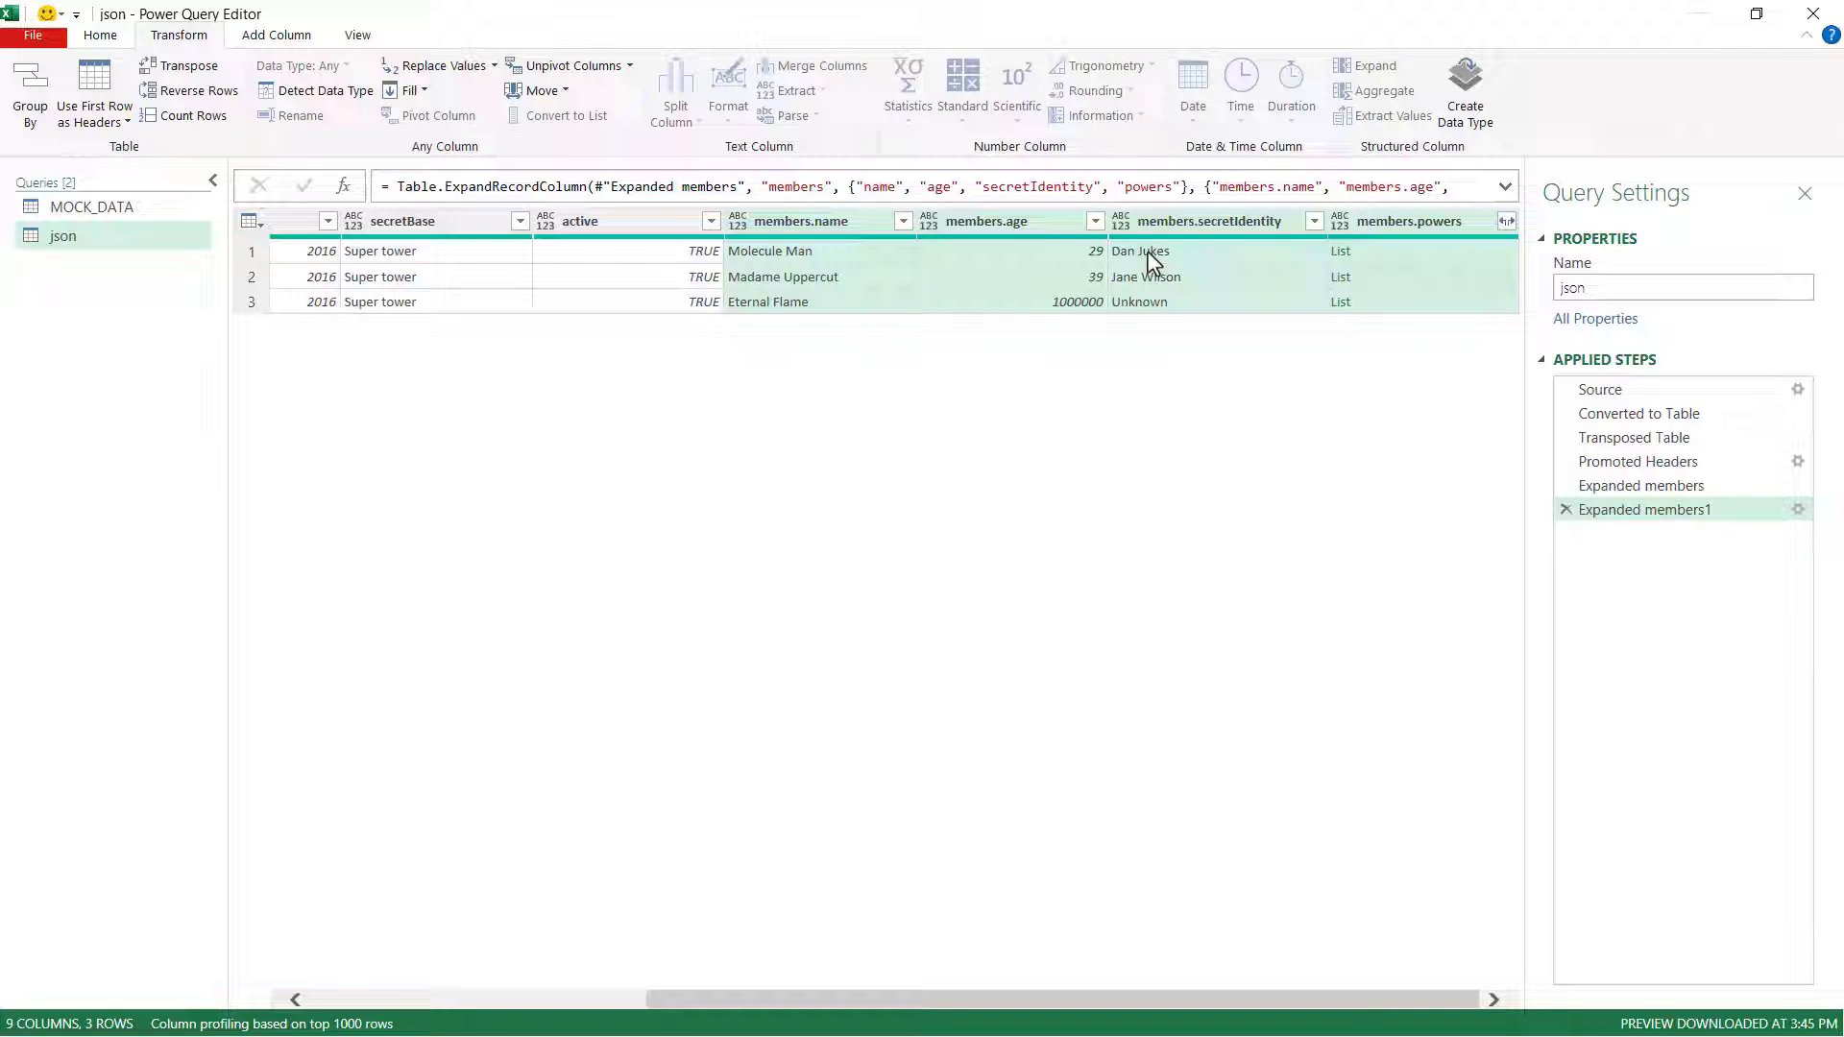
left_click(1391, 252)
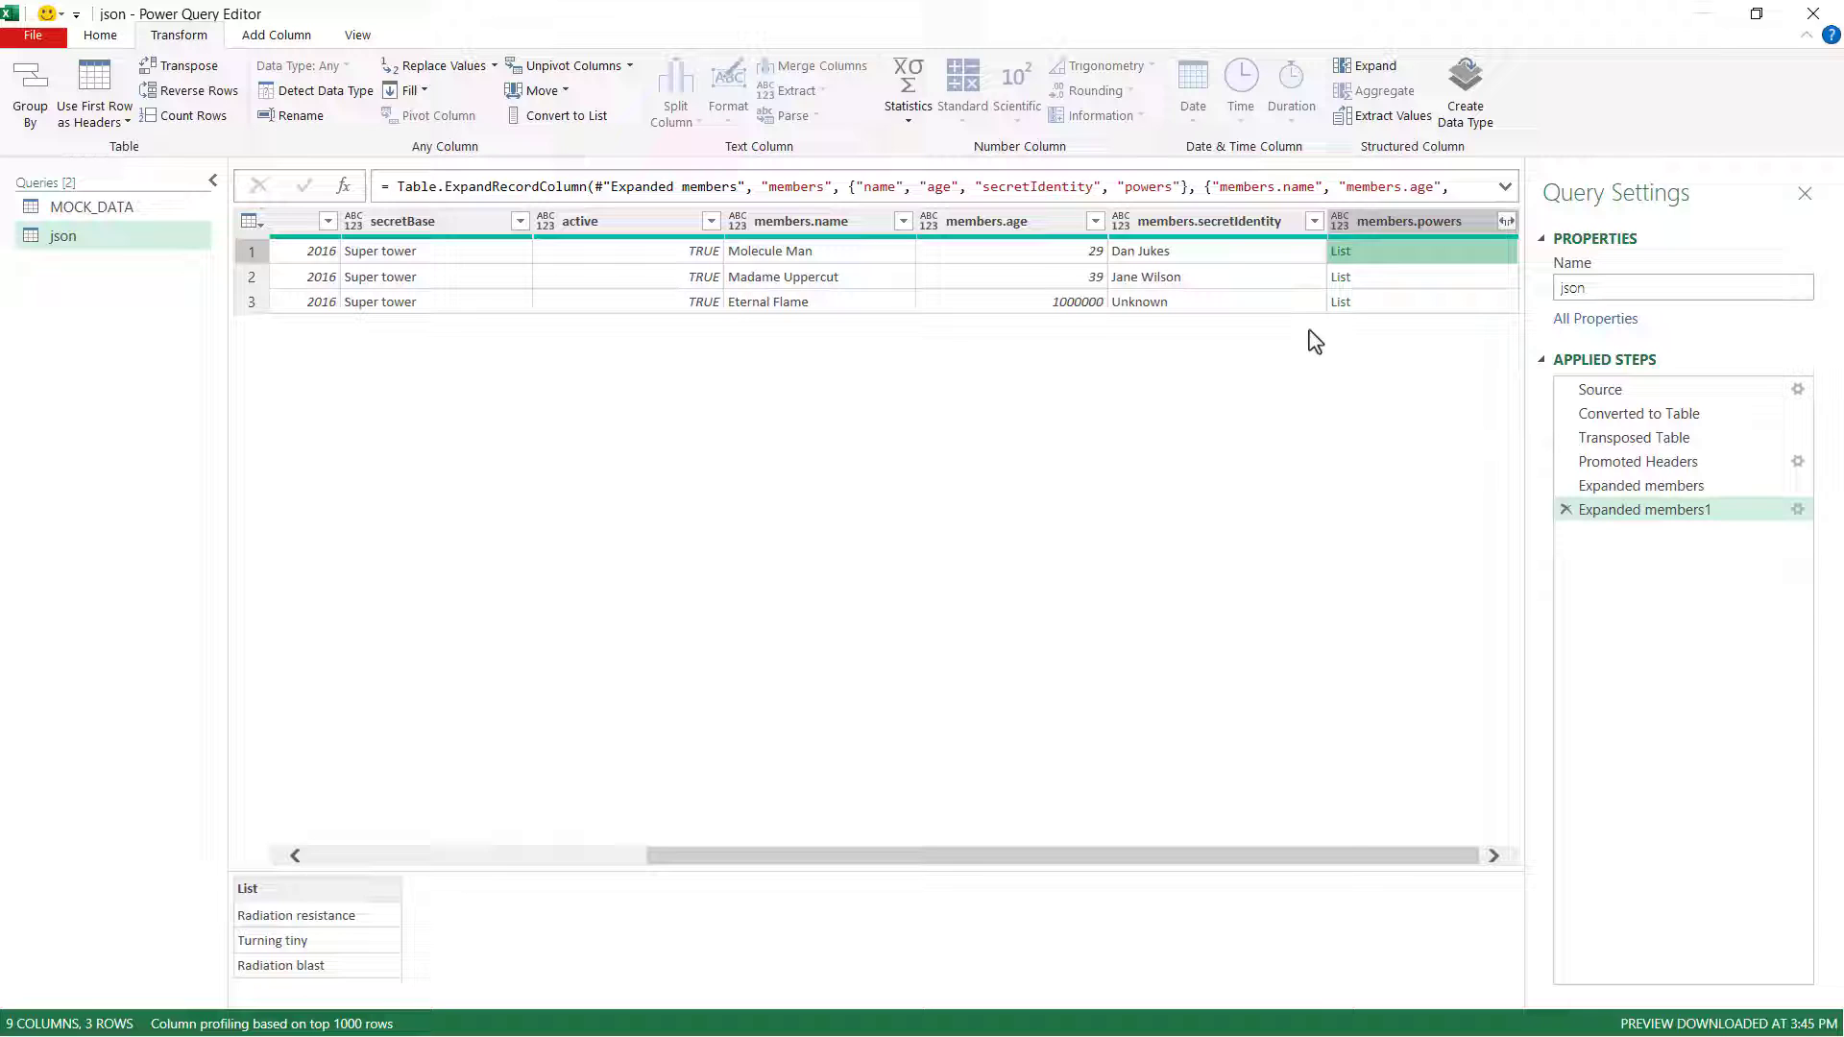
left_click(1392, 276)
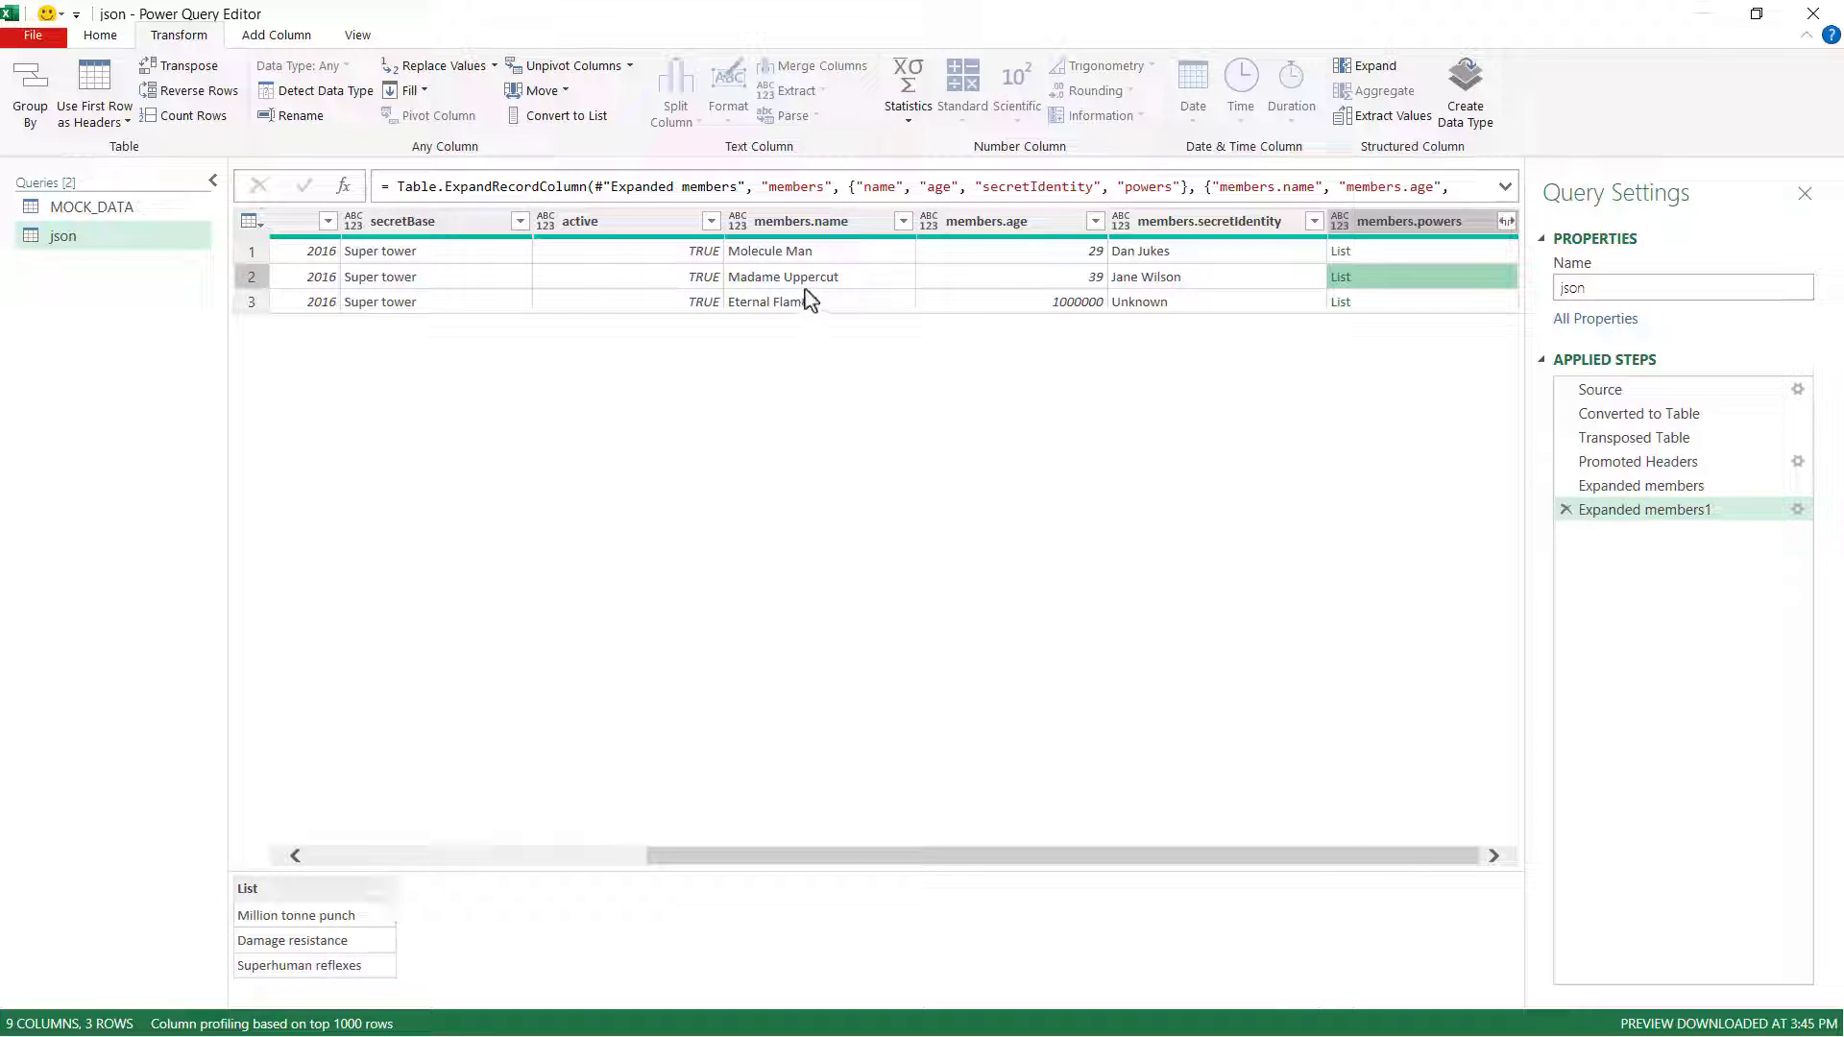
- Try expanding the members.powers lists to new rows, and delete that applied step
left_click(1507, 227)
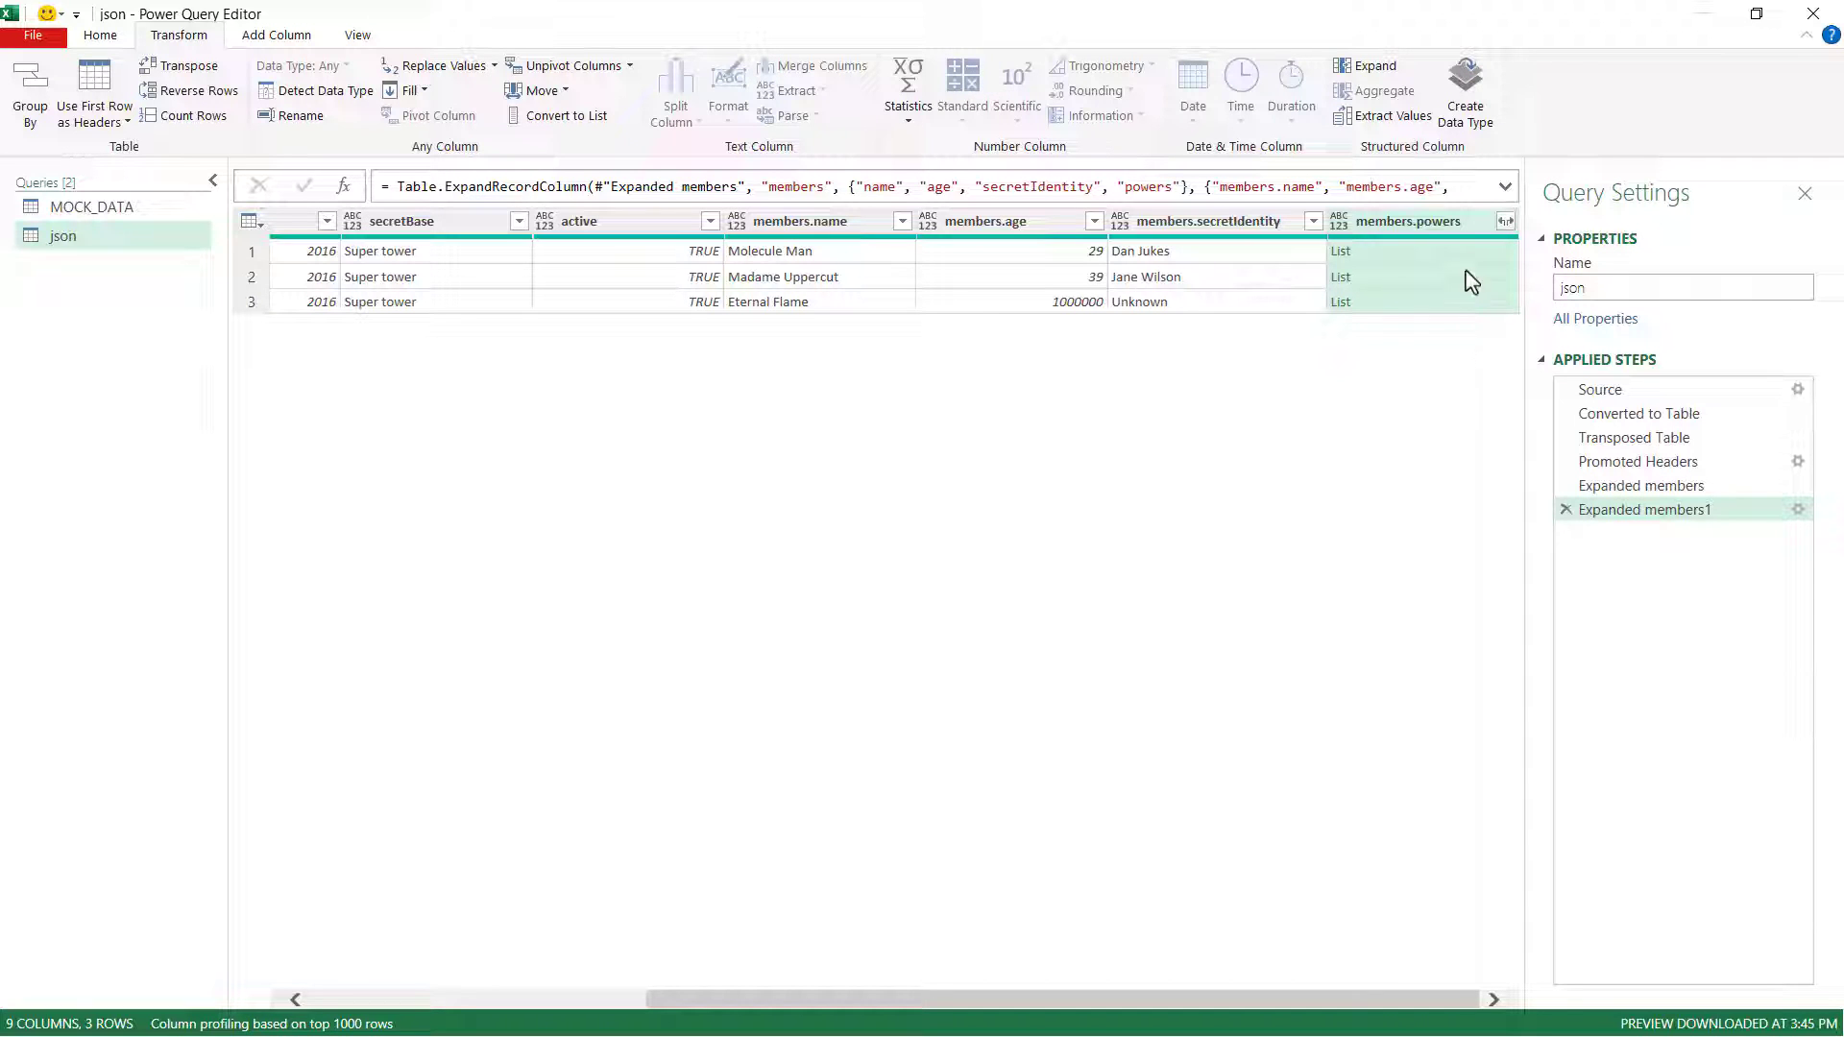
left_click(1504, 221)
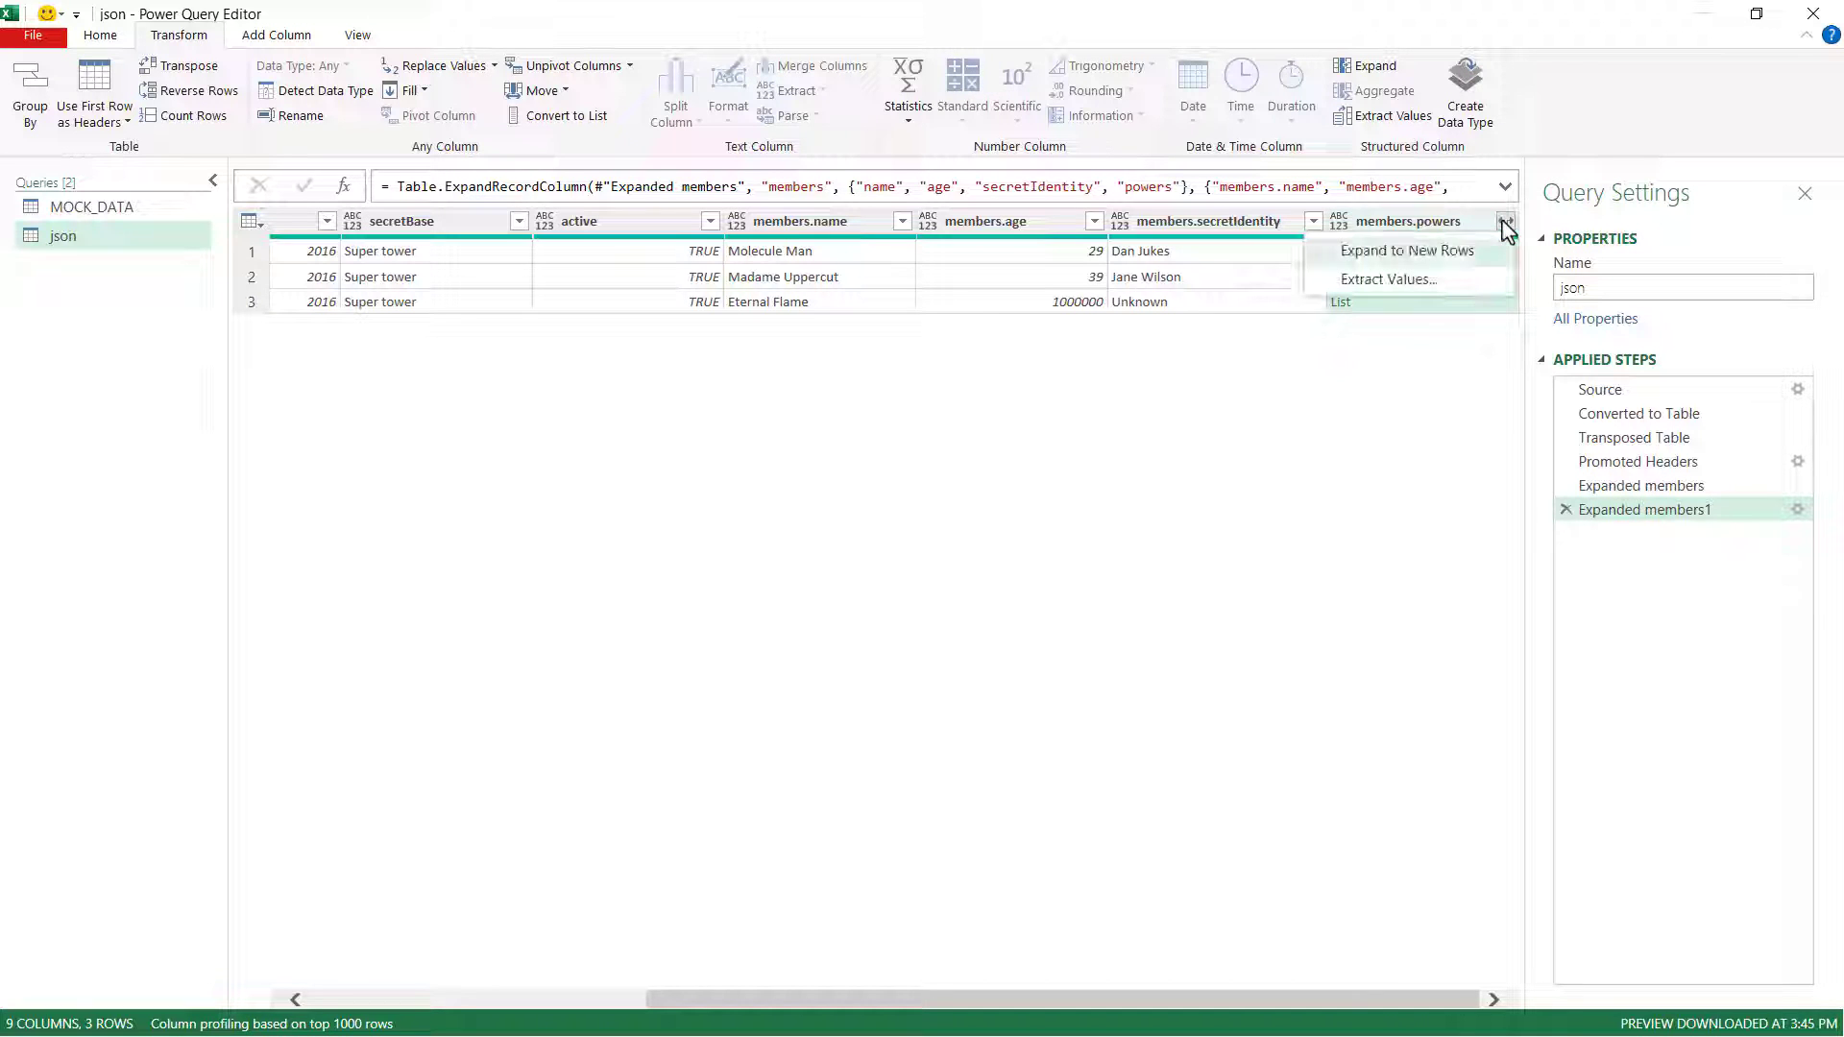
left_click(1431, 250)
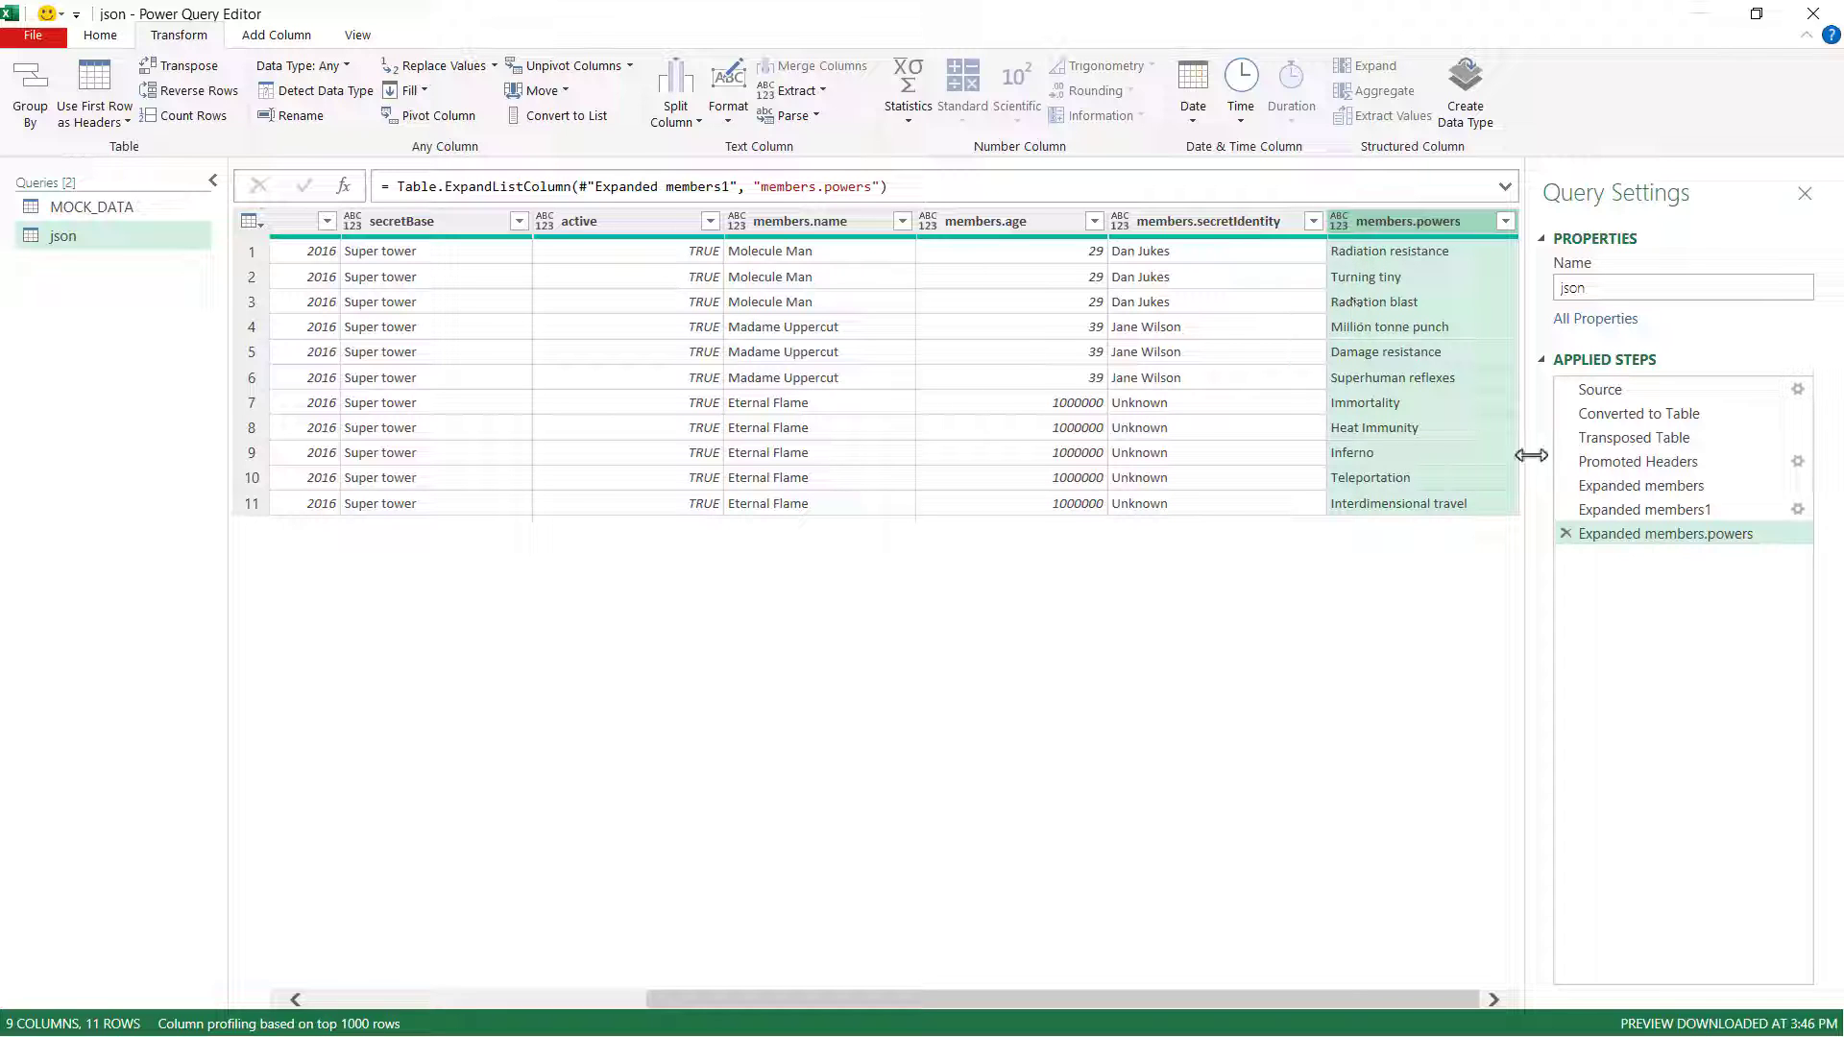
left_click(1566, 534)
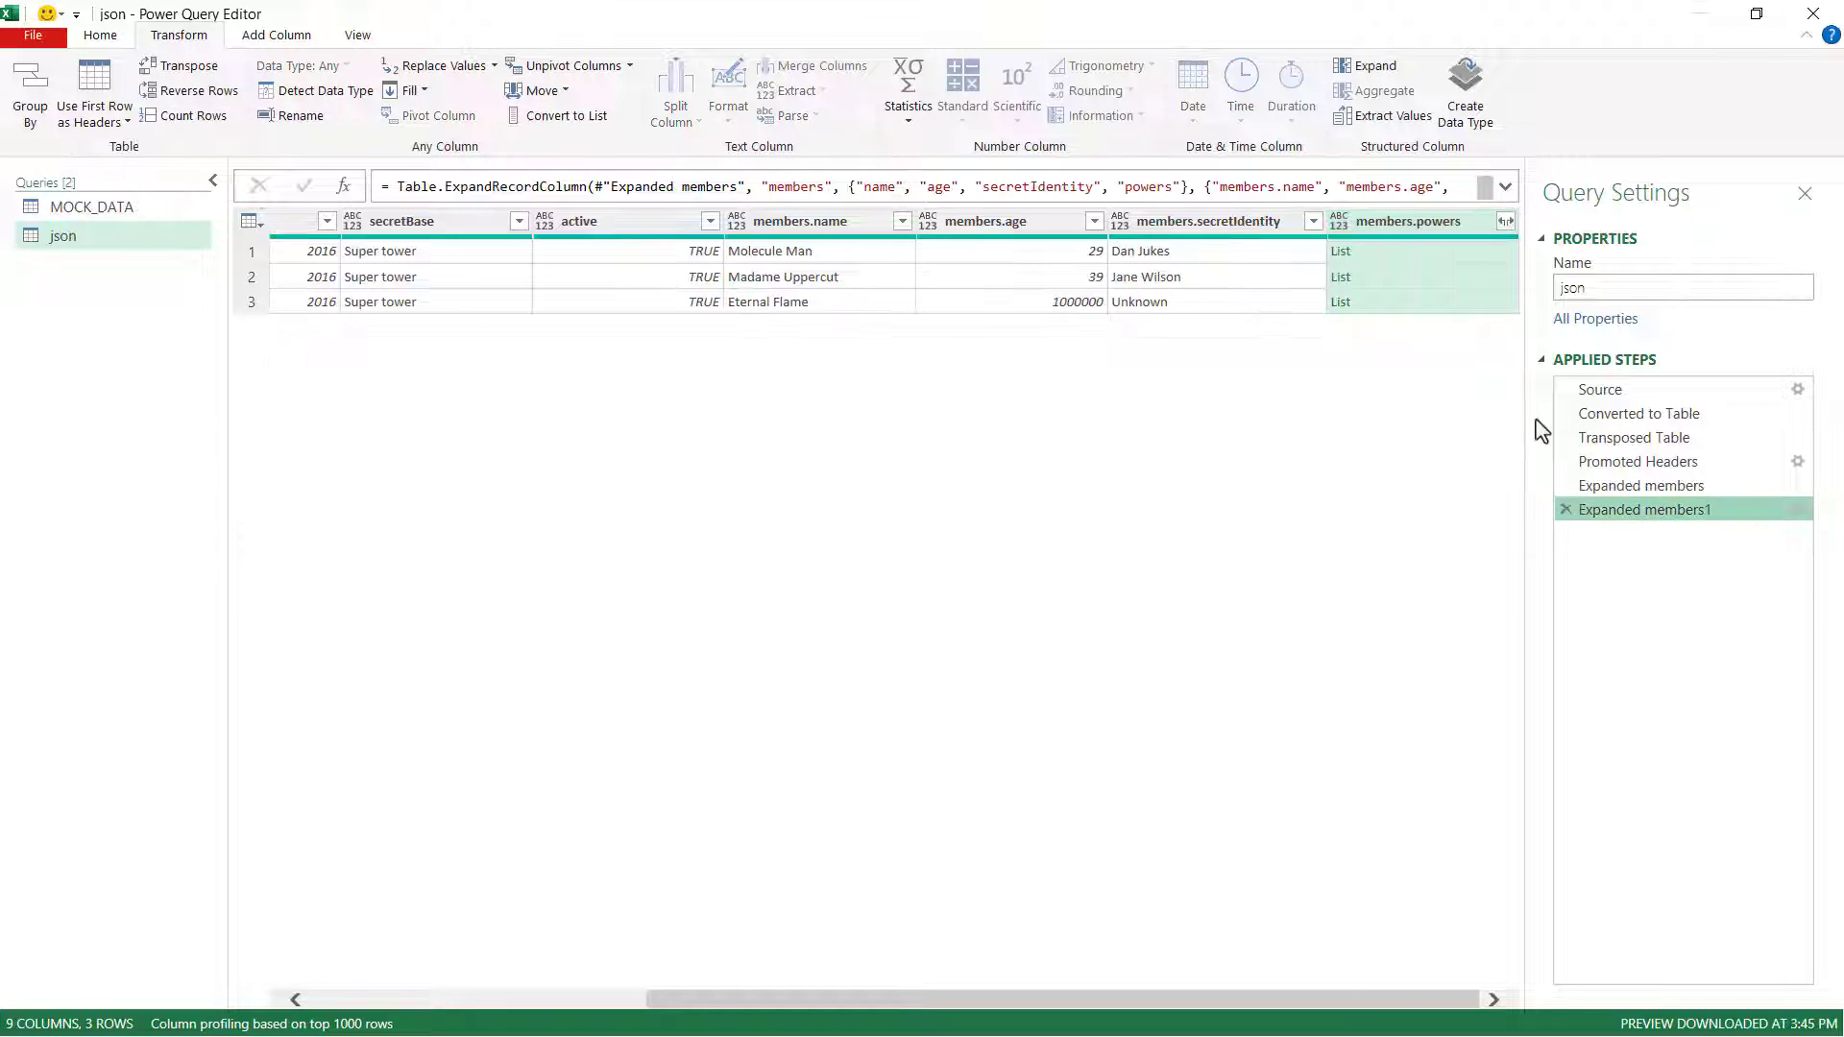
- Extract the members.powers list values as comma-delimited text and load the json query to the worksheet
left_click(1505, 222)
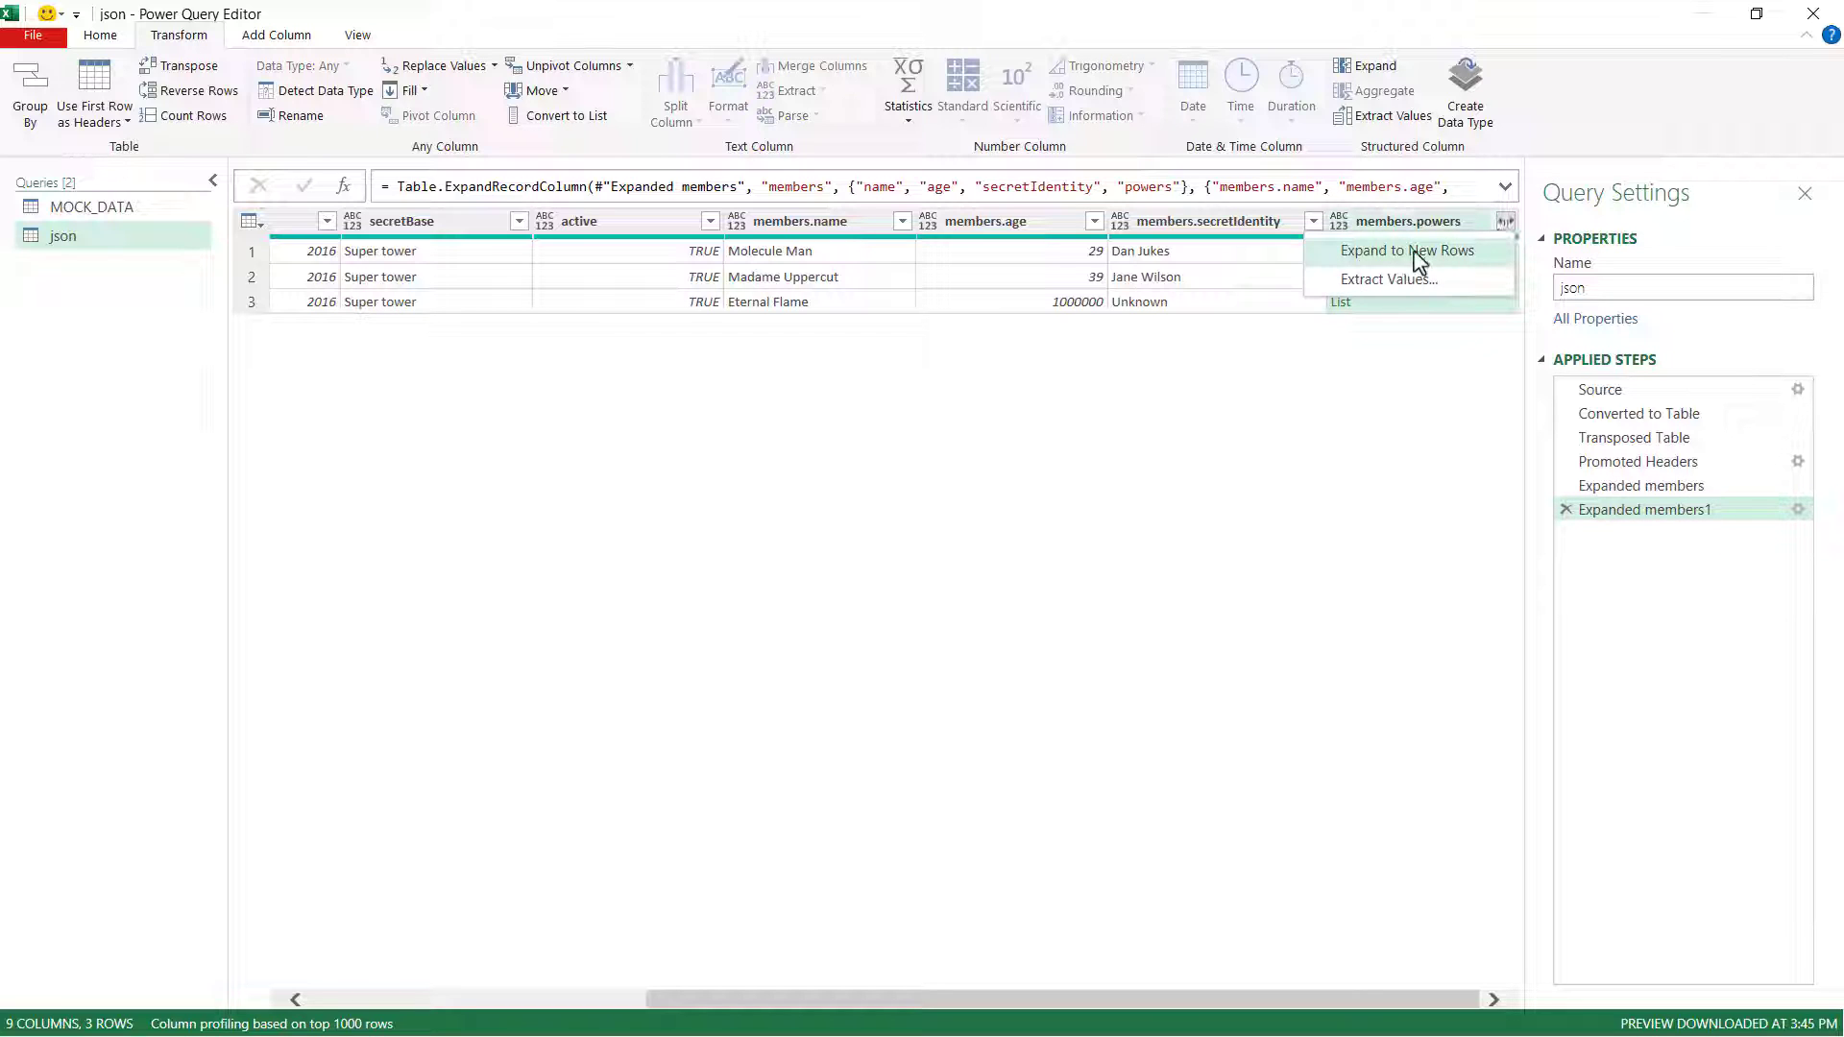
left_click(1400, 288)
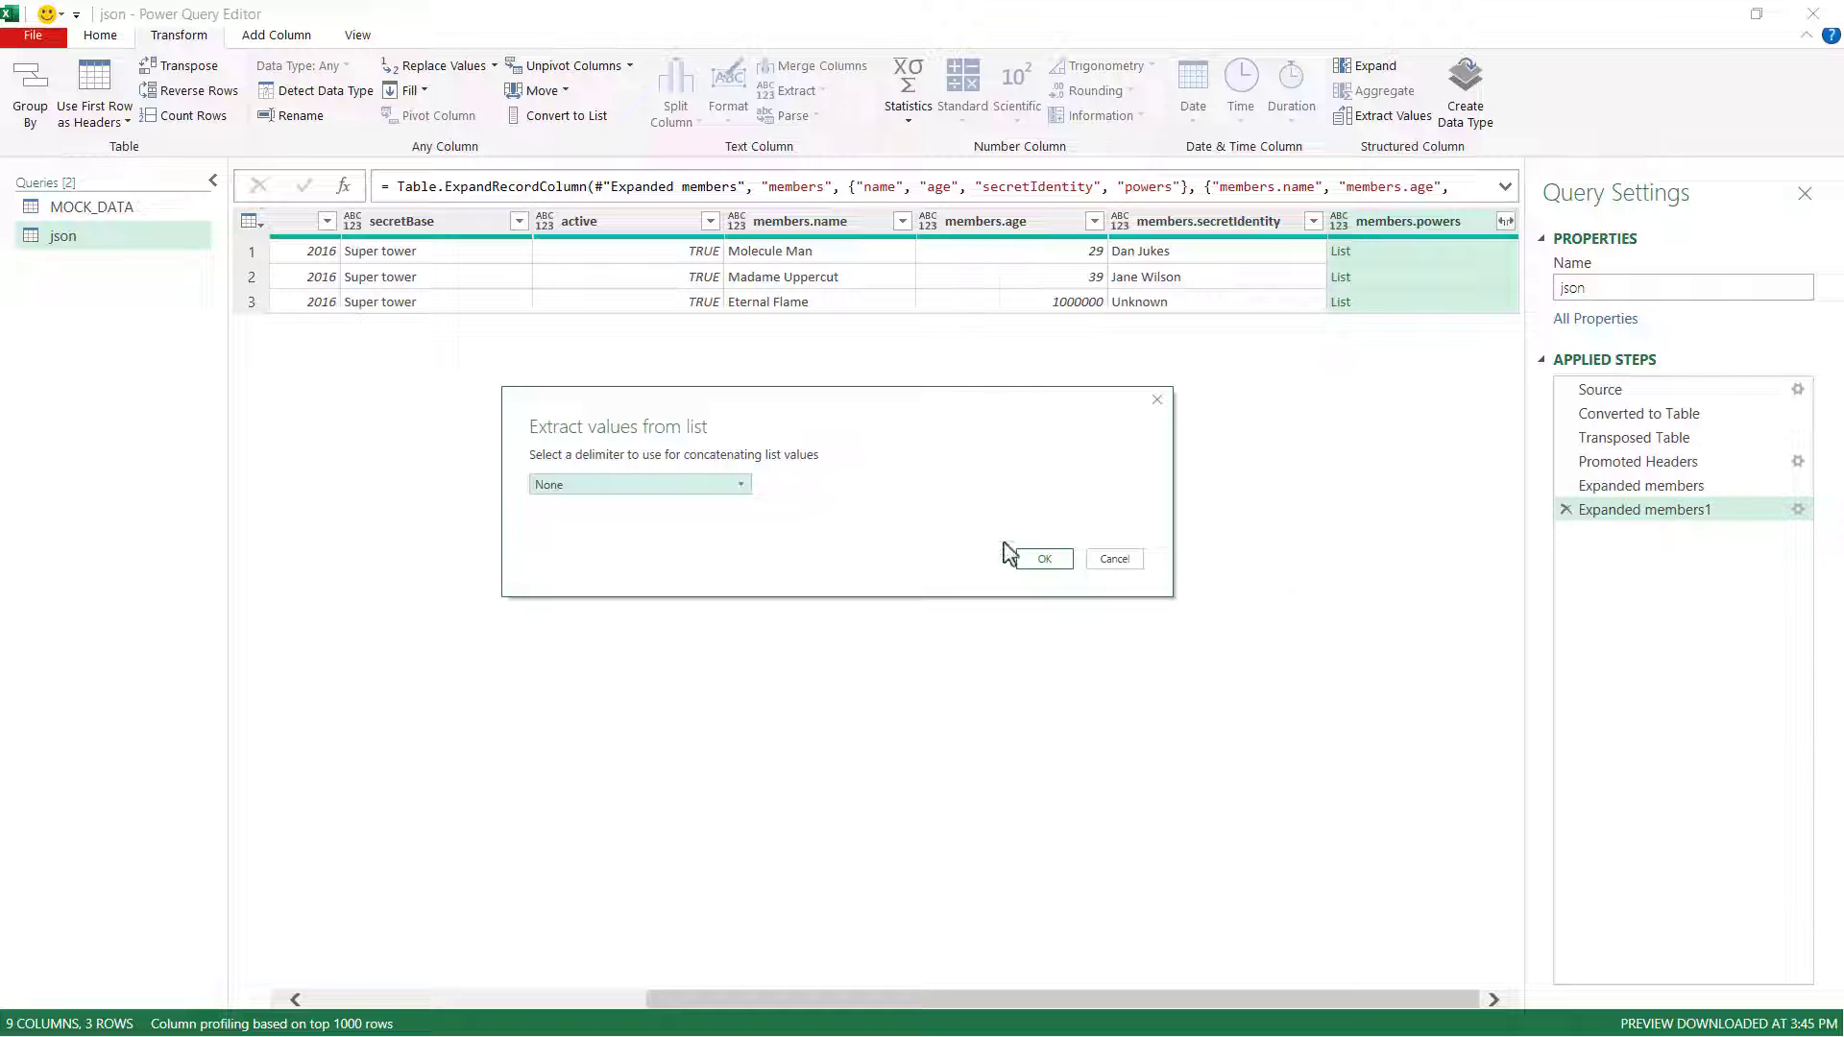
left_click(744, 486)
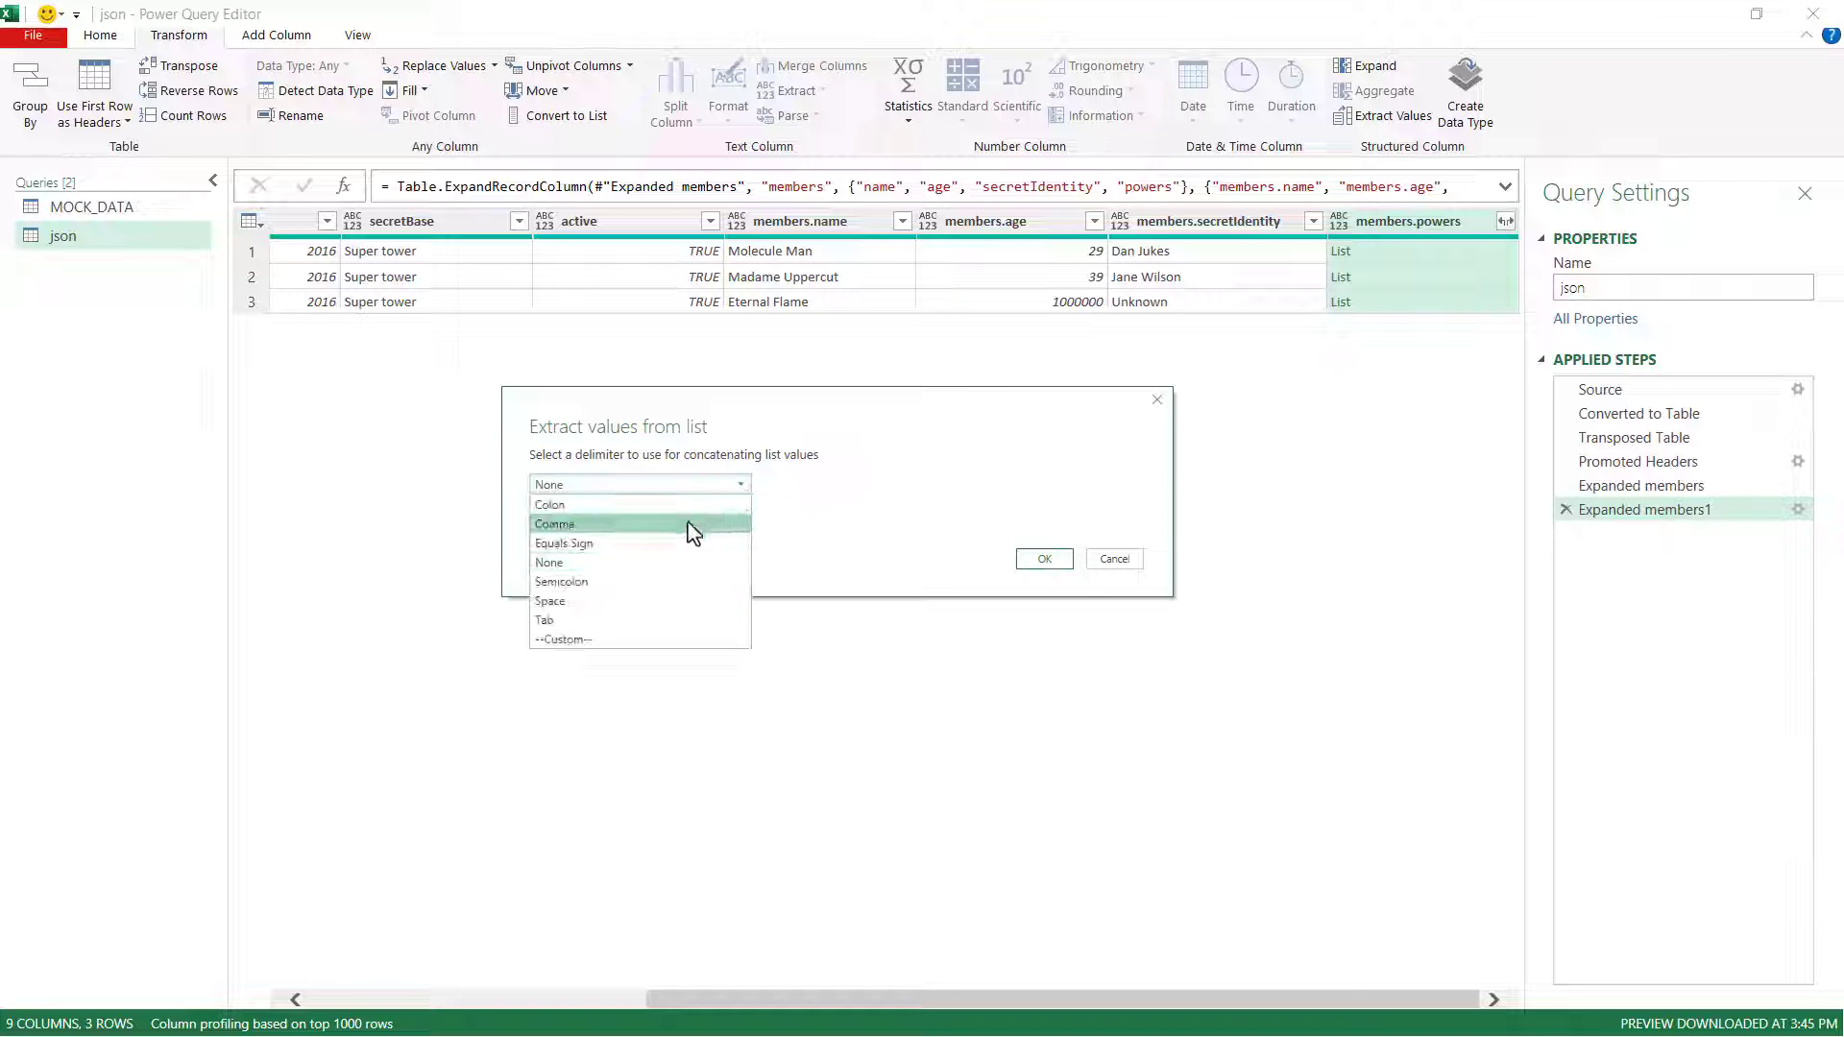
left_click(693, 528)
left_click(1043, 557)
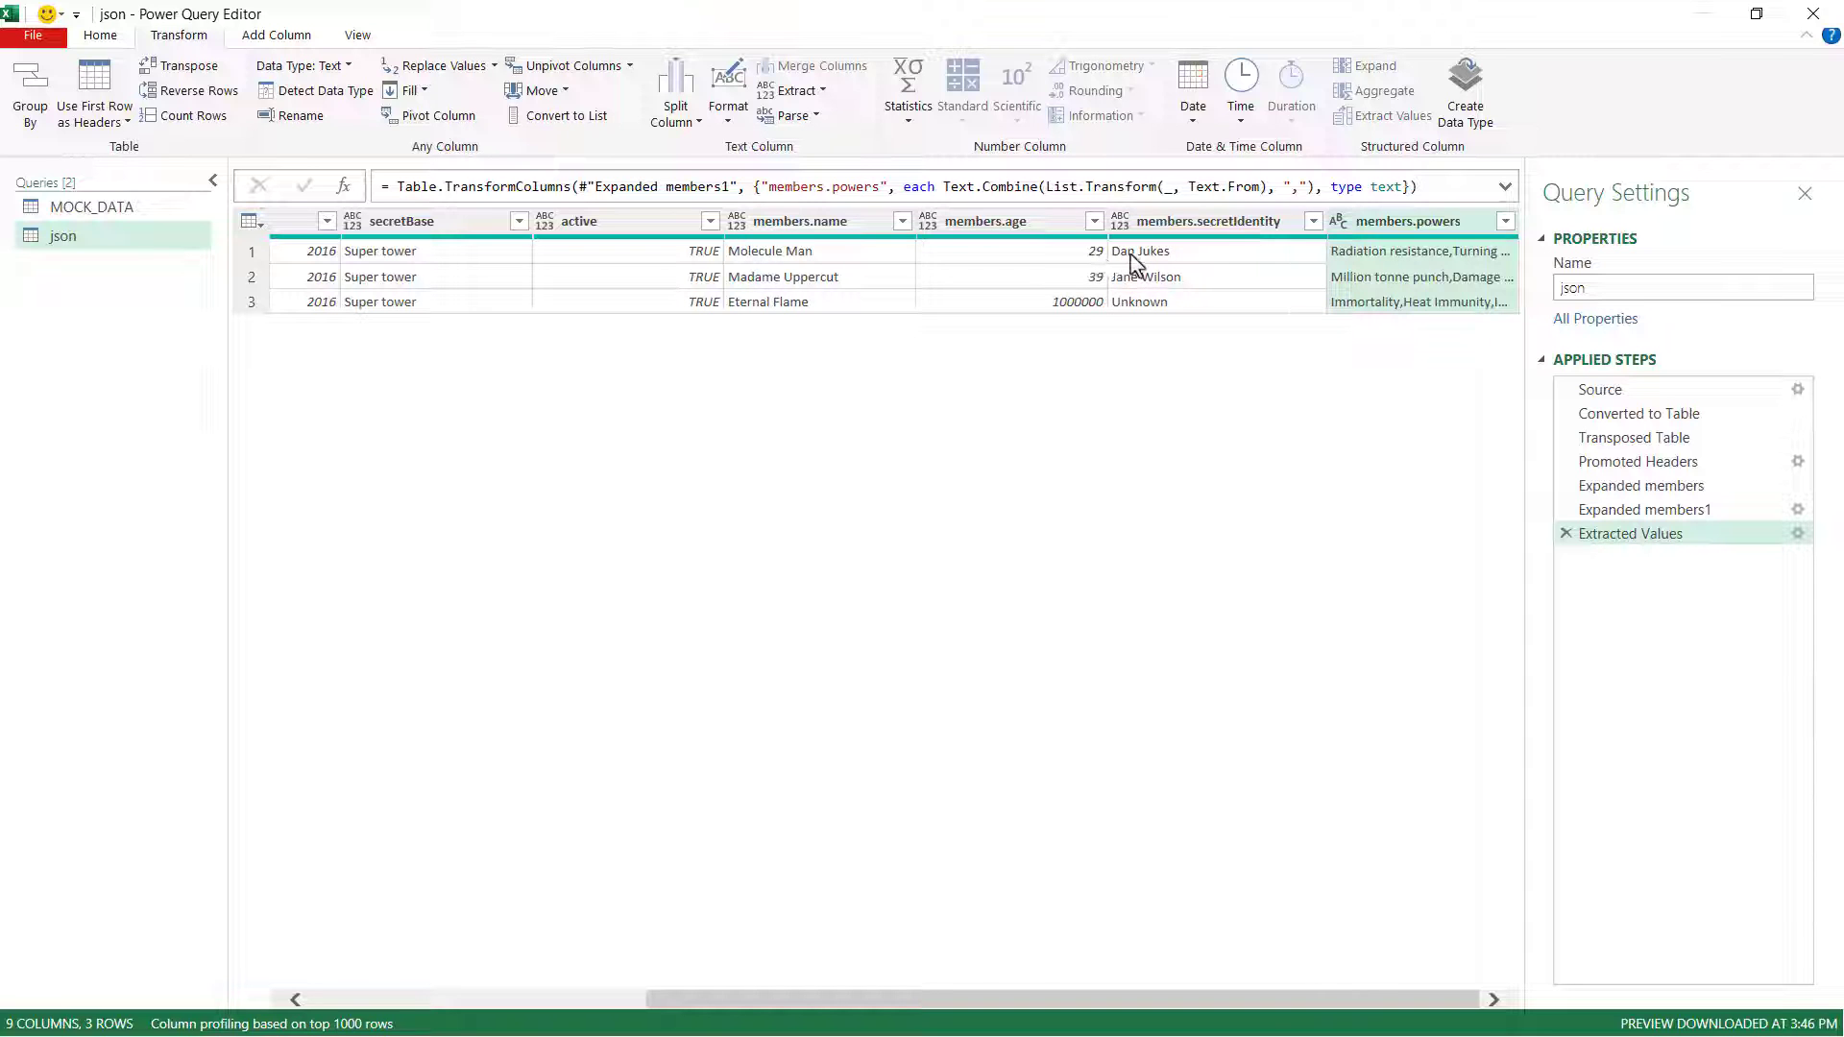
left_click(98, 35)
left_click(27, 91)
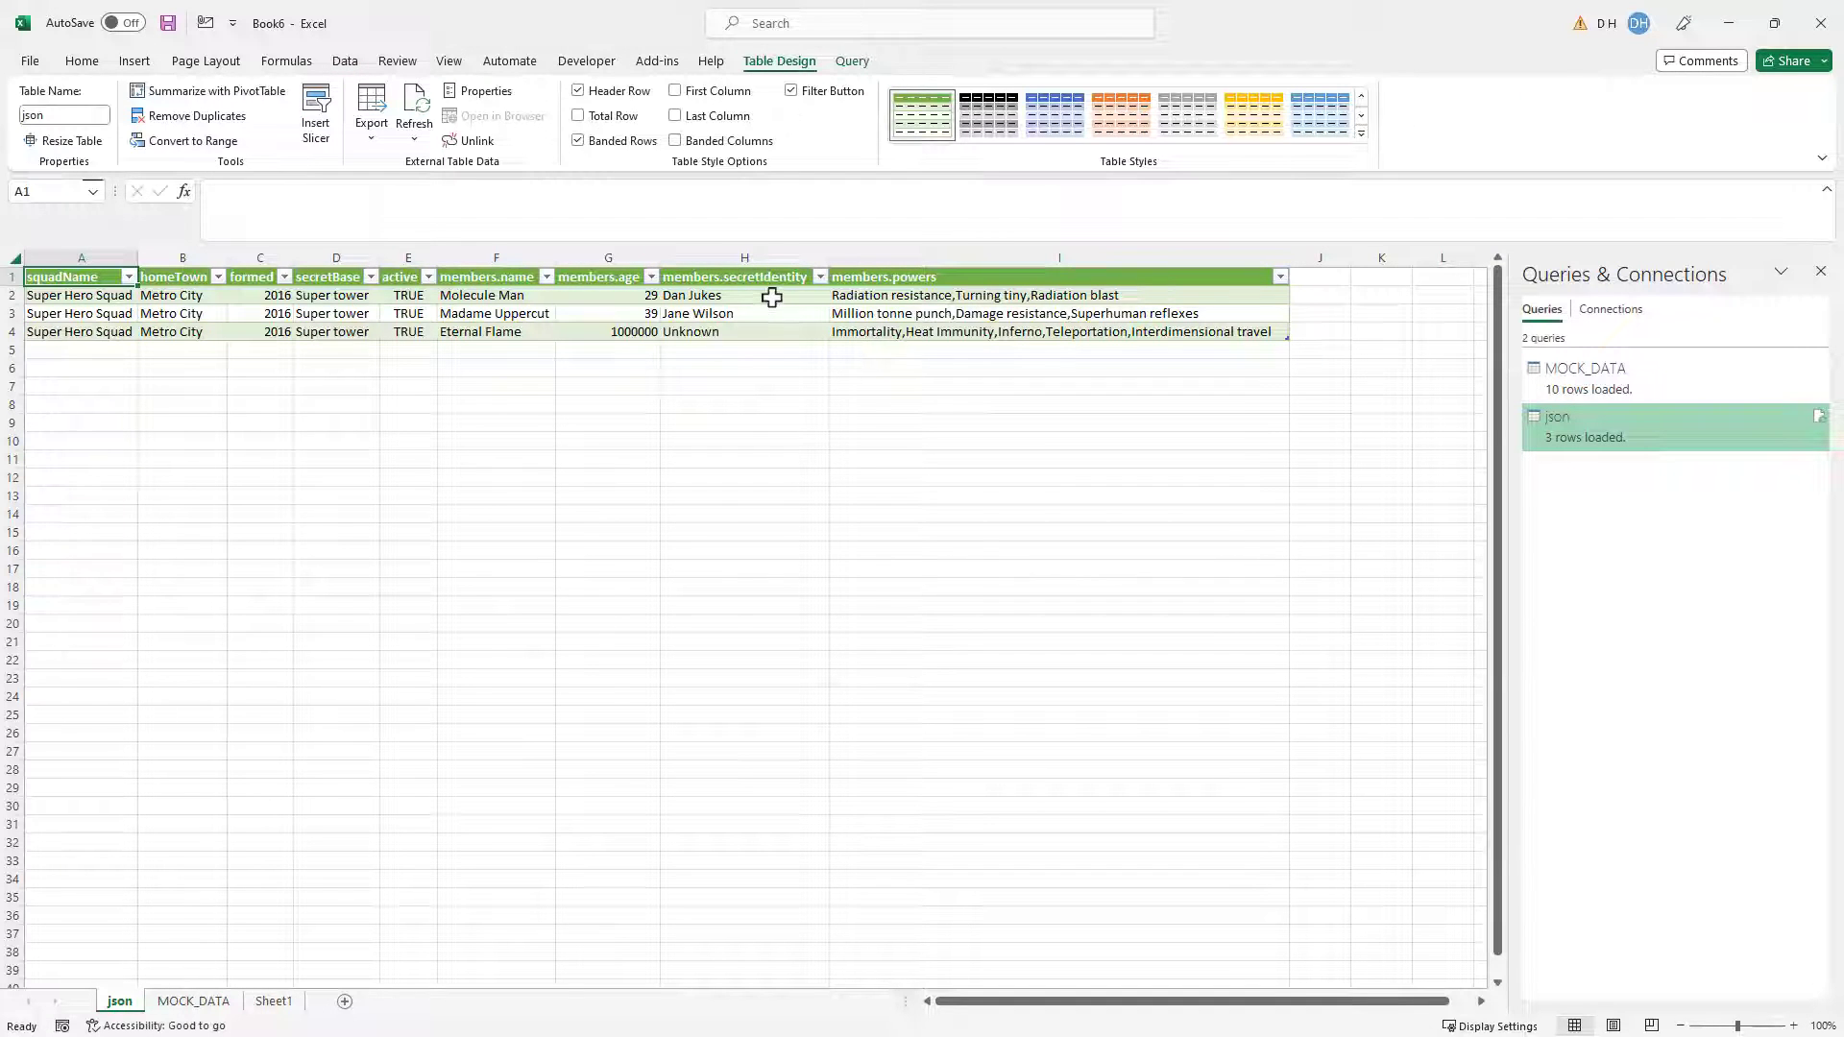
- Examine the secret identities, member names and combined powers in the loaded json table
left_click_drag(771, 298, 765, 330)
left_click(520, 297)
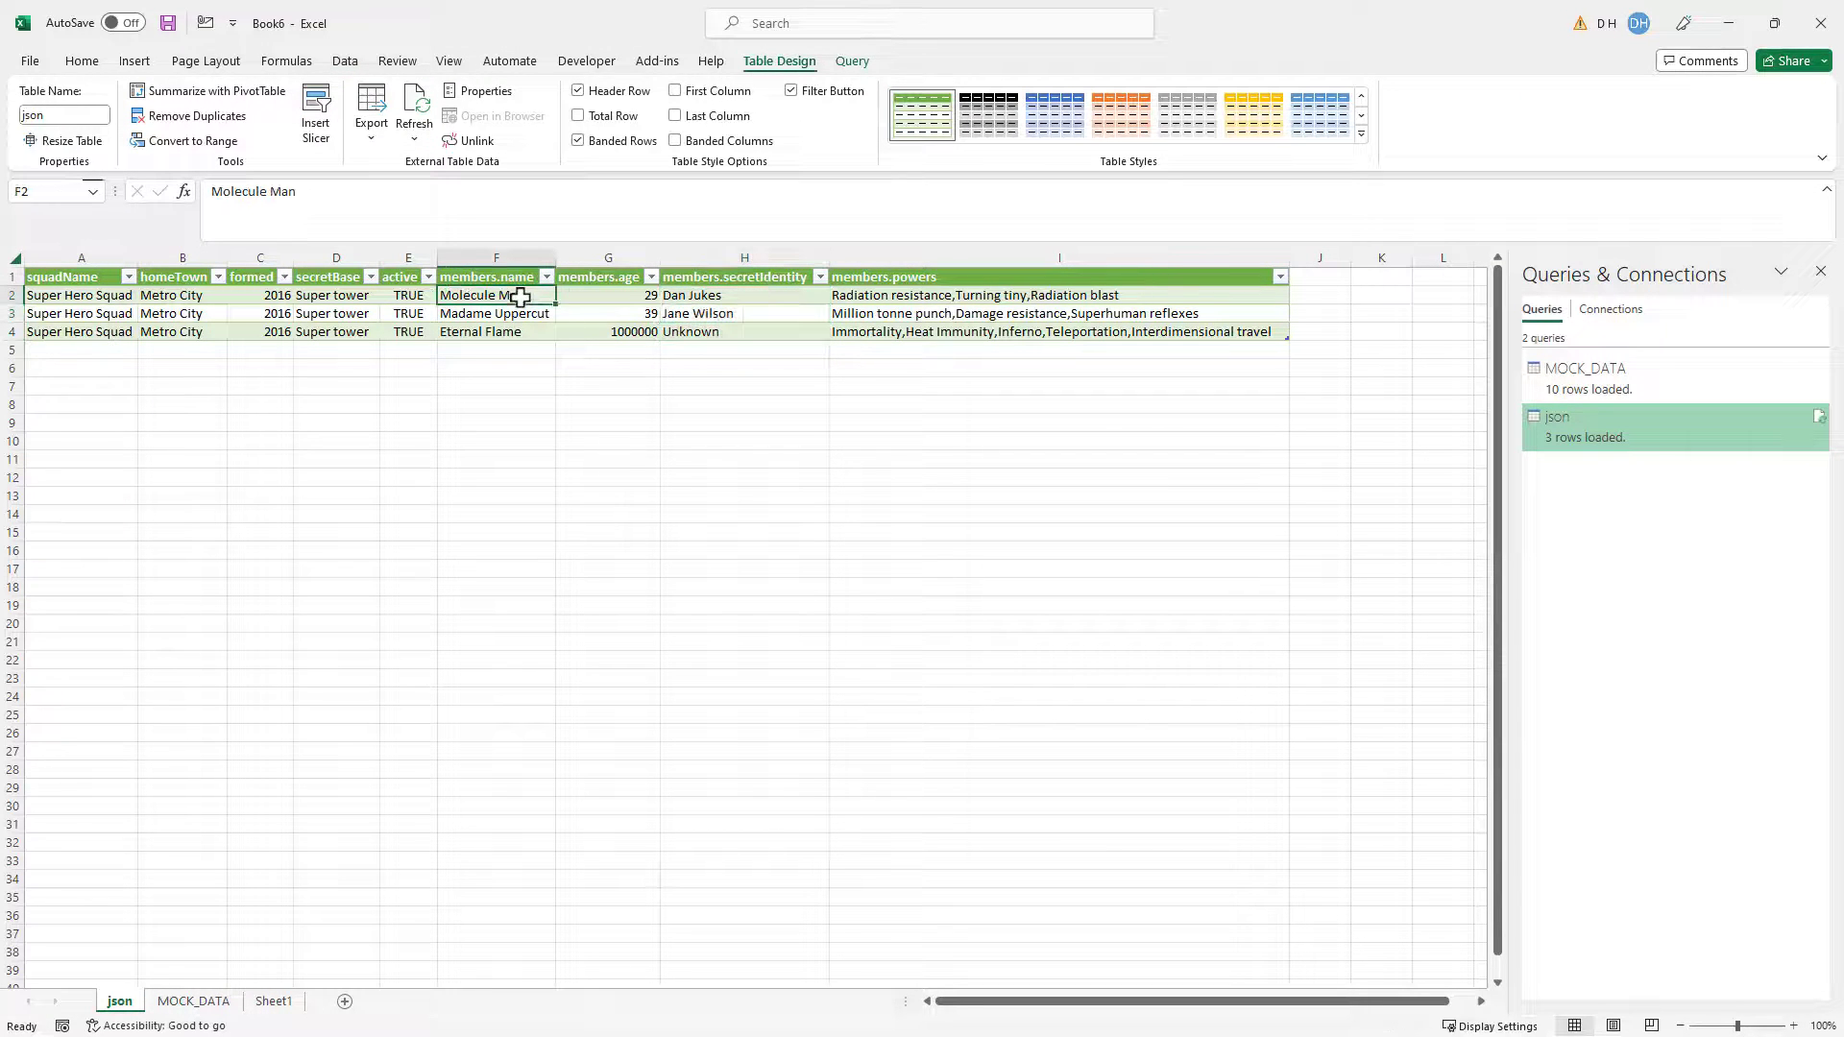
left_click(515, 312)
left_click(519, 331)
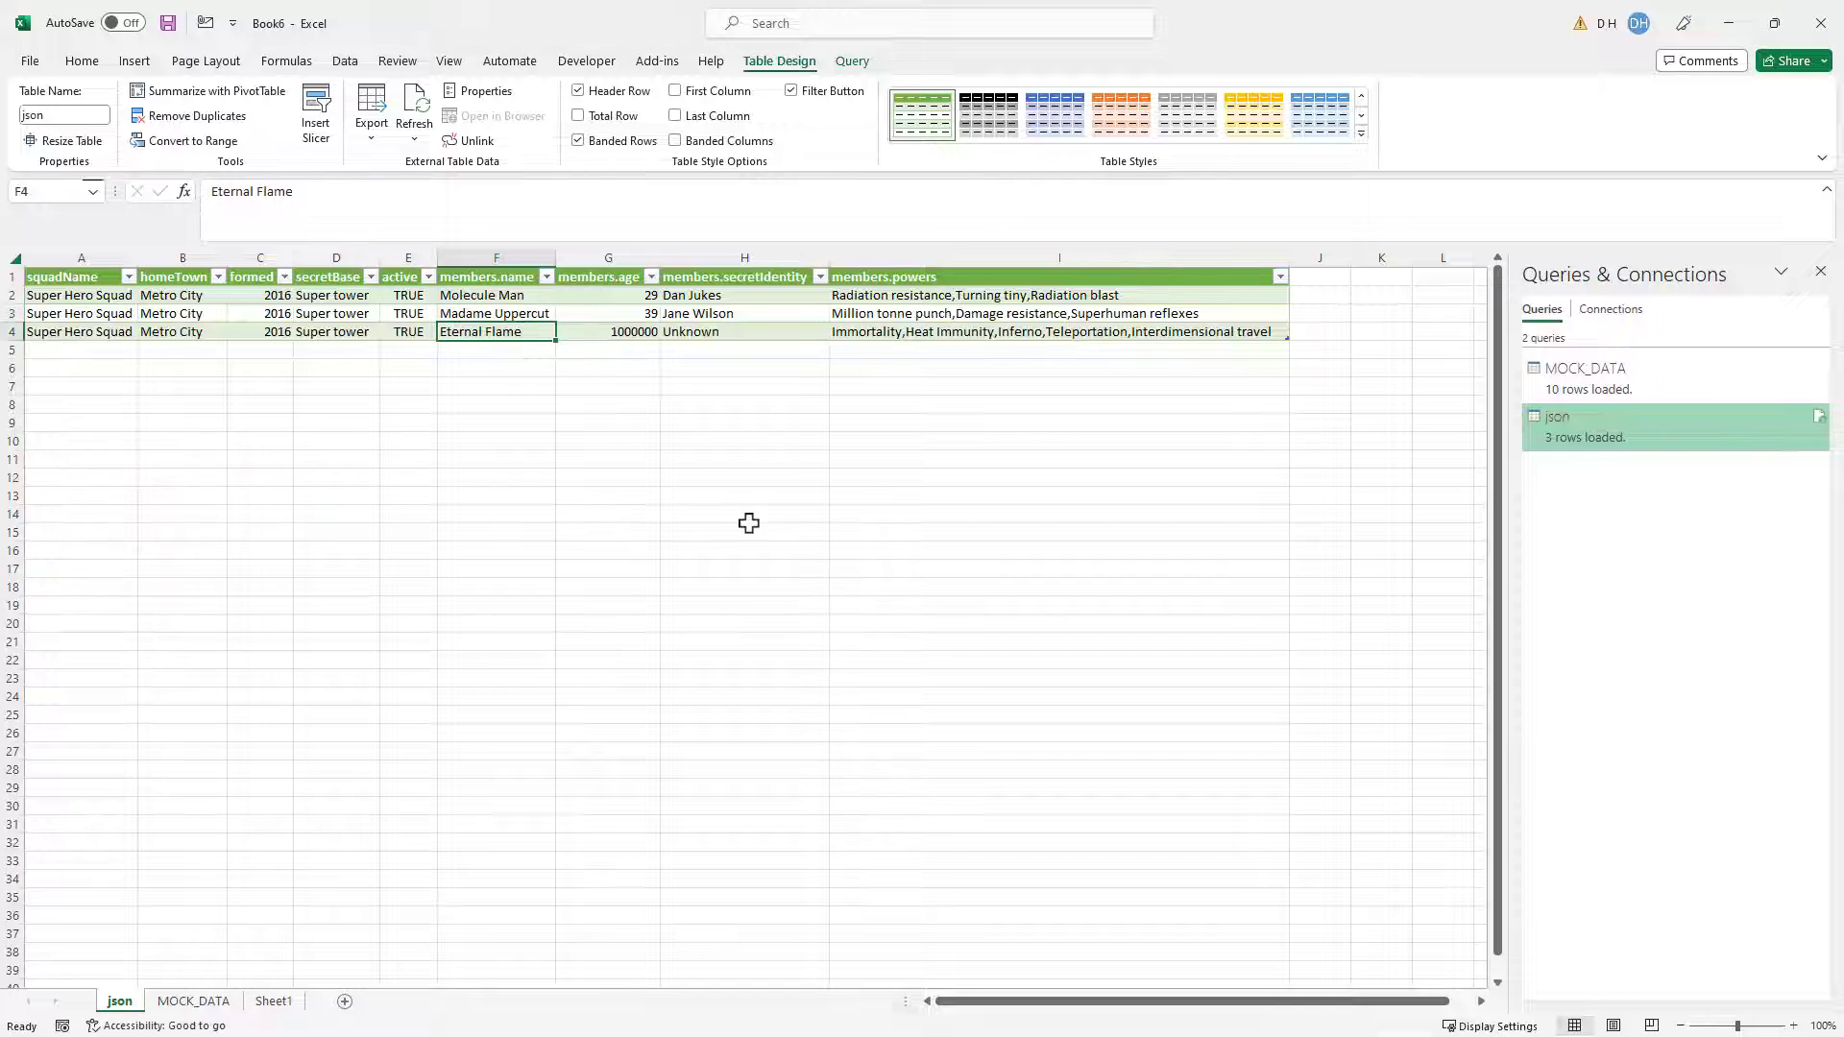
left_click(864, 295)
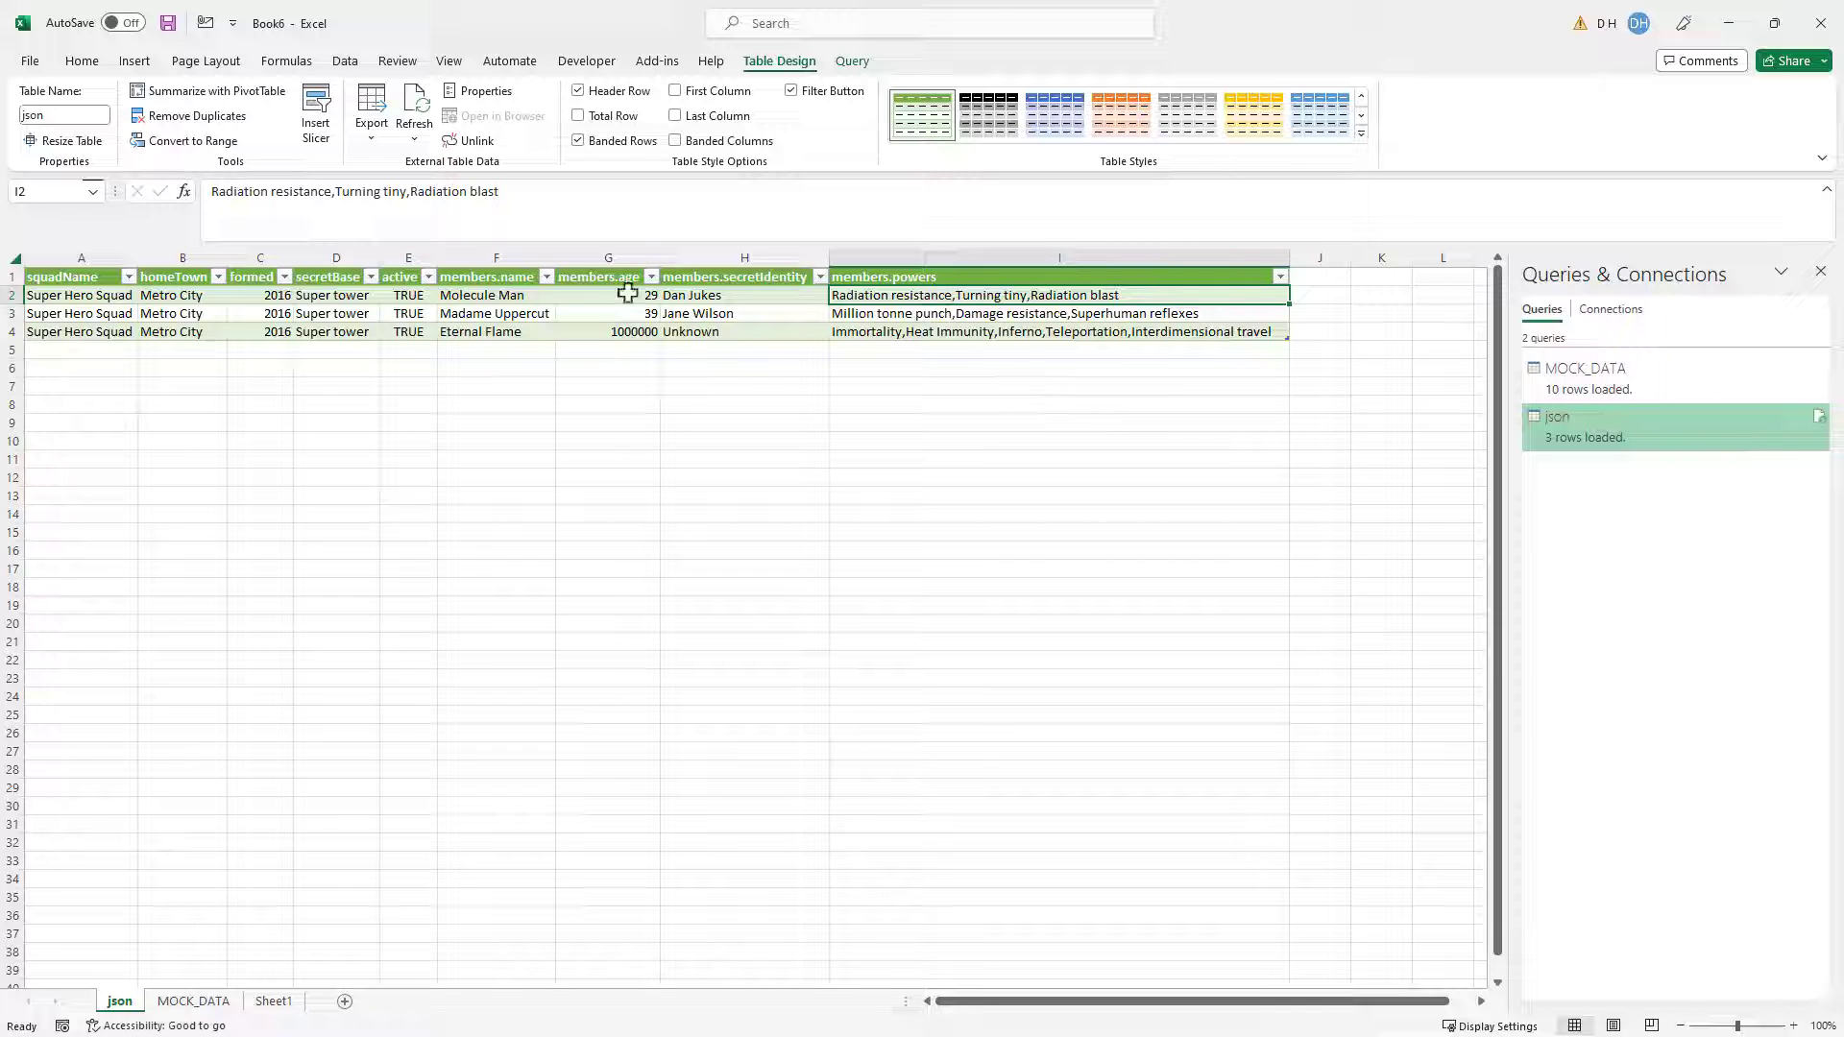
- Import the JSON file json-nest.txt as a new query and convert its record into a table
left_click(345, 60)
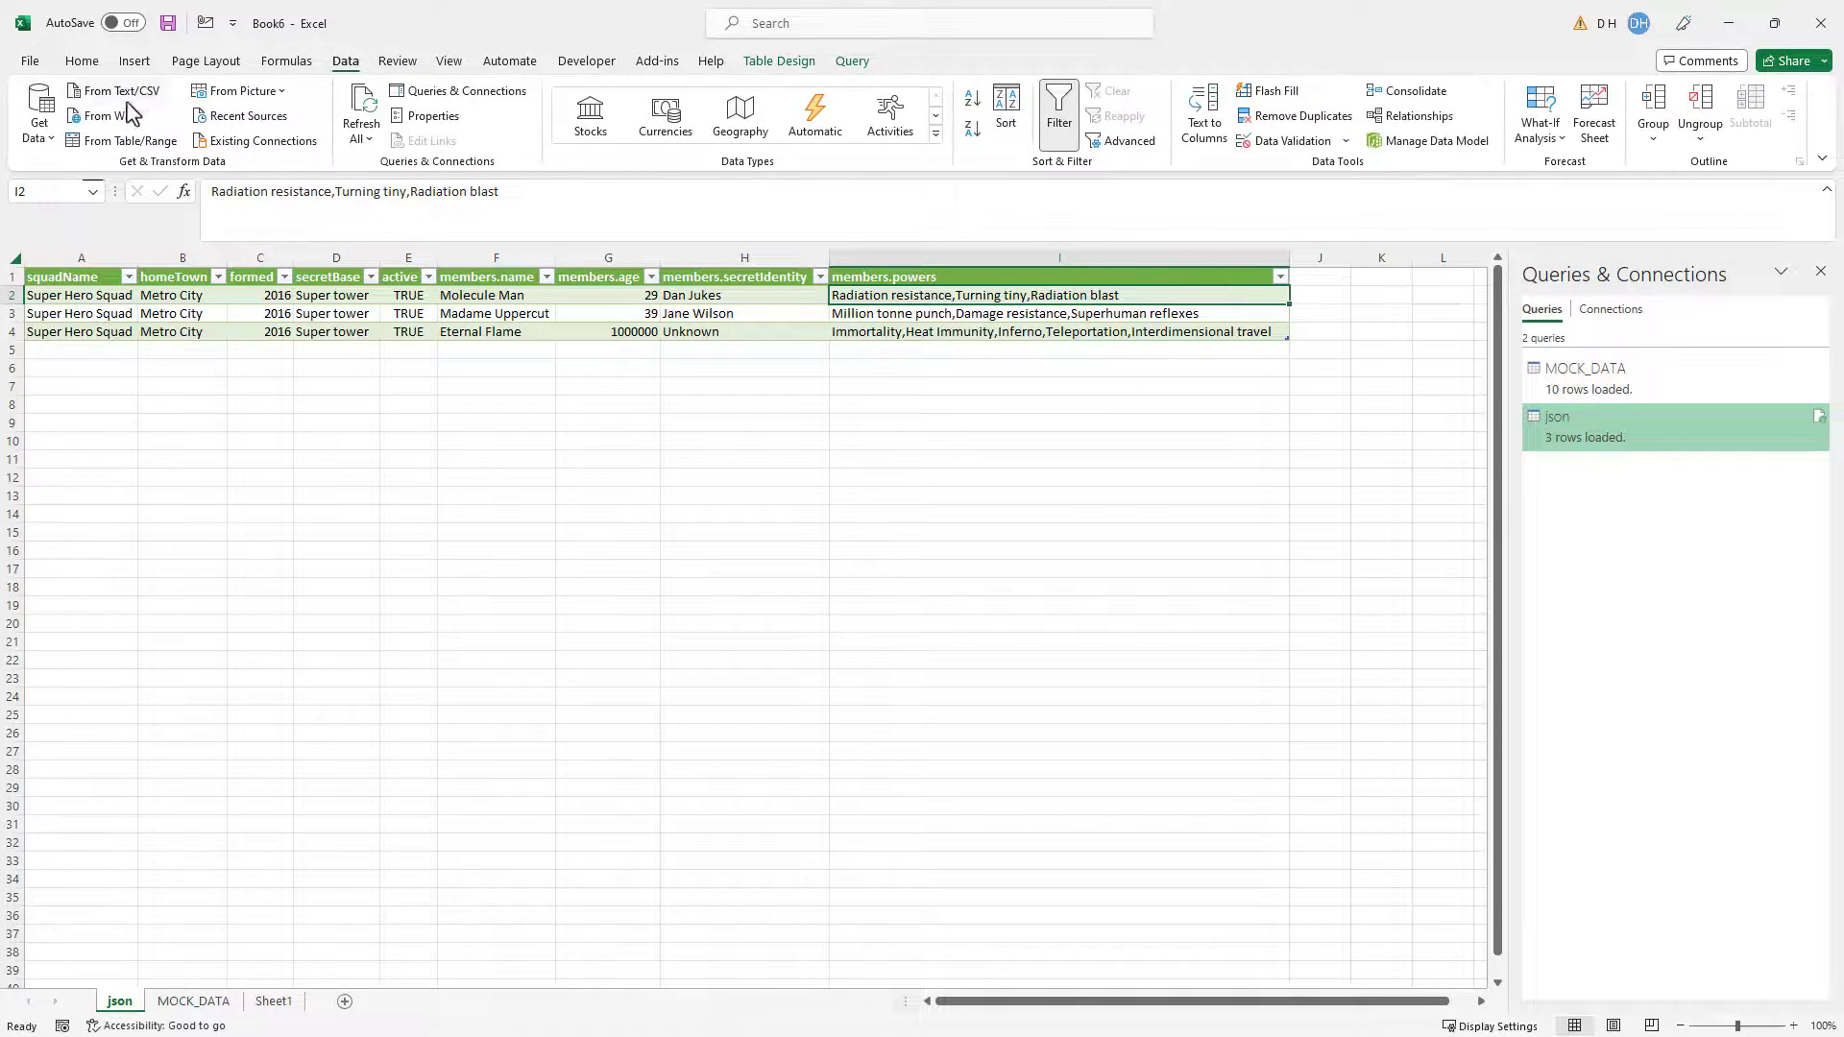
left_click(55, 141)
mouse_move(83, 173)
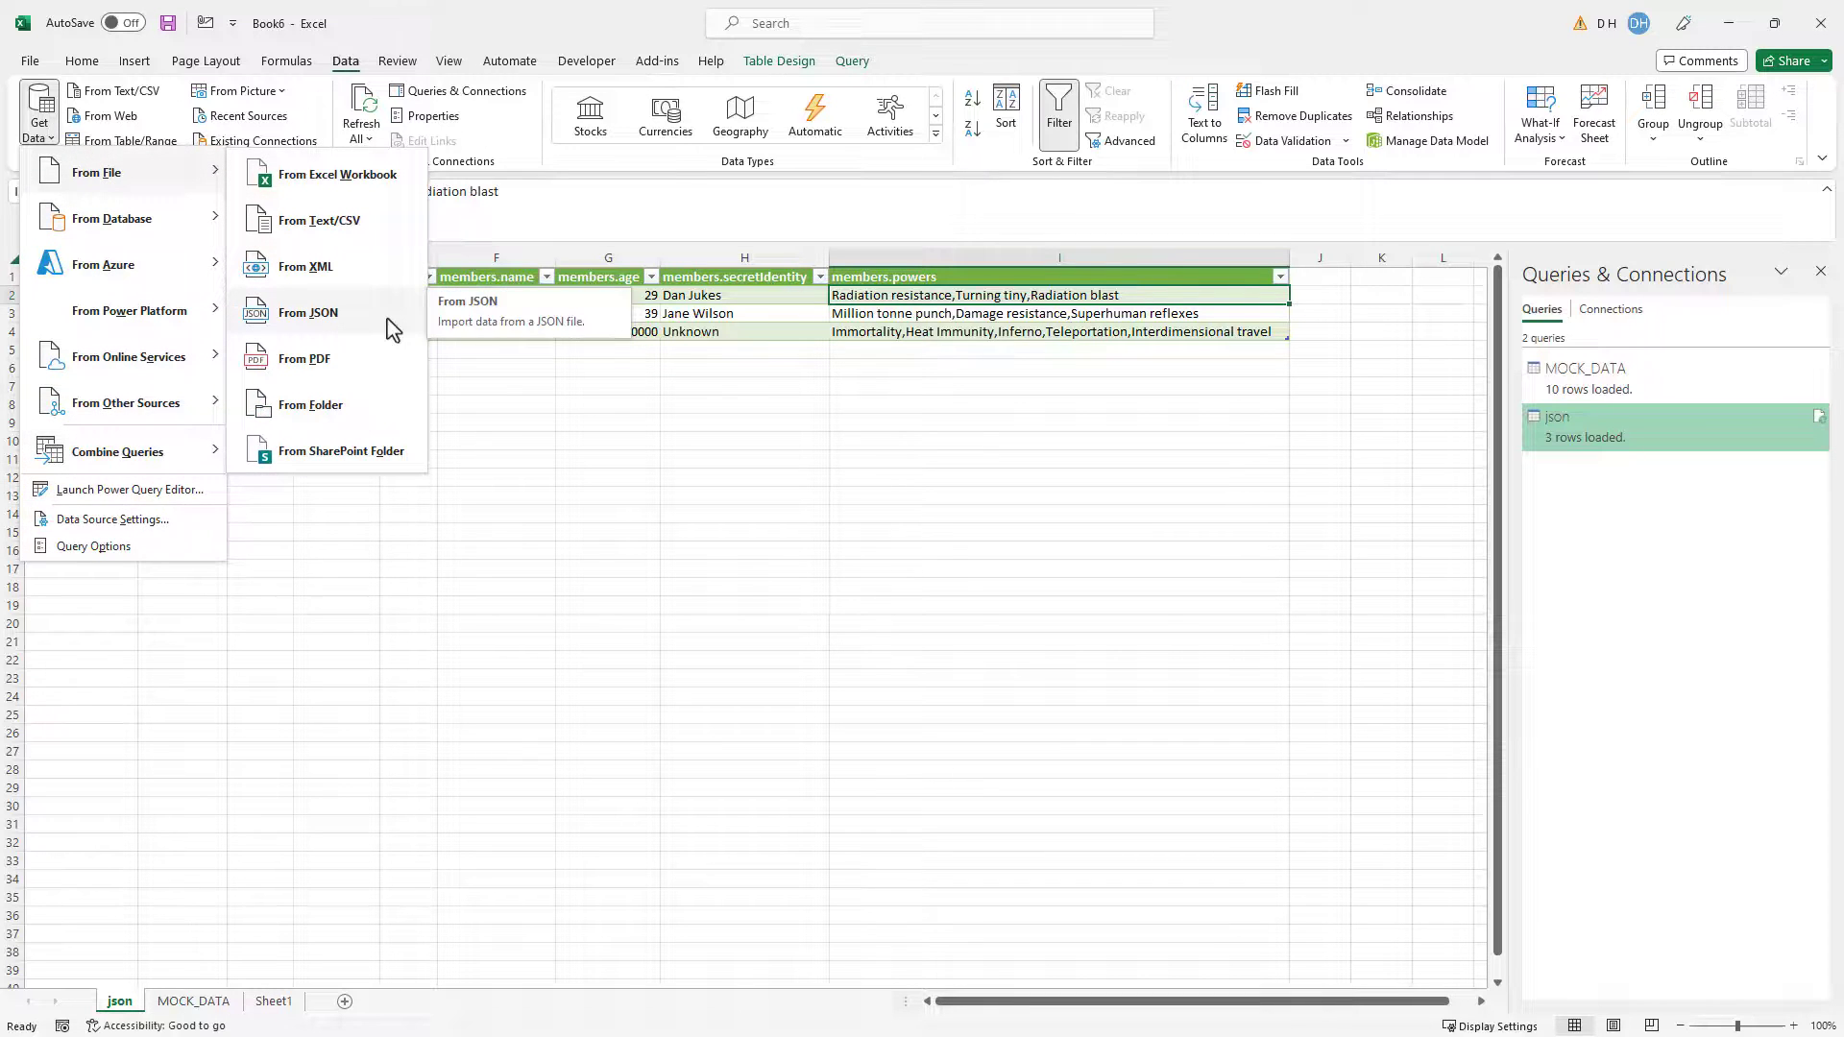
left_click(388, 322)
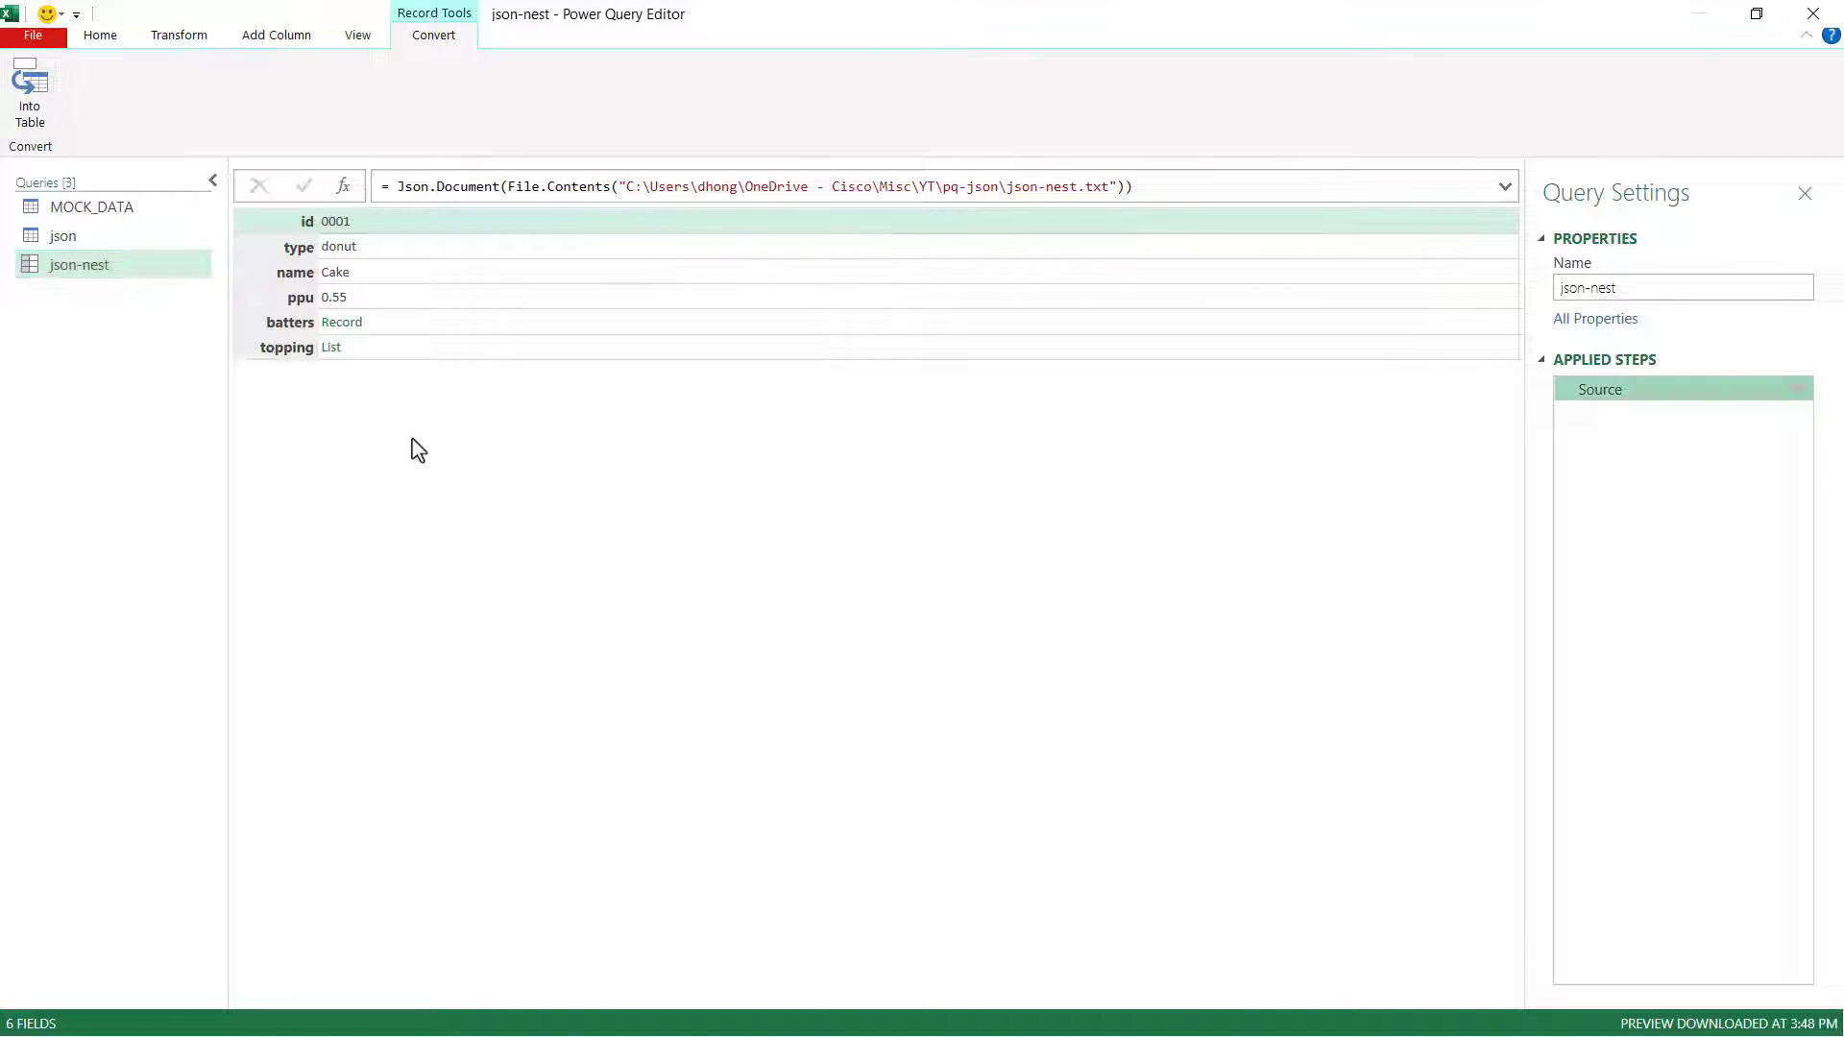
left_click(30, 91)
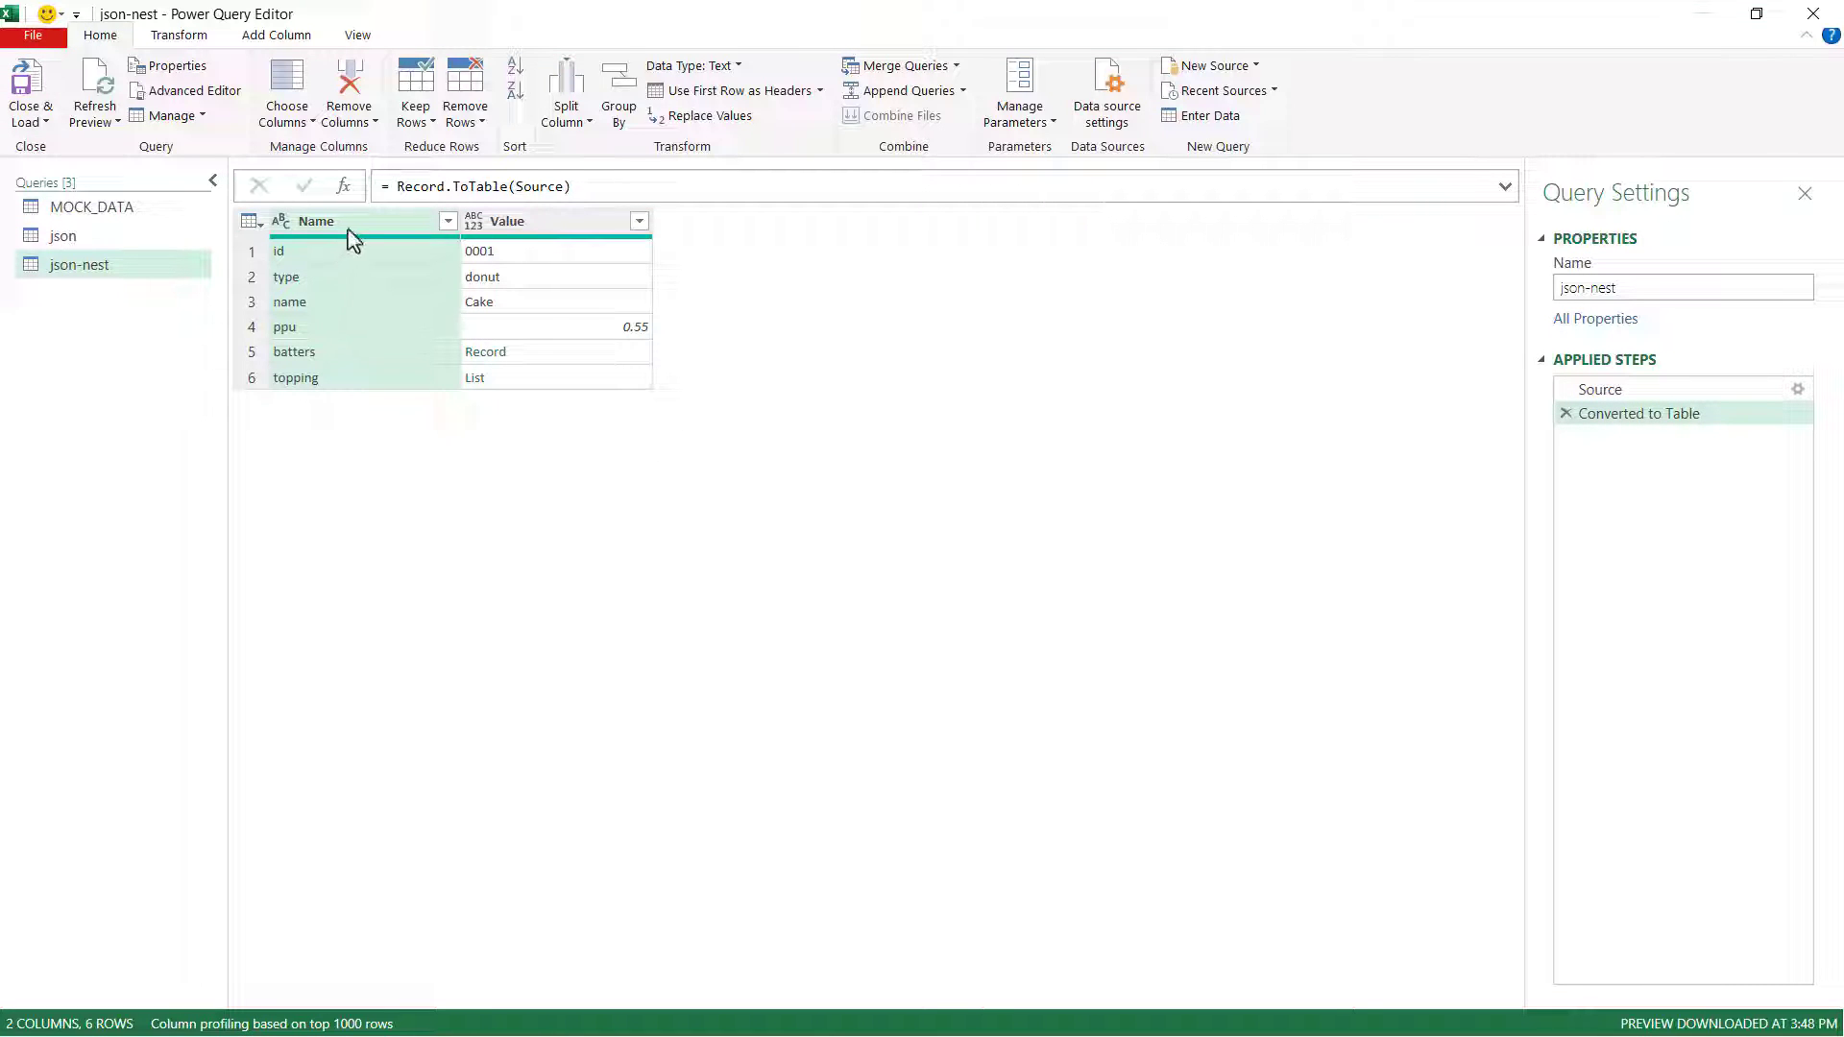
- Transpose the json-nest table and promote its first row to headers
left_click(184, 37)
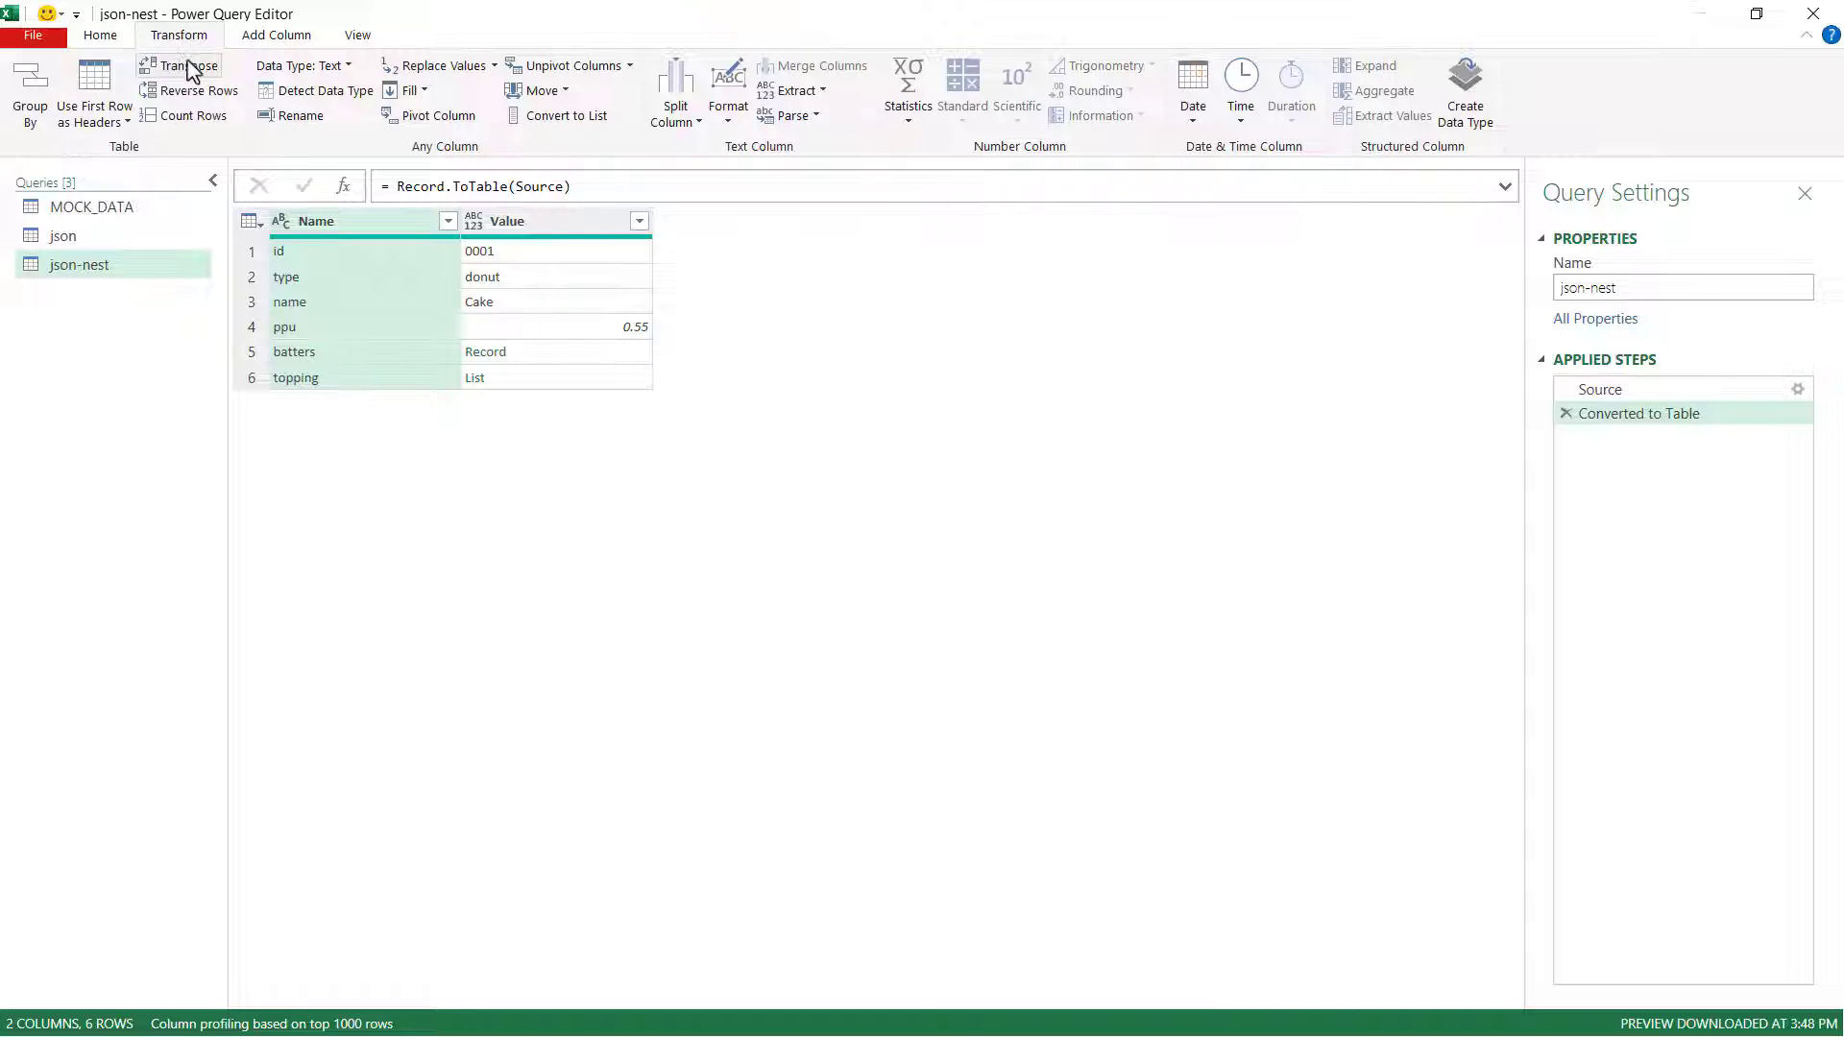
left_click(189, 67)
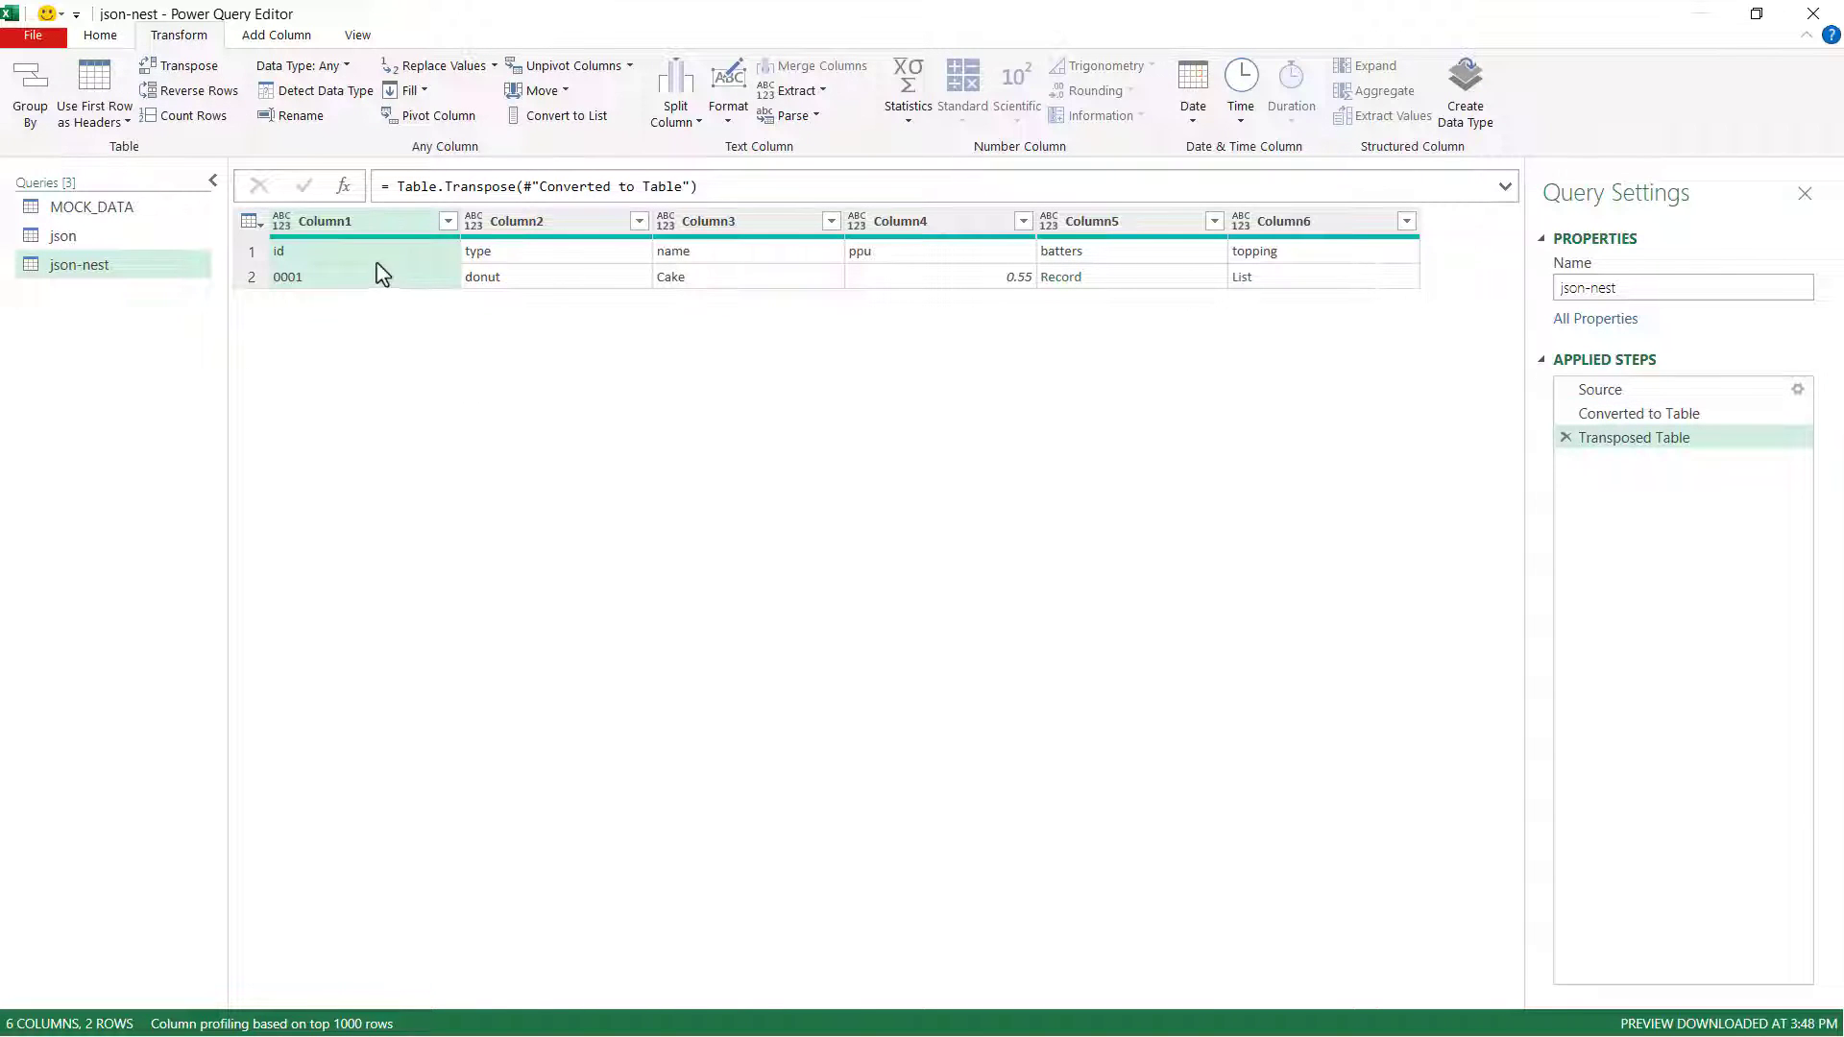
left_click(100, 92)
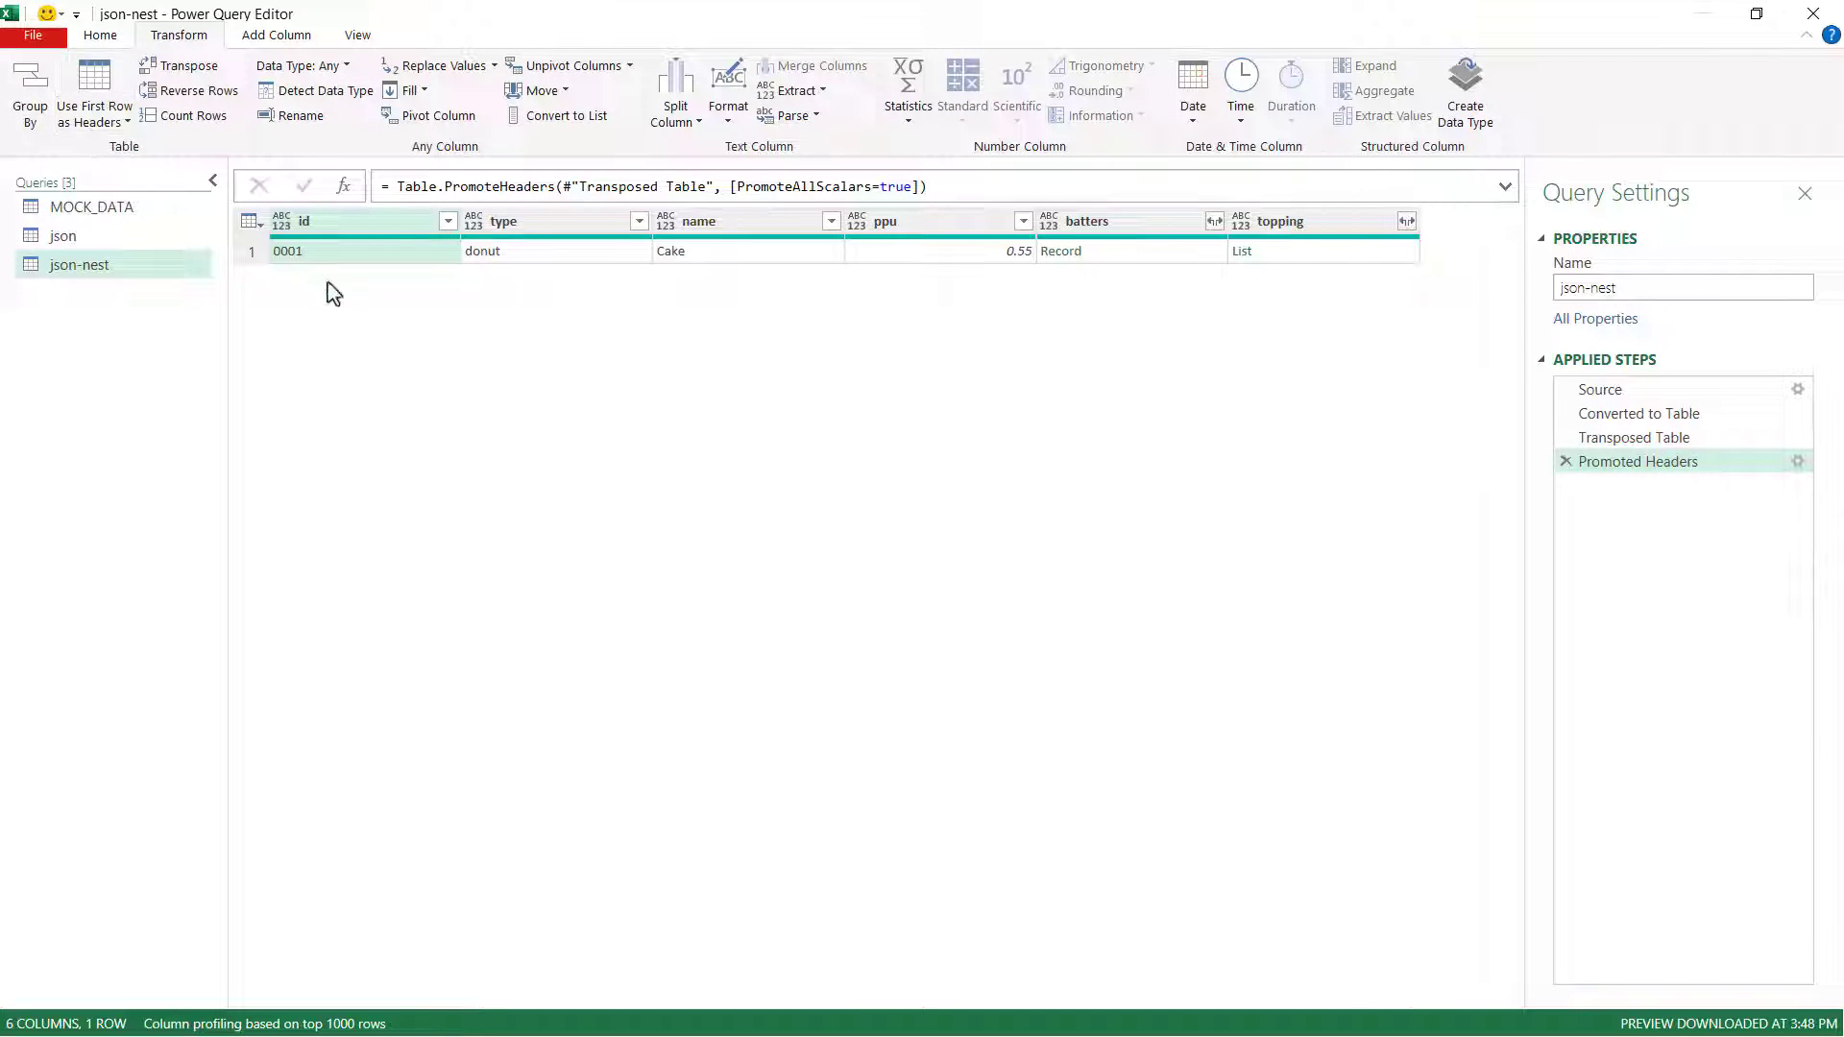
- Preview the list in the topping column and expand it to new rows
left_click(1313, 254)
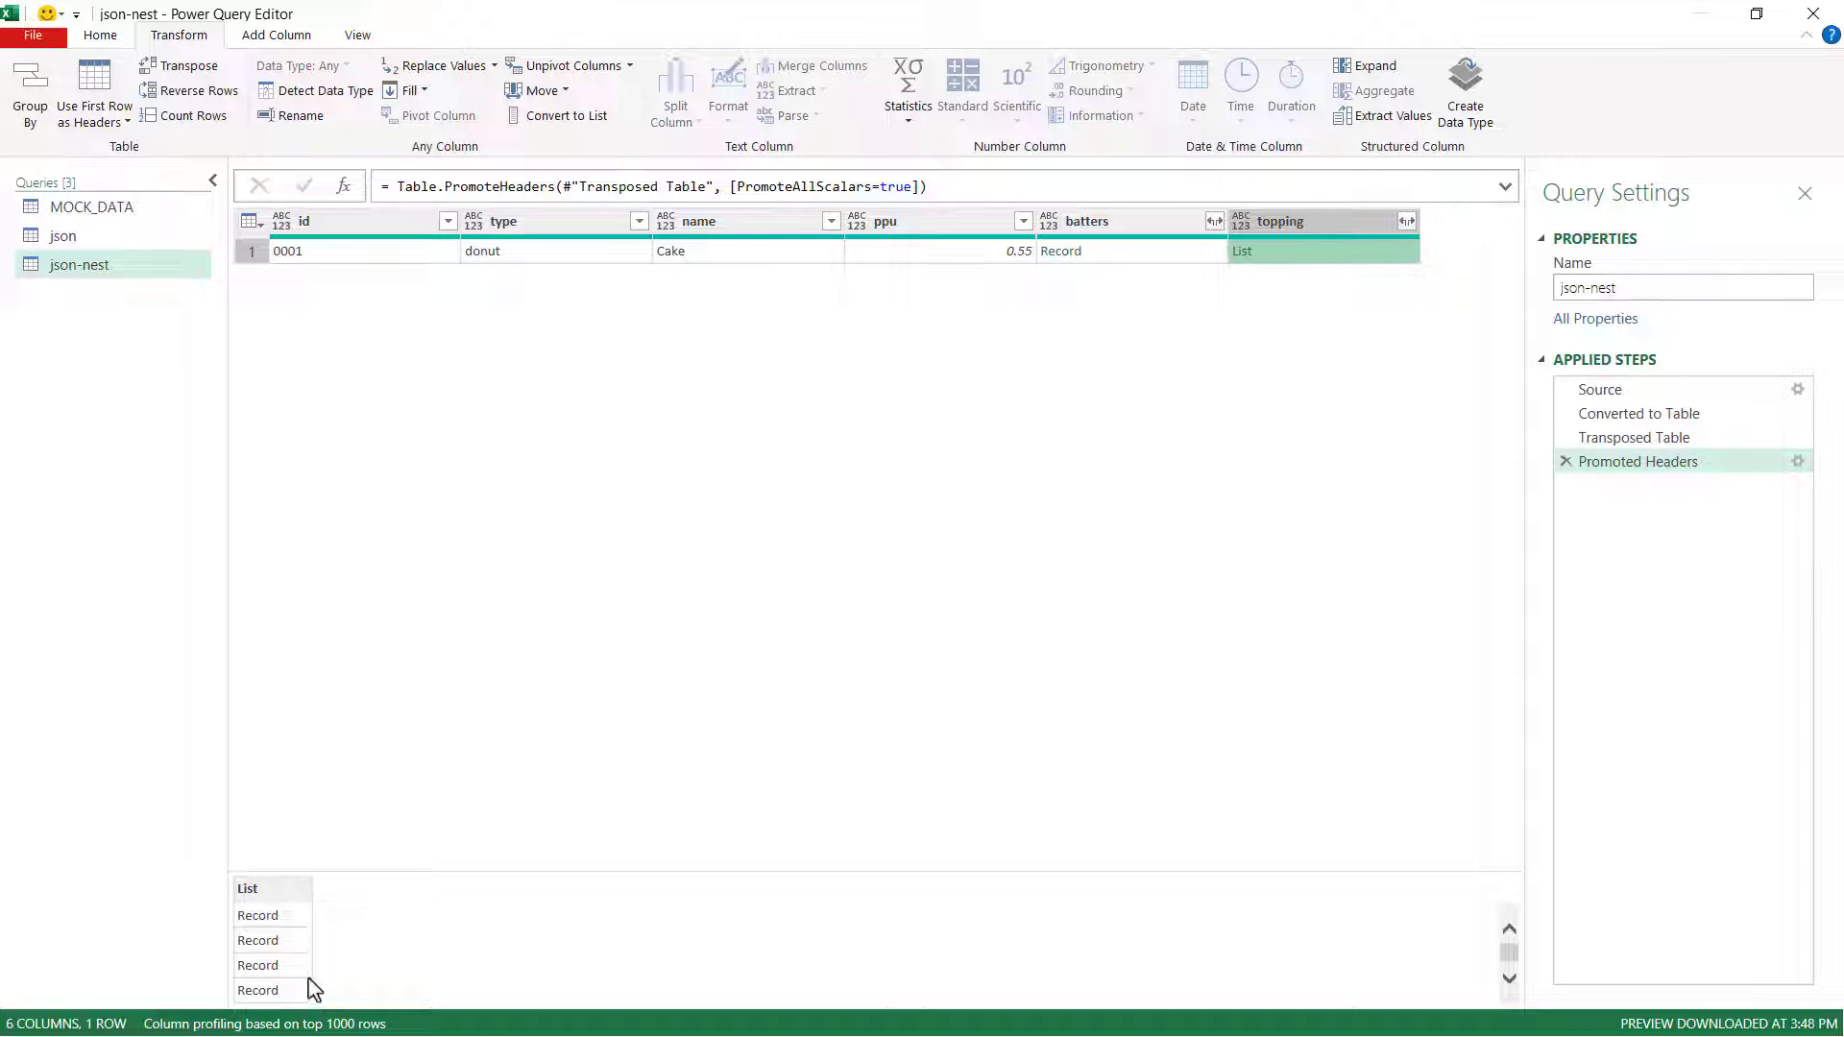
left_click(1406, 221)
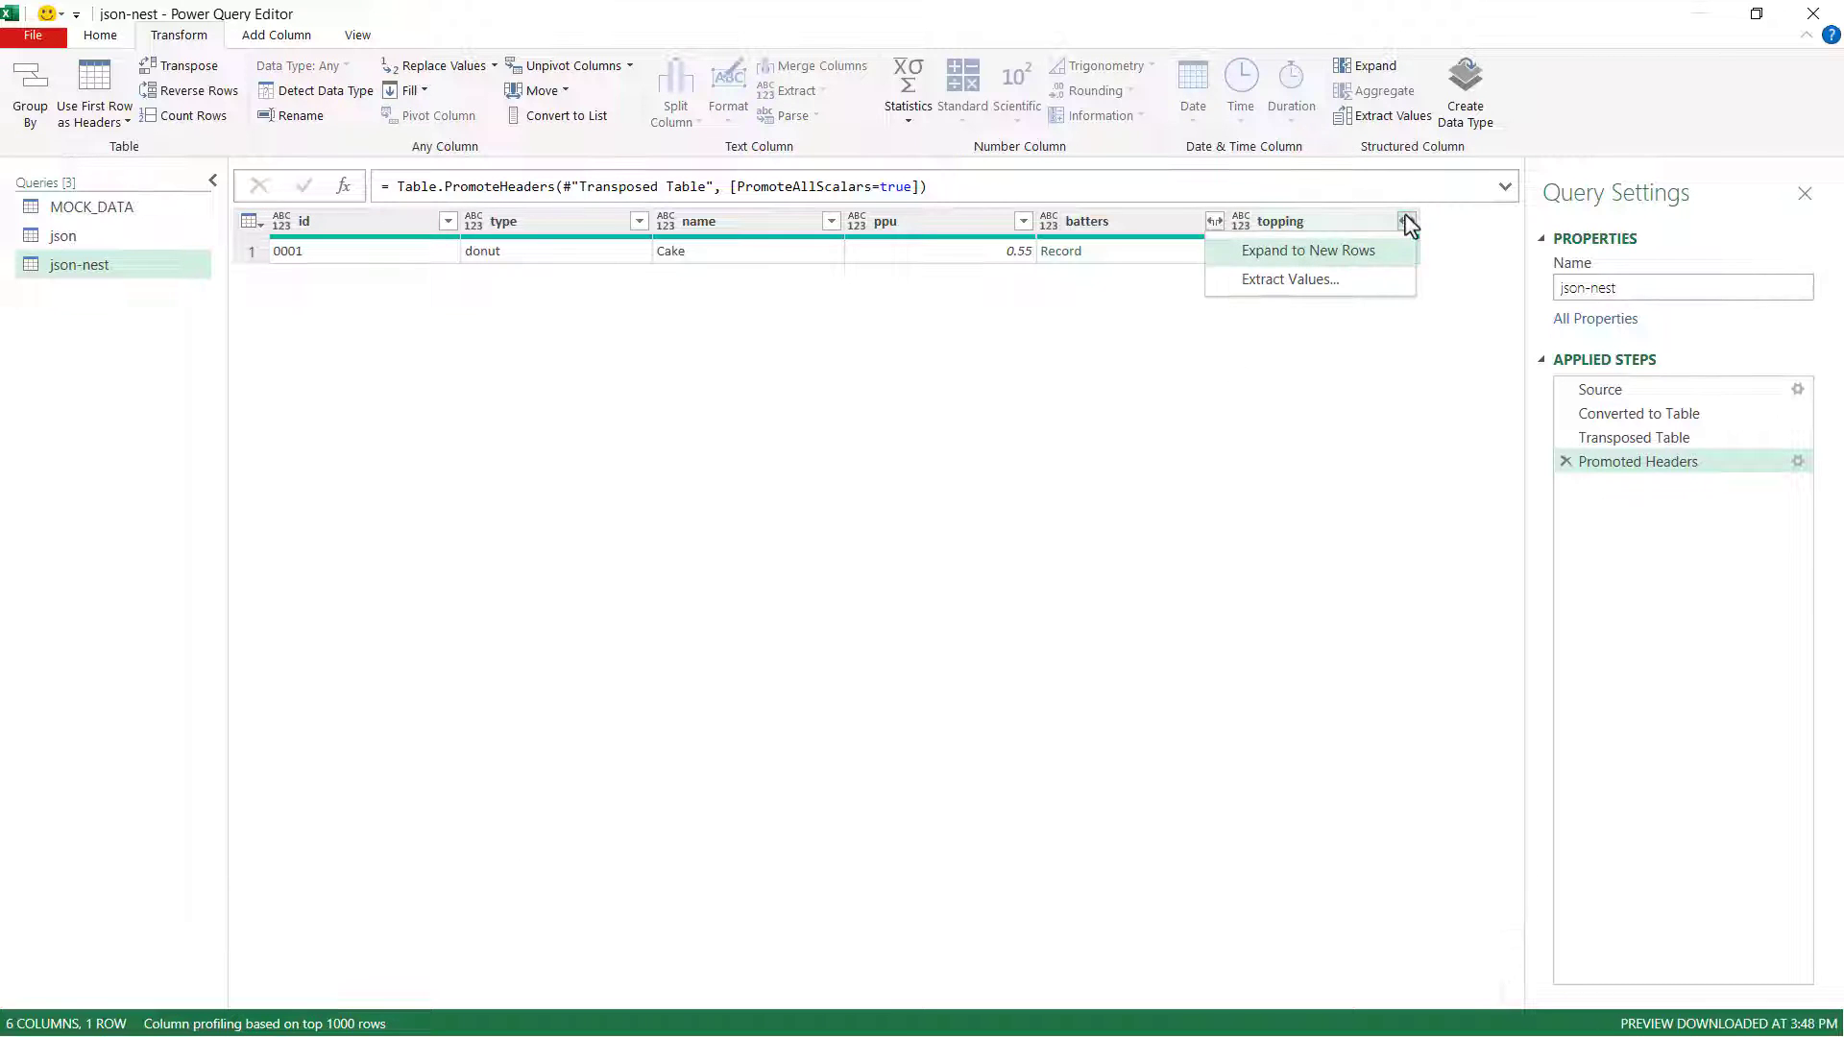
left_click(1329, 251)
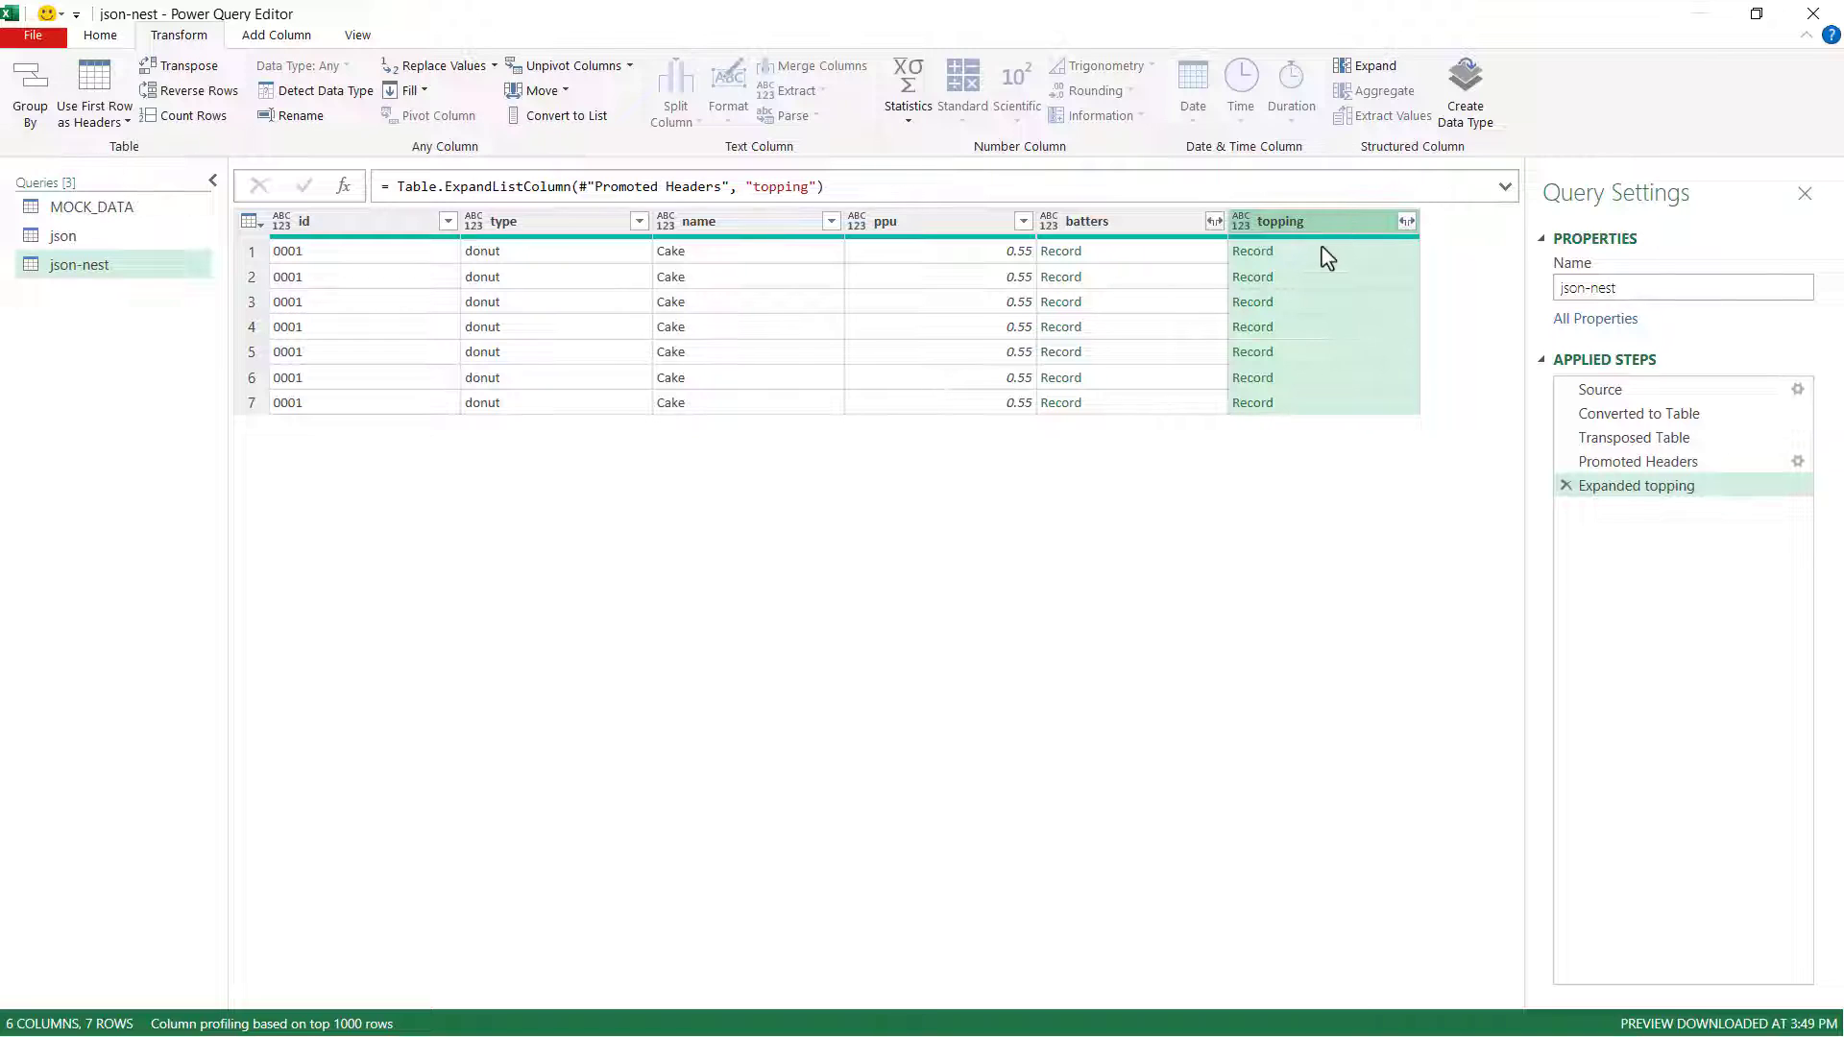
- Expand the batters records into the batter field, using the original column name as prefix
left_click(1176, 257)
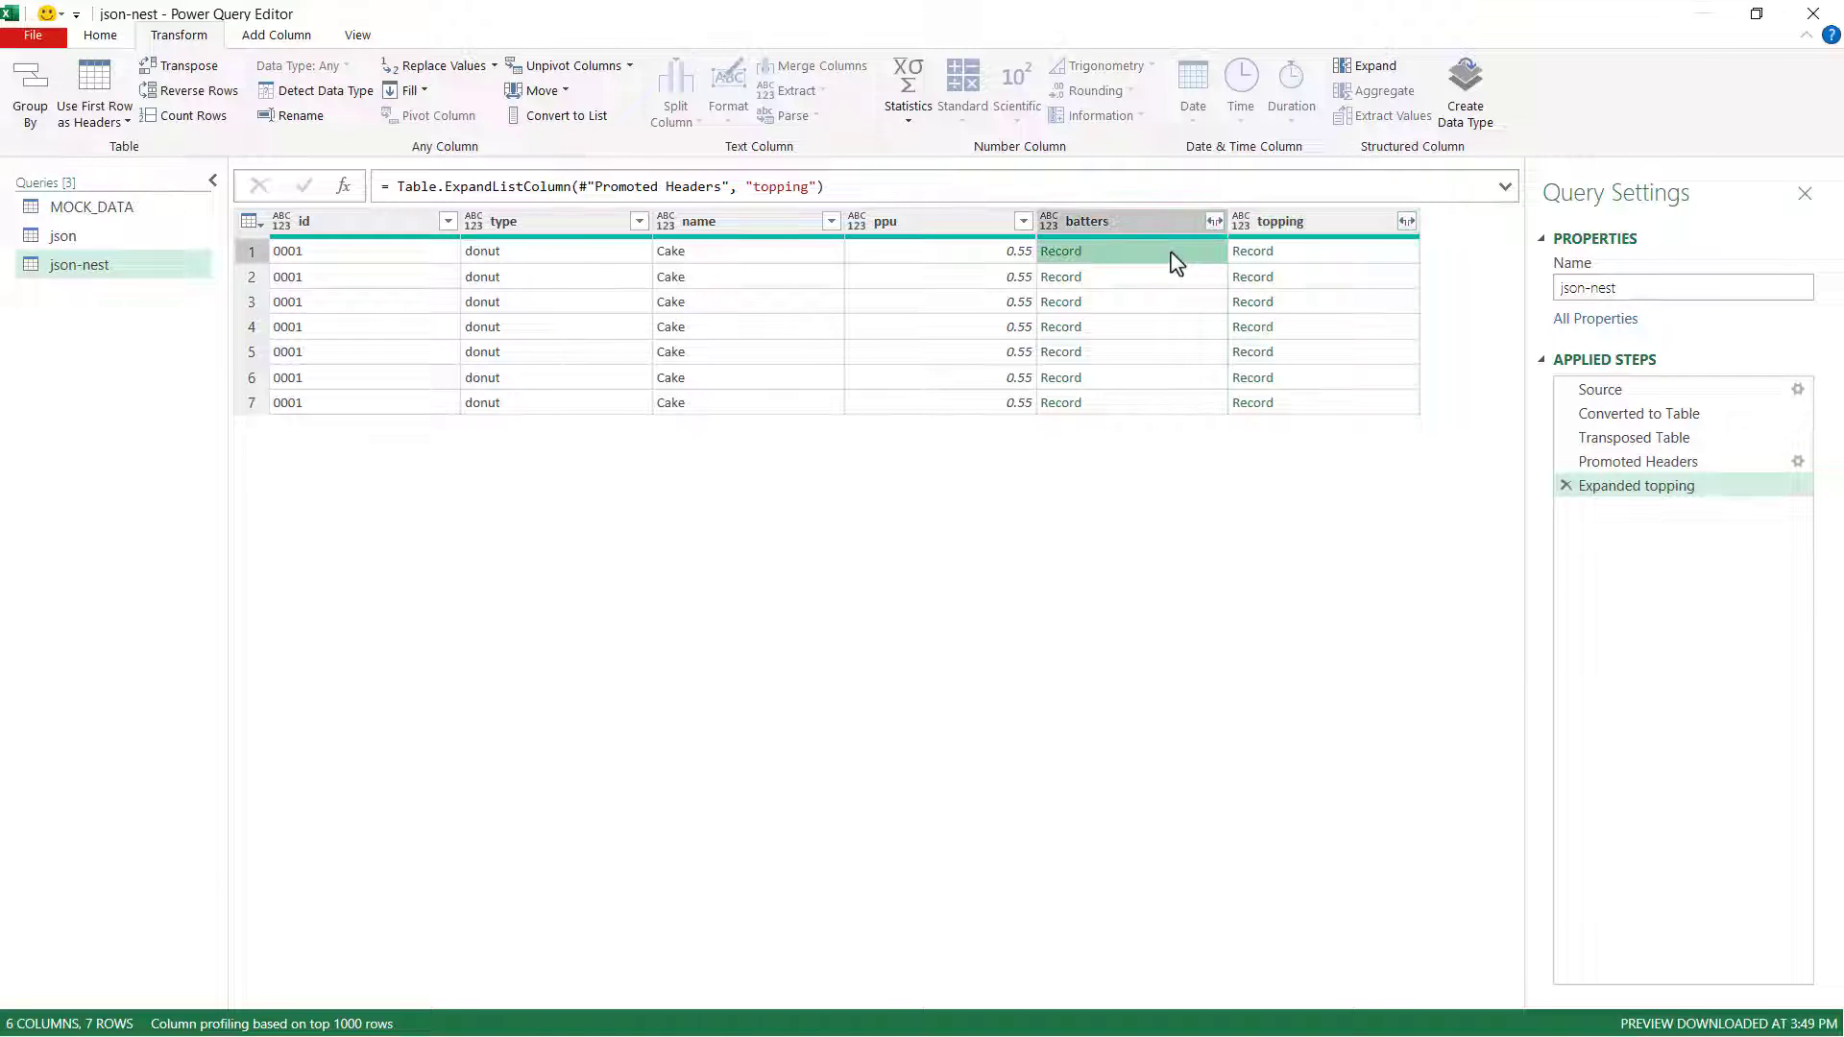
left_click(1214, 221)
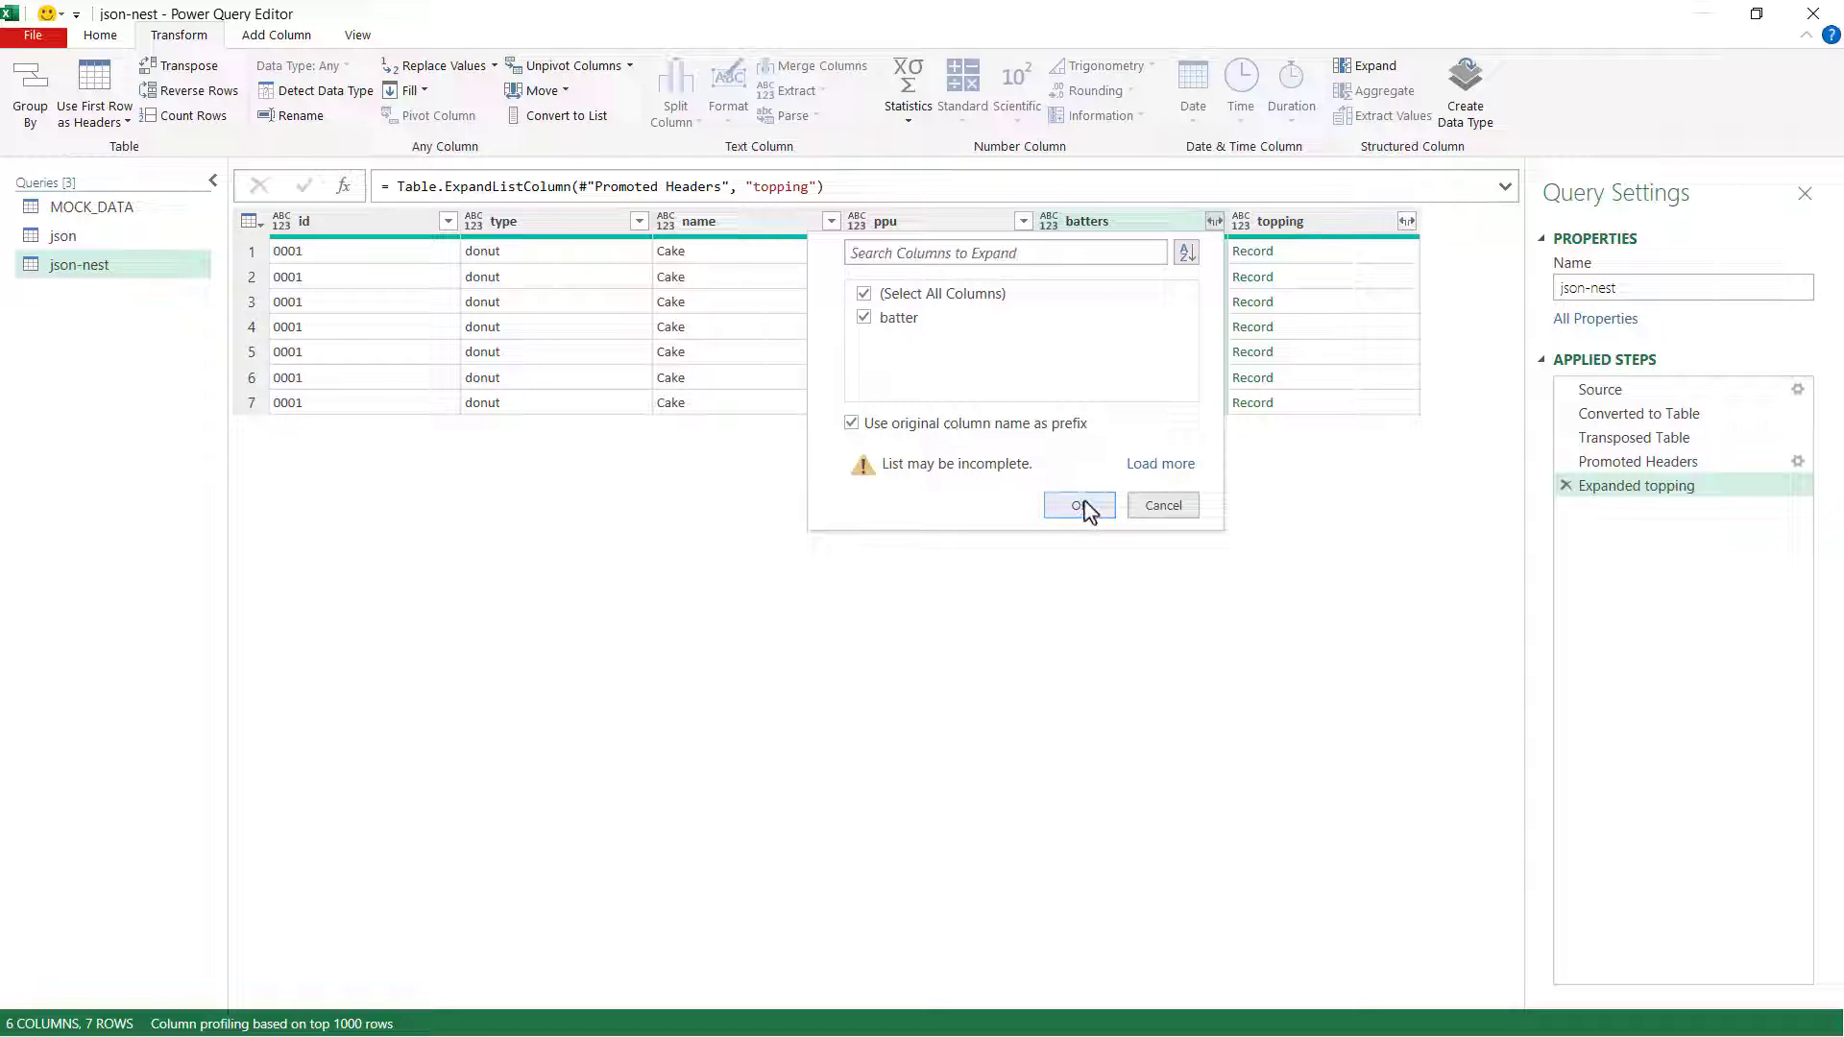
left_click(1082, 509)
- Expand the batters.batter lists to new rows and their records into prefixed id and type columns
left_click(1215, 222)
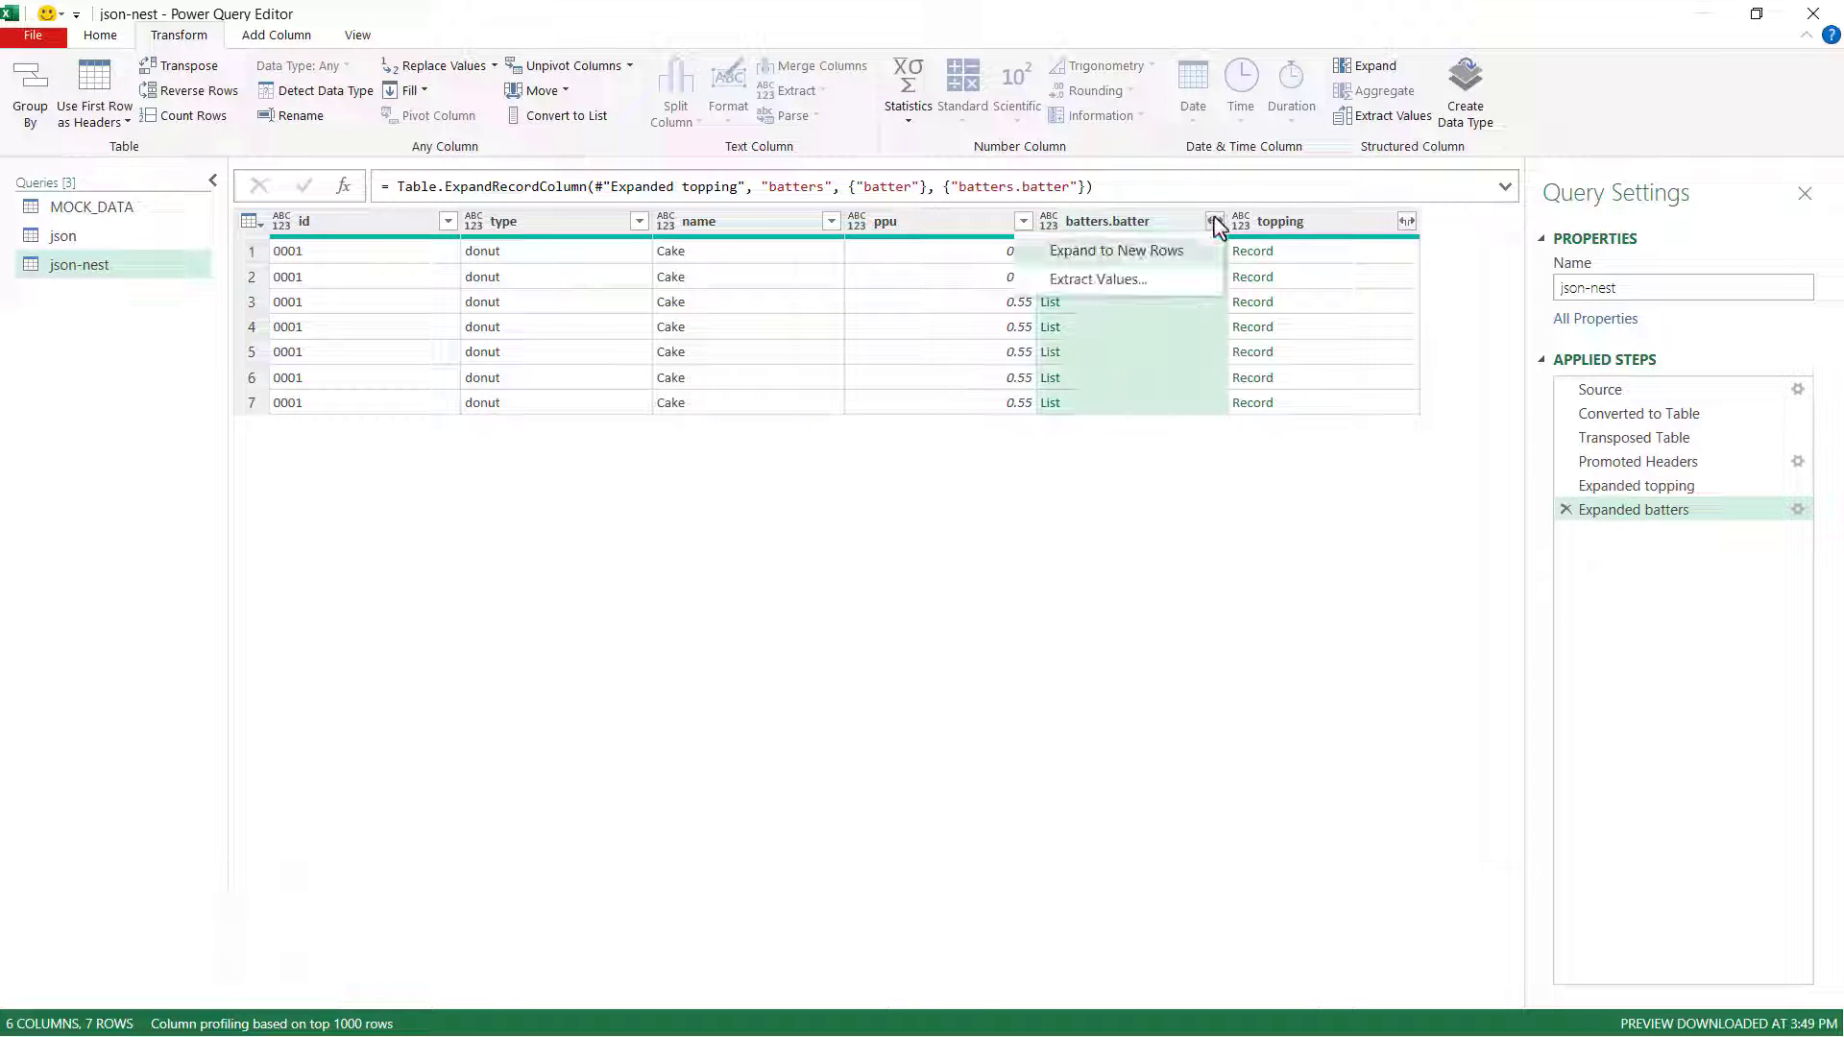
left_click(1185, 251)
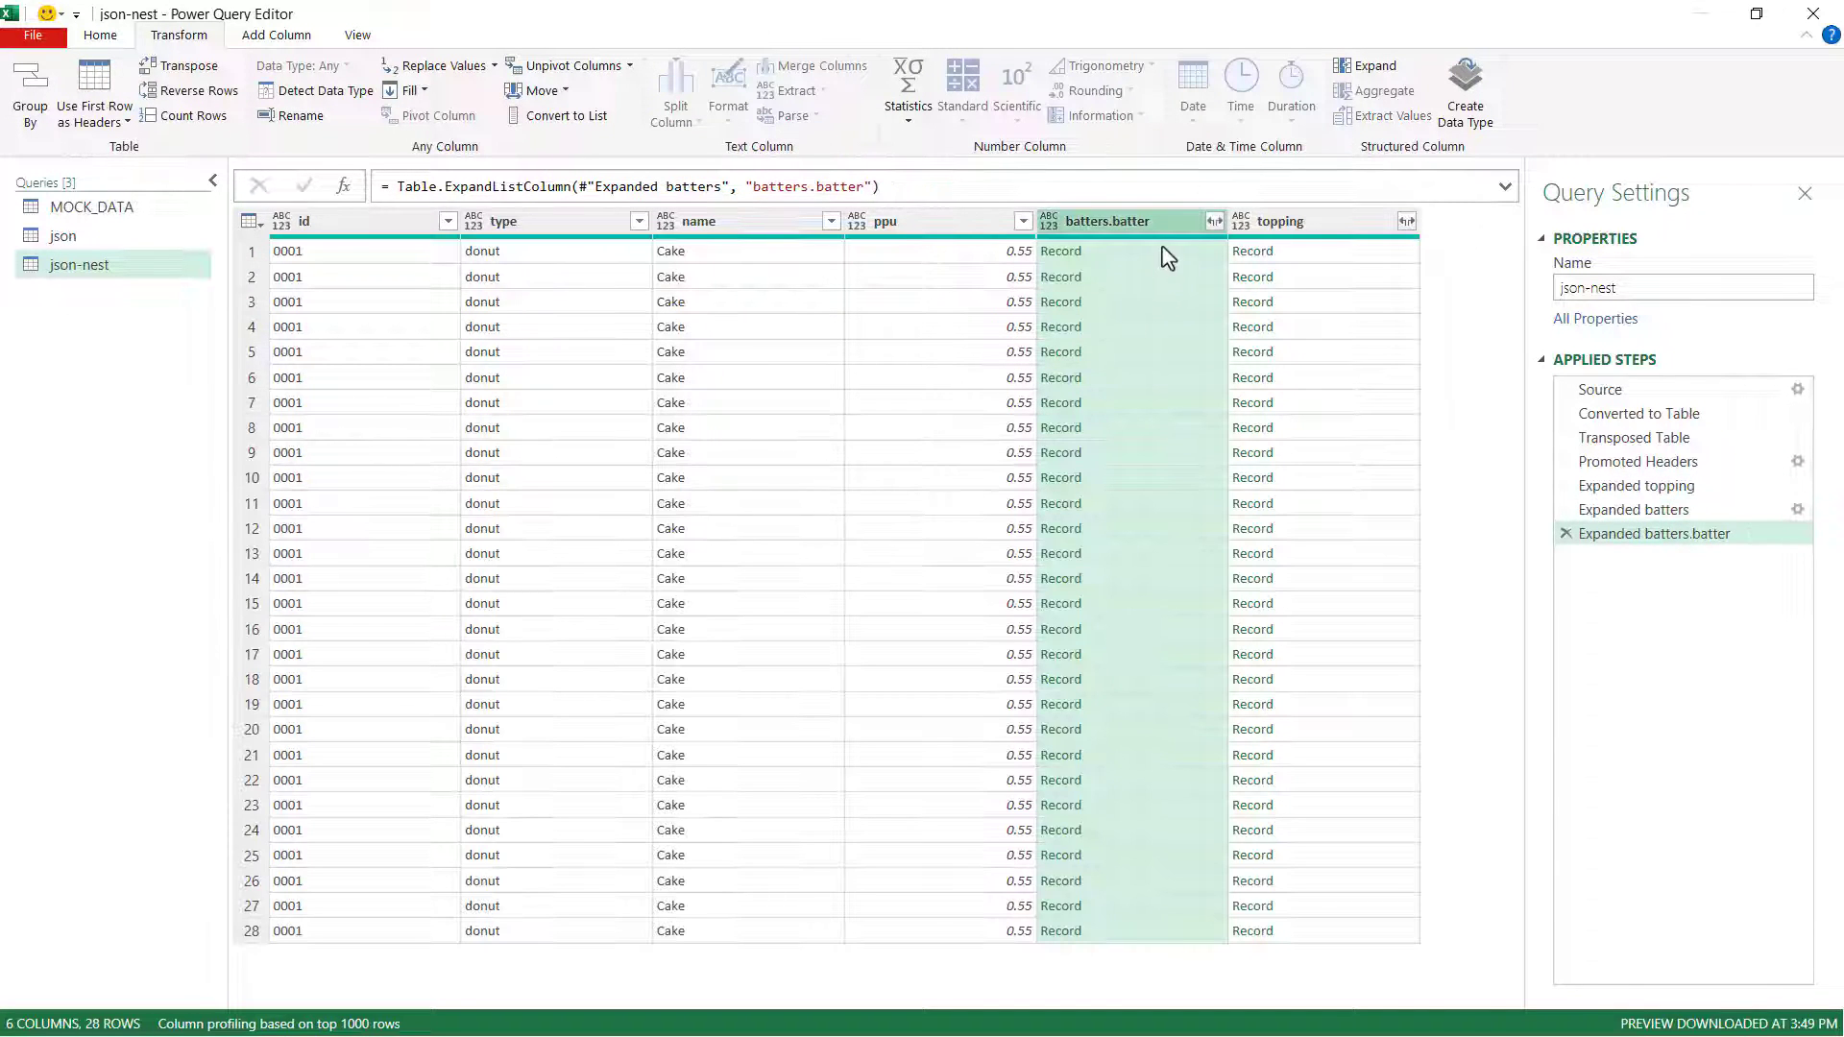
left_click(1215, 222)
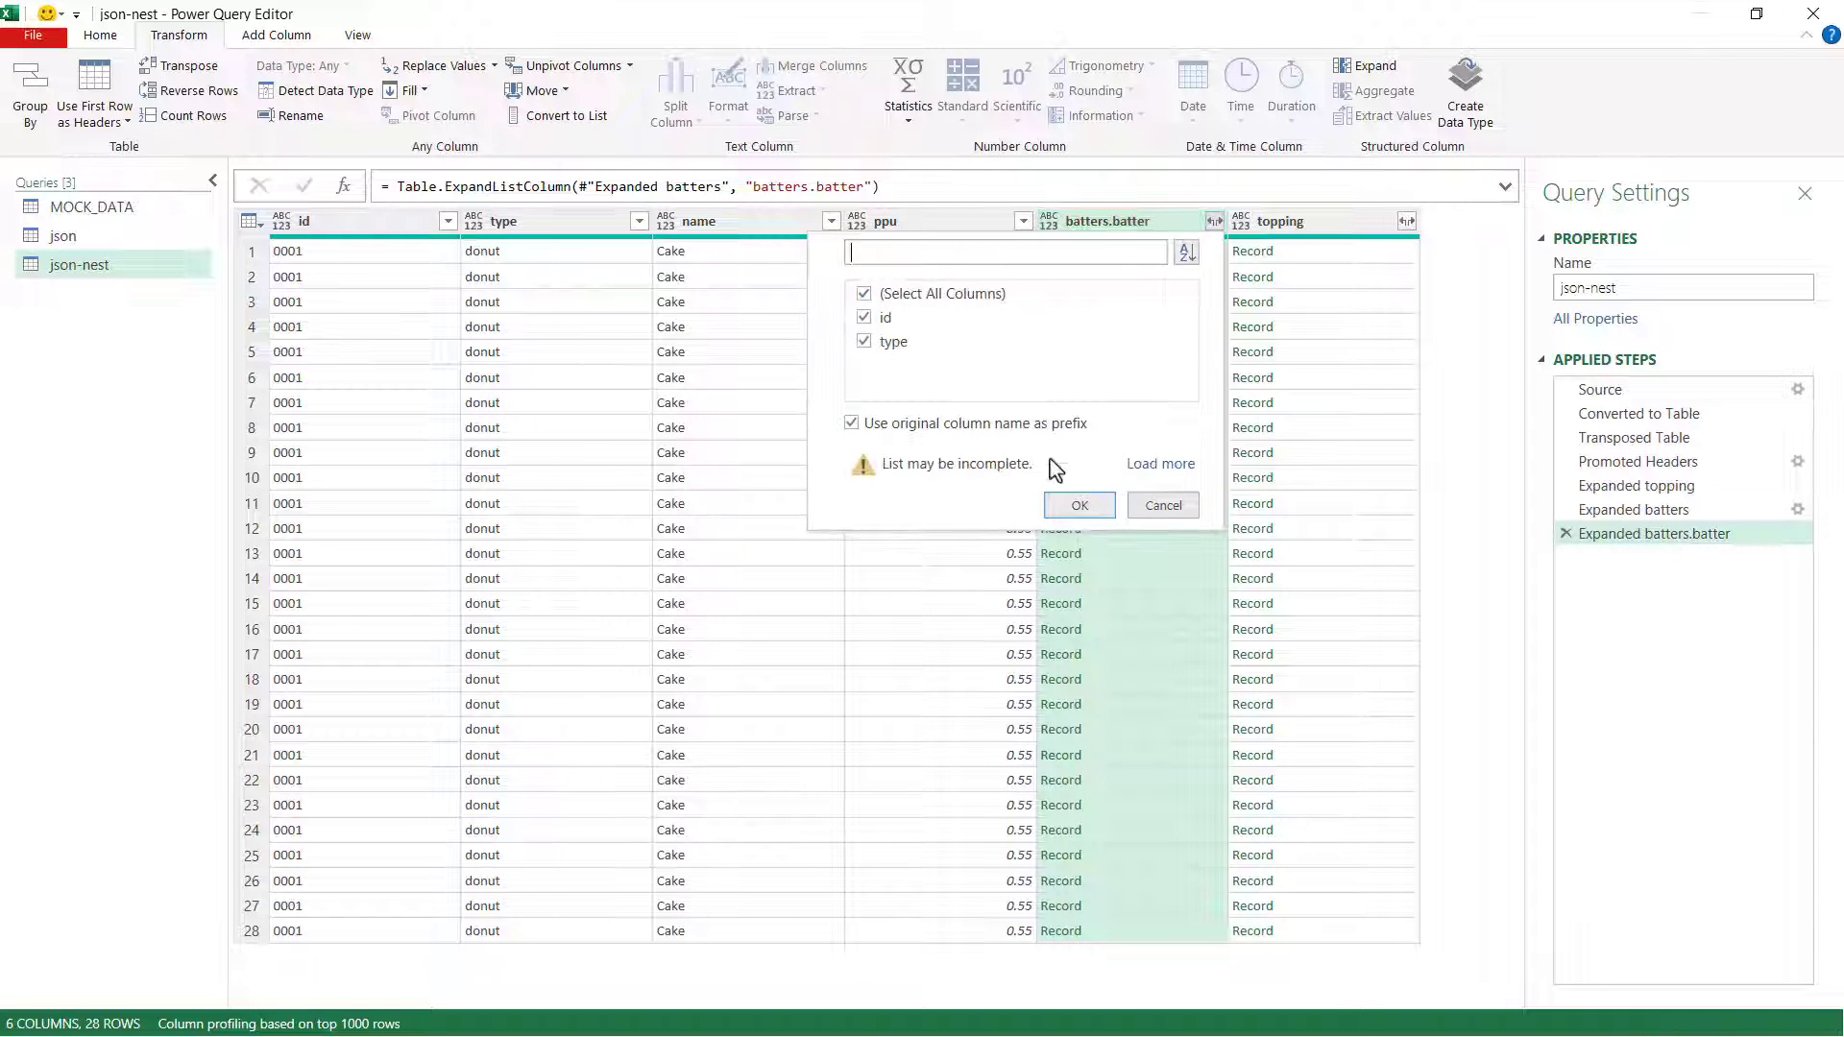
left_click(1075, 506)
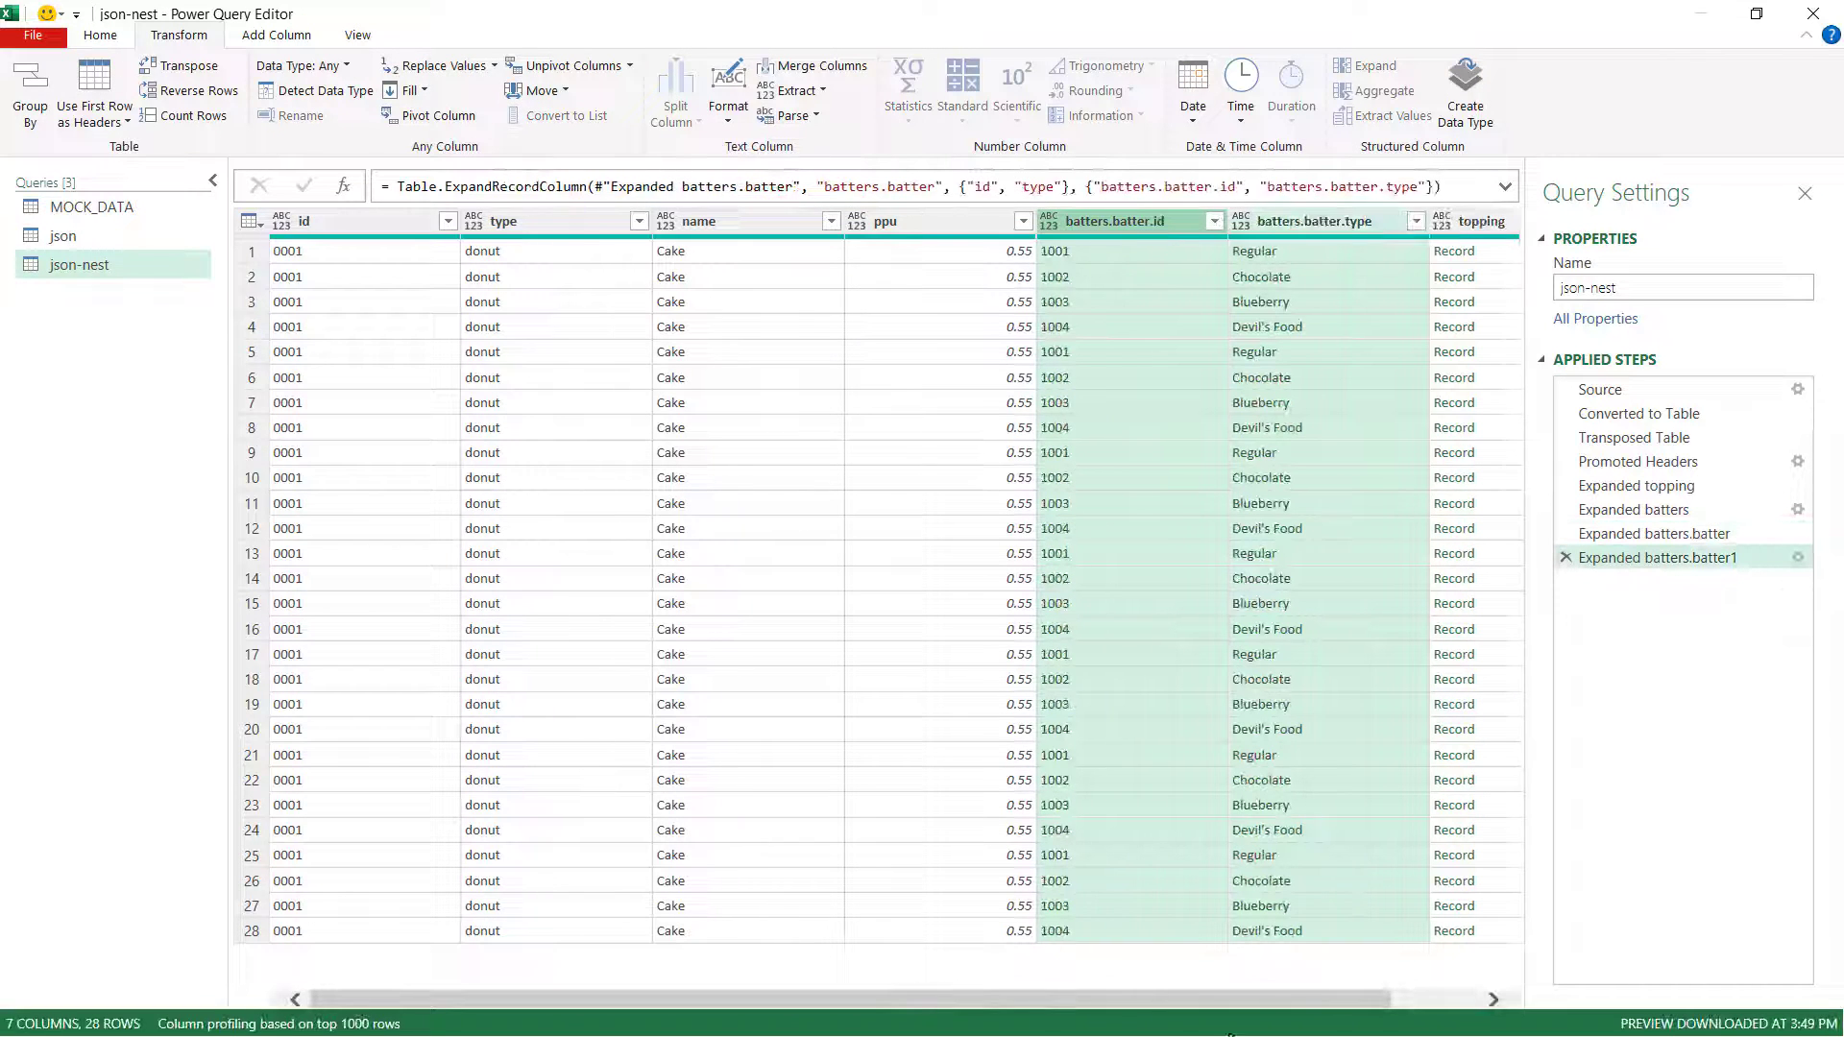
- Preview a topping record and expand the topping column into id and type with the original column name as prefix
left_click(1491, 1000)
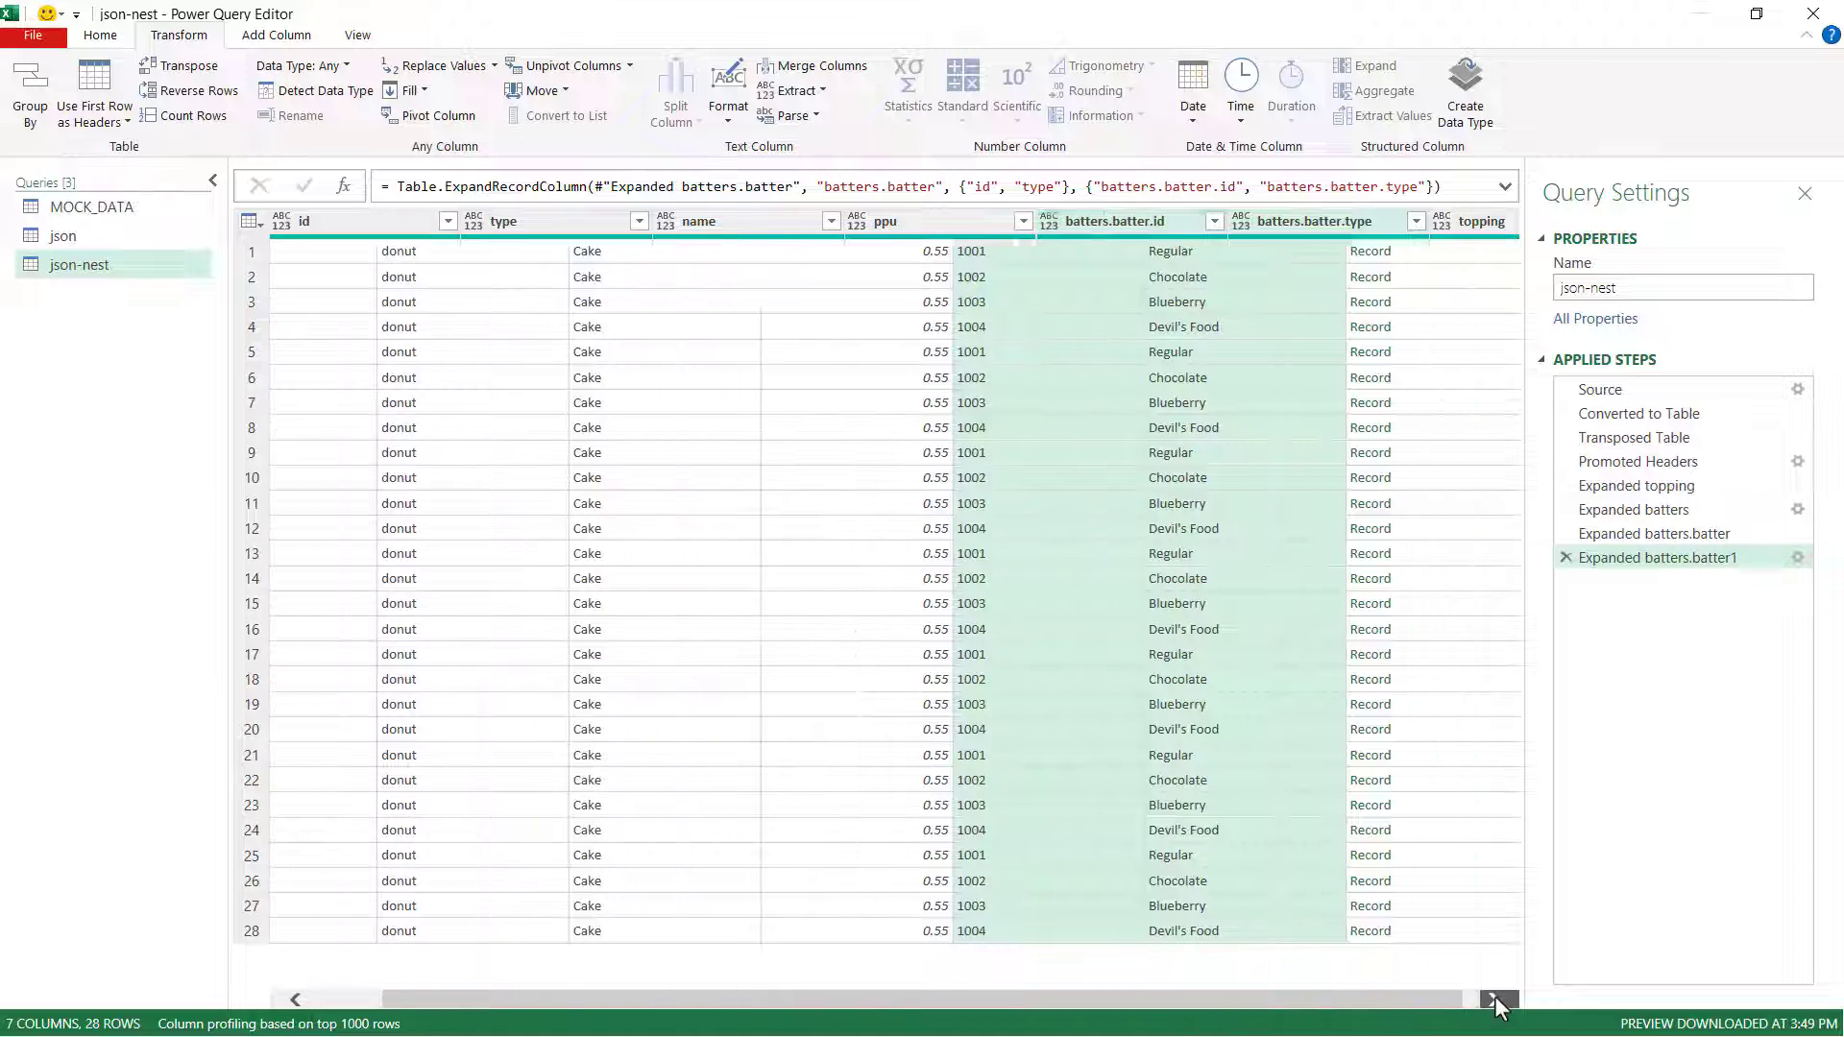
left_click(1404, 256)
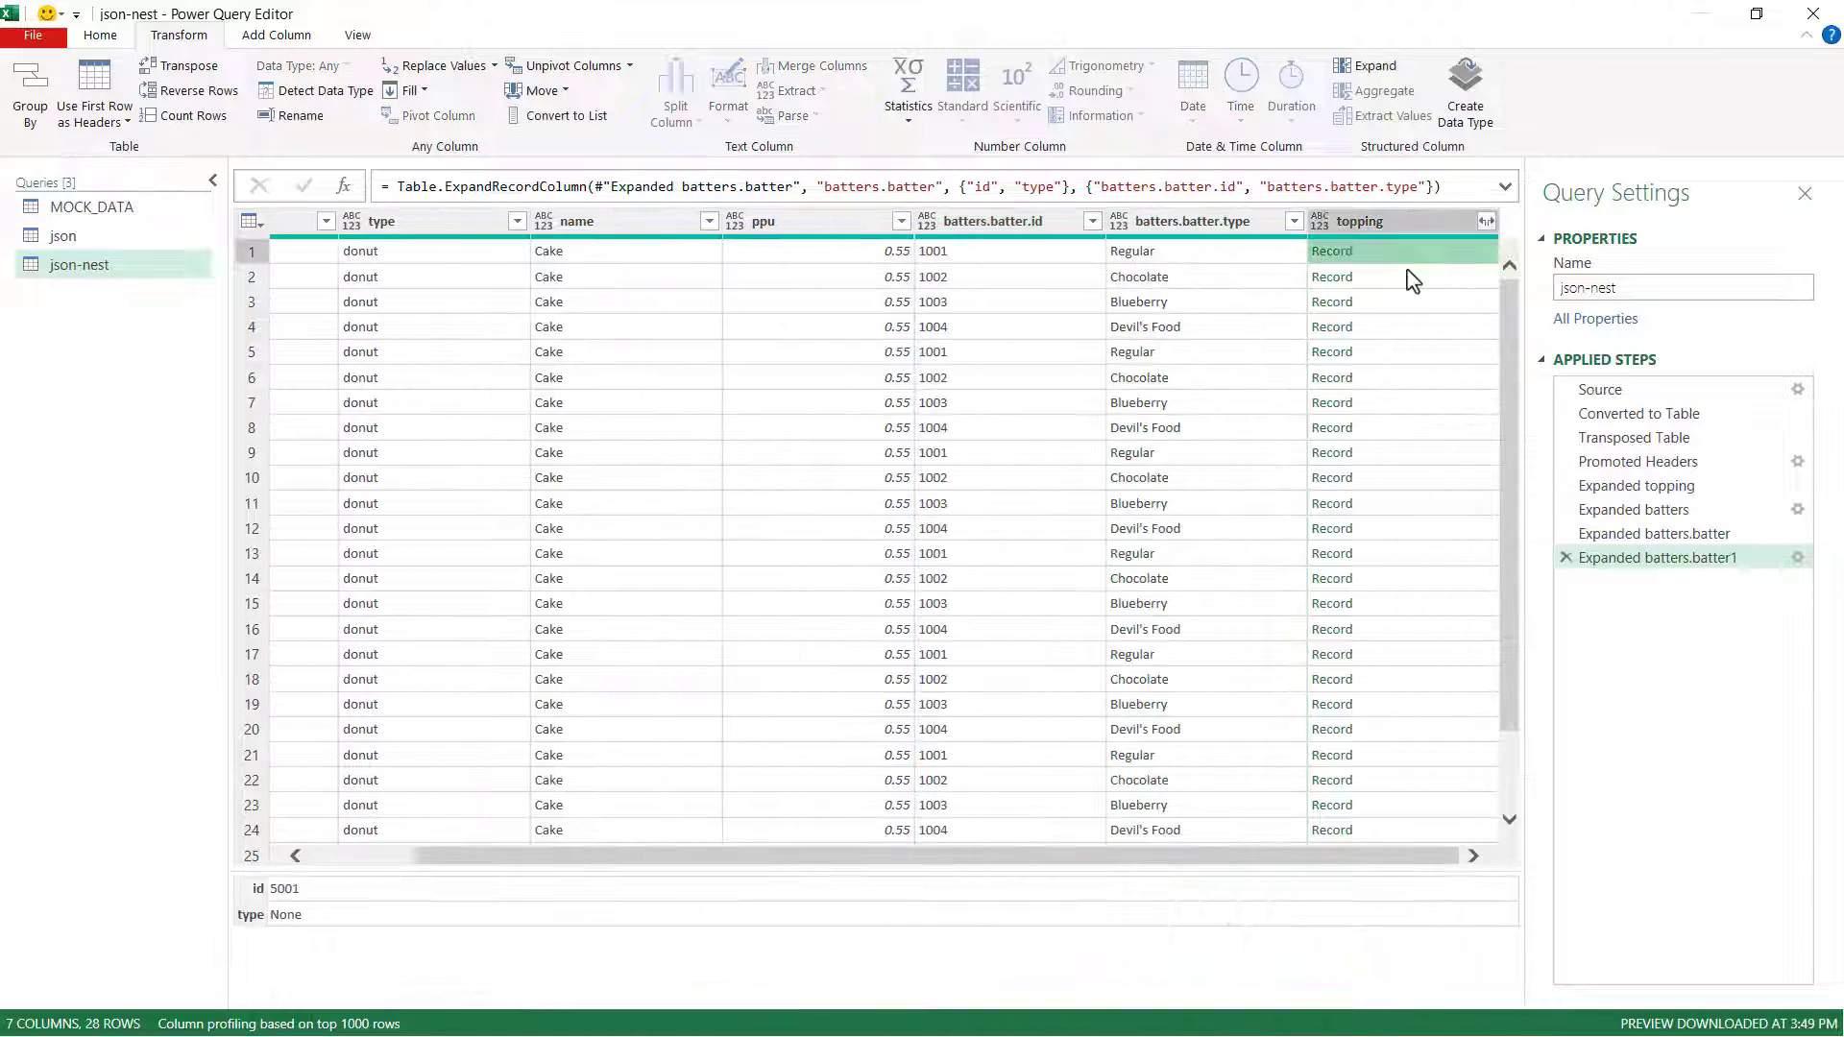
left_click(1485, 220)
left_click(1349, 506)
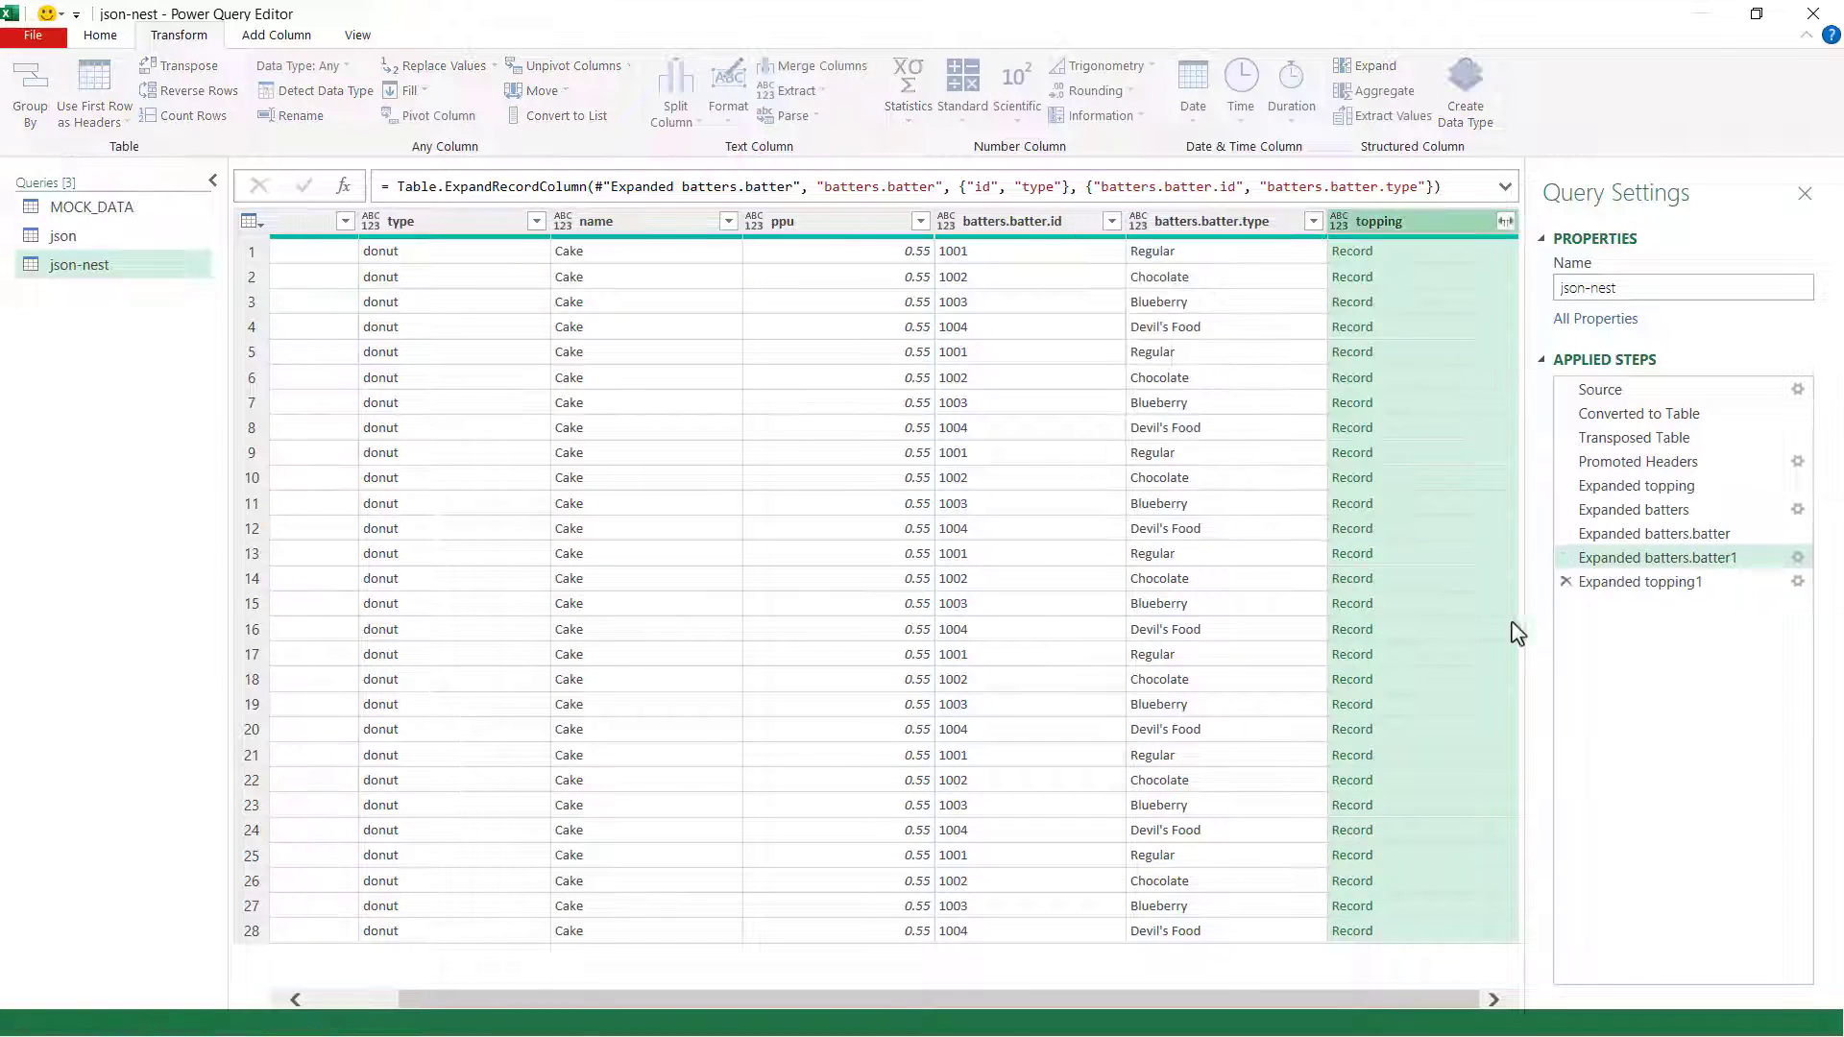
left_click_drag(1310, 998, 1481, 1003)
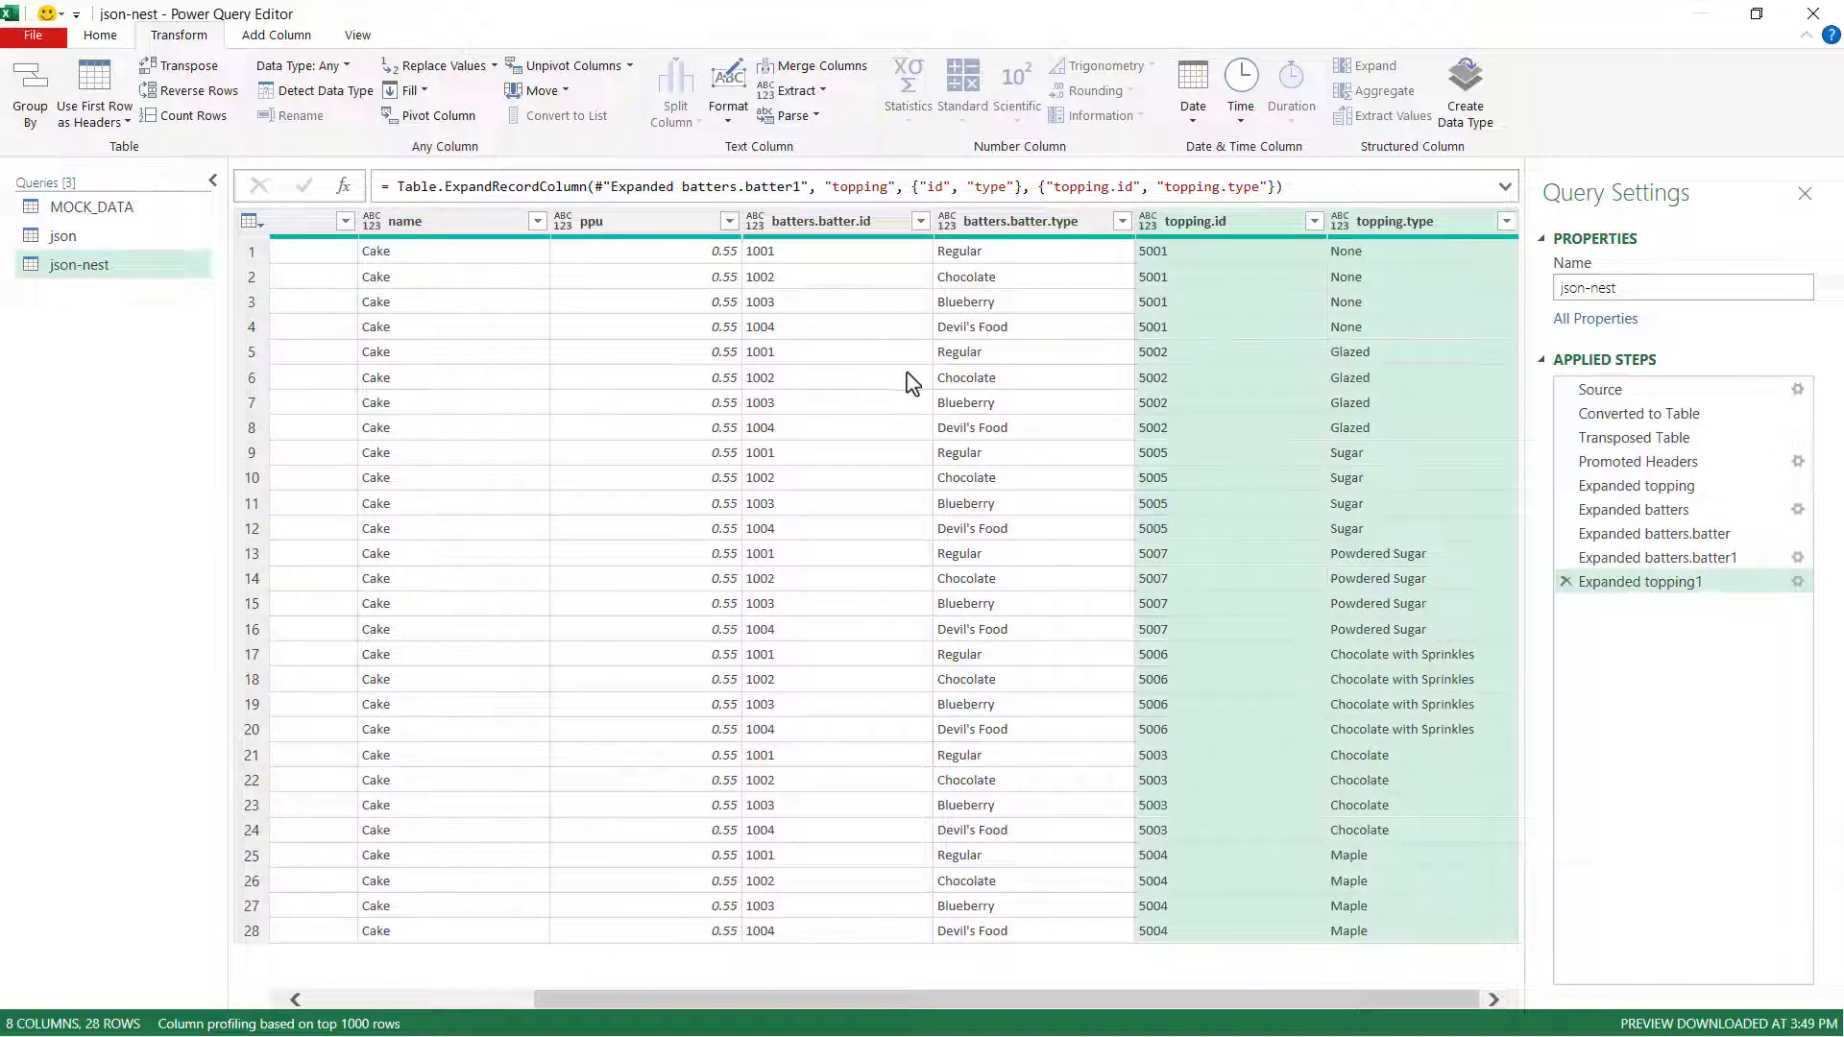
- Sort the rows ascending by batters.batter.id and, within that, ascending by topping.id
left_click(920, 222)
left_click(803, 255)
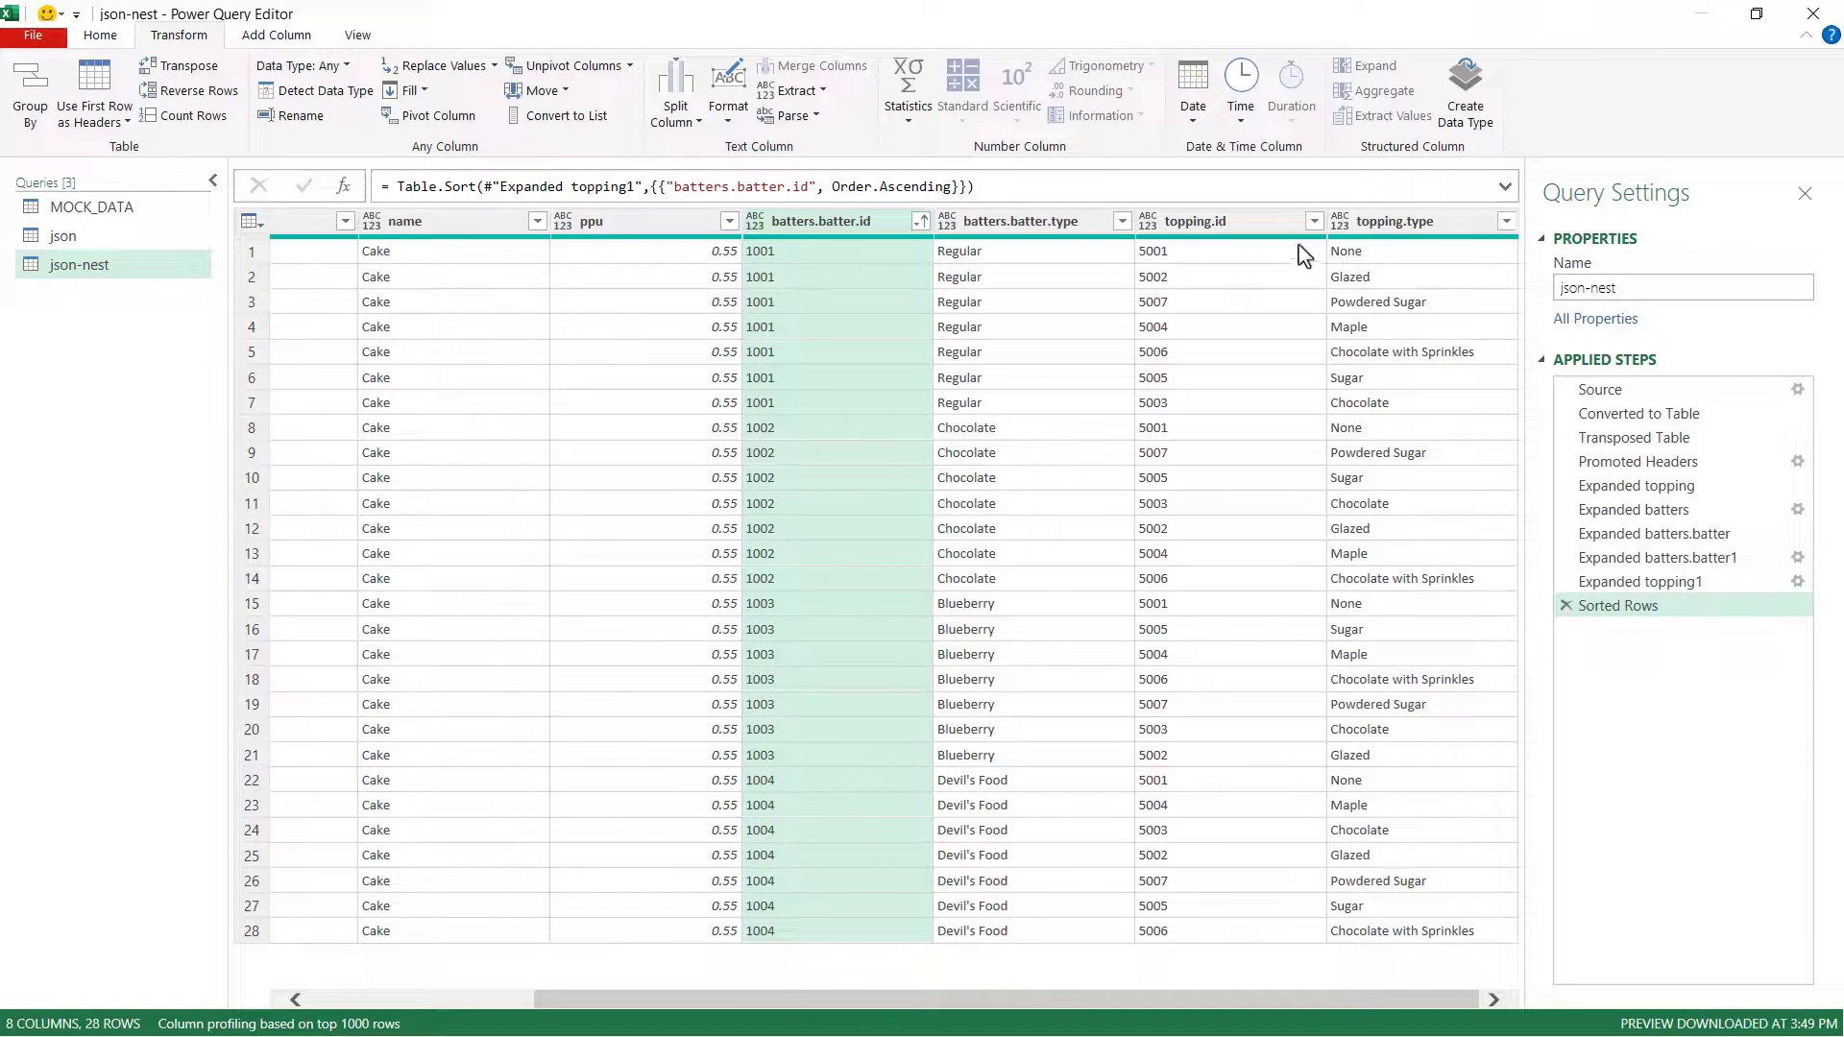
left_click(1313, 221)
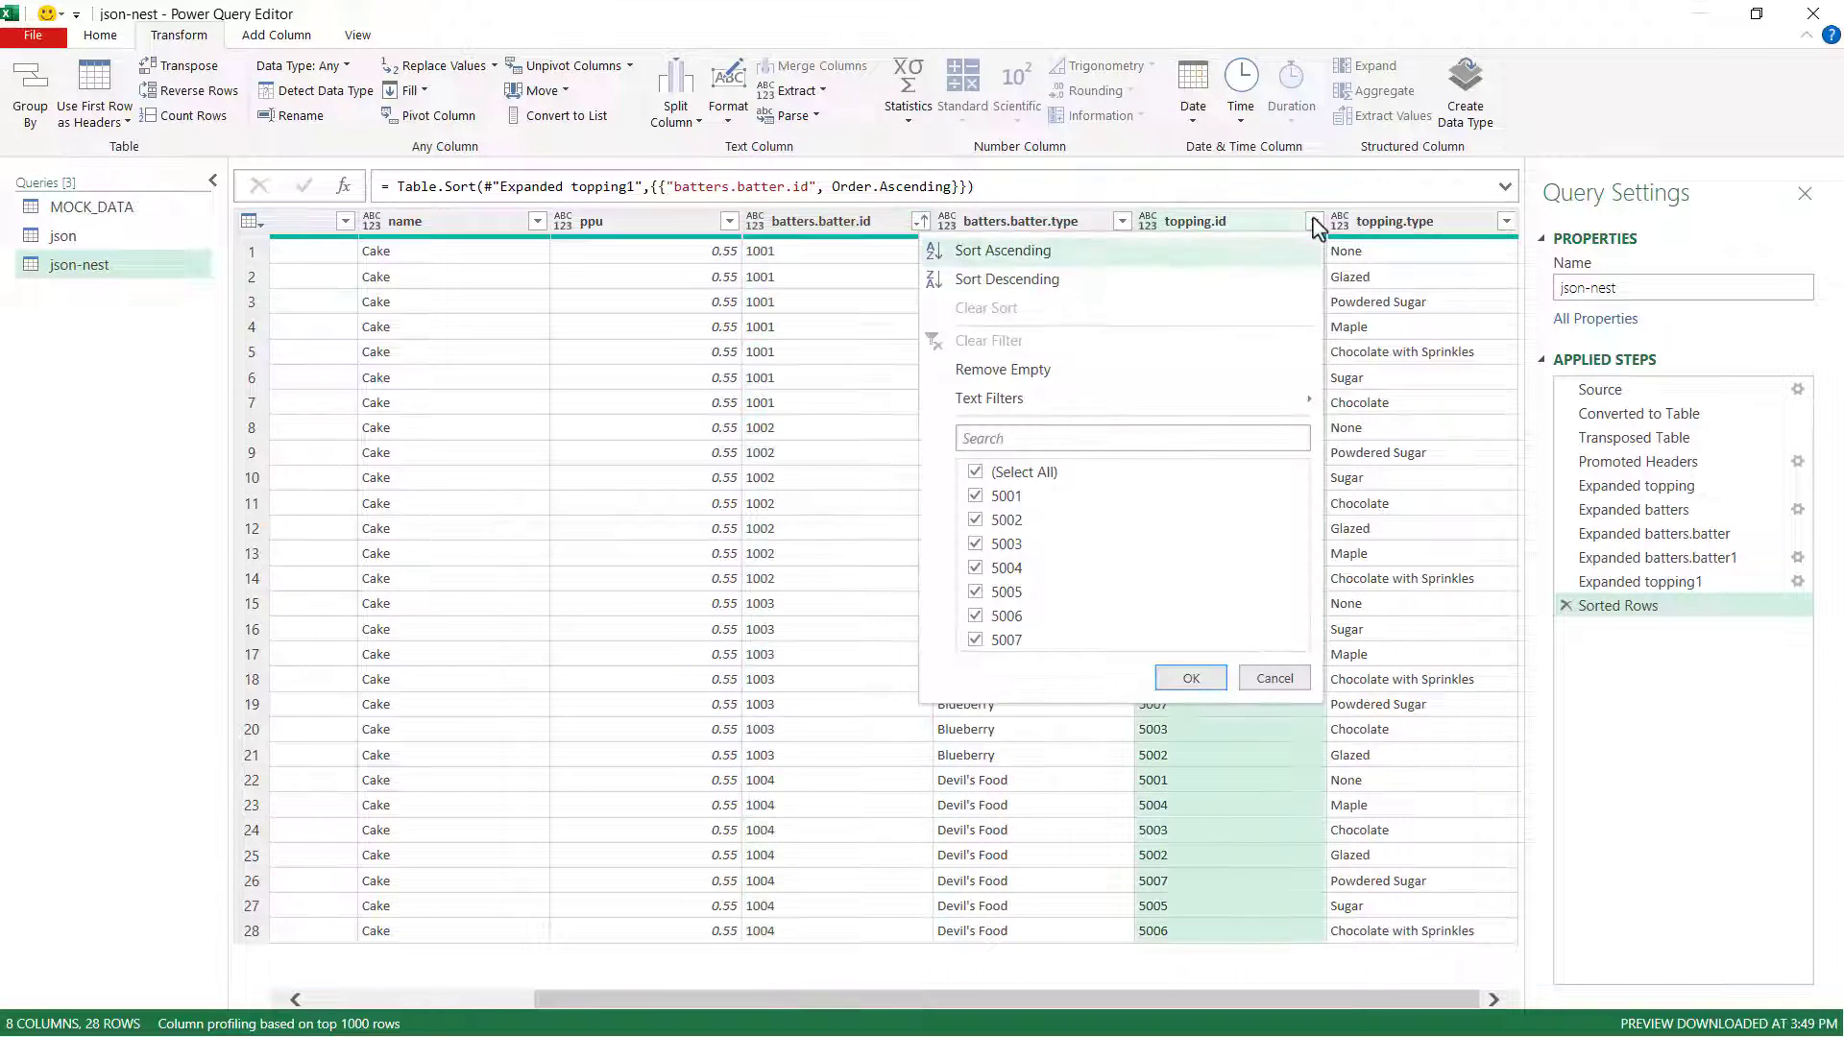
left_click(1020, 252)
- Examine the topping types paired with the Regular and Chocolate batter types
left_click(1004, 249)
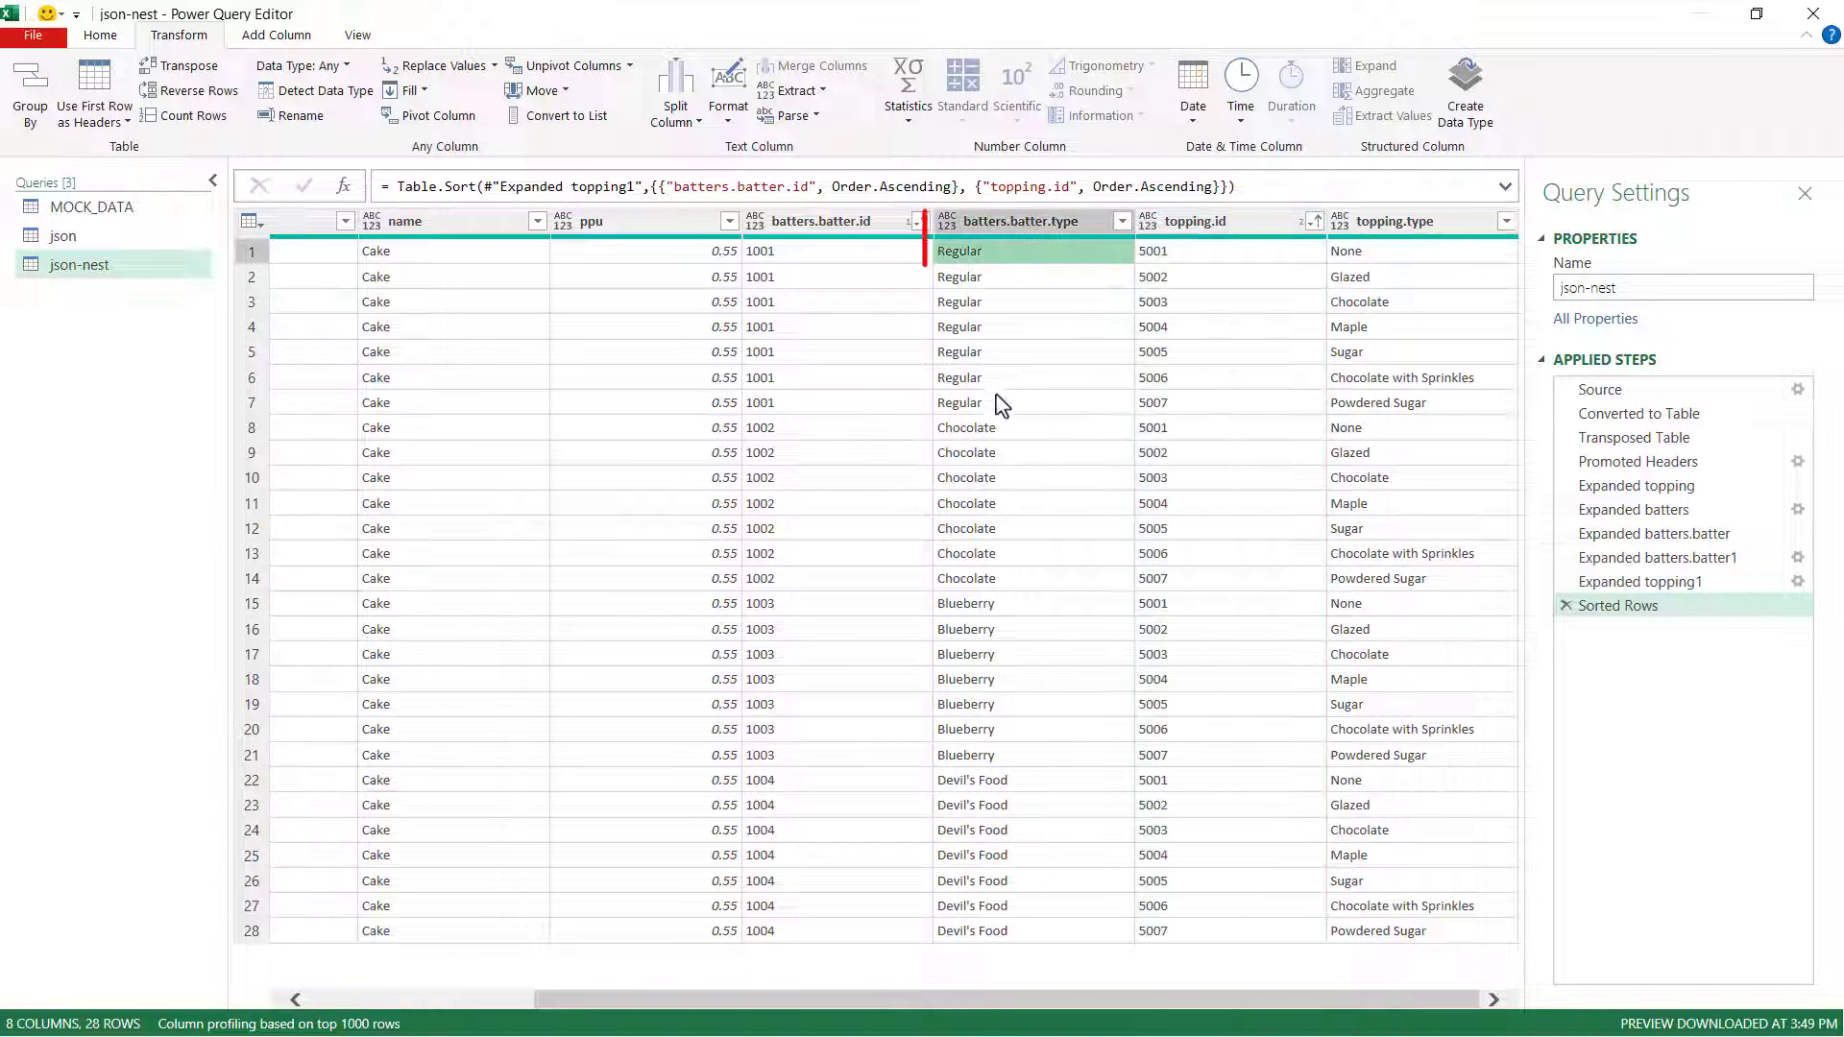
left_click(1419, 254)
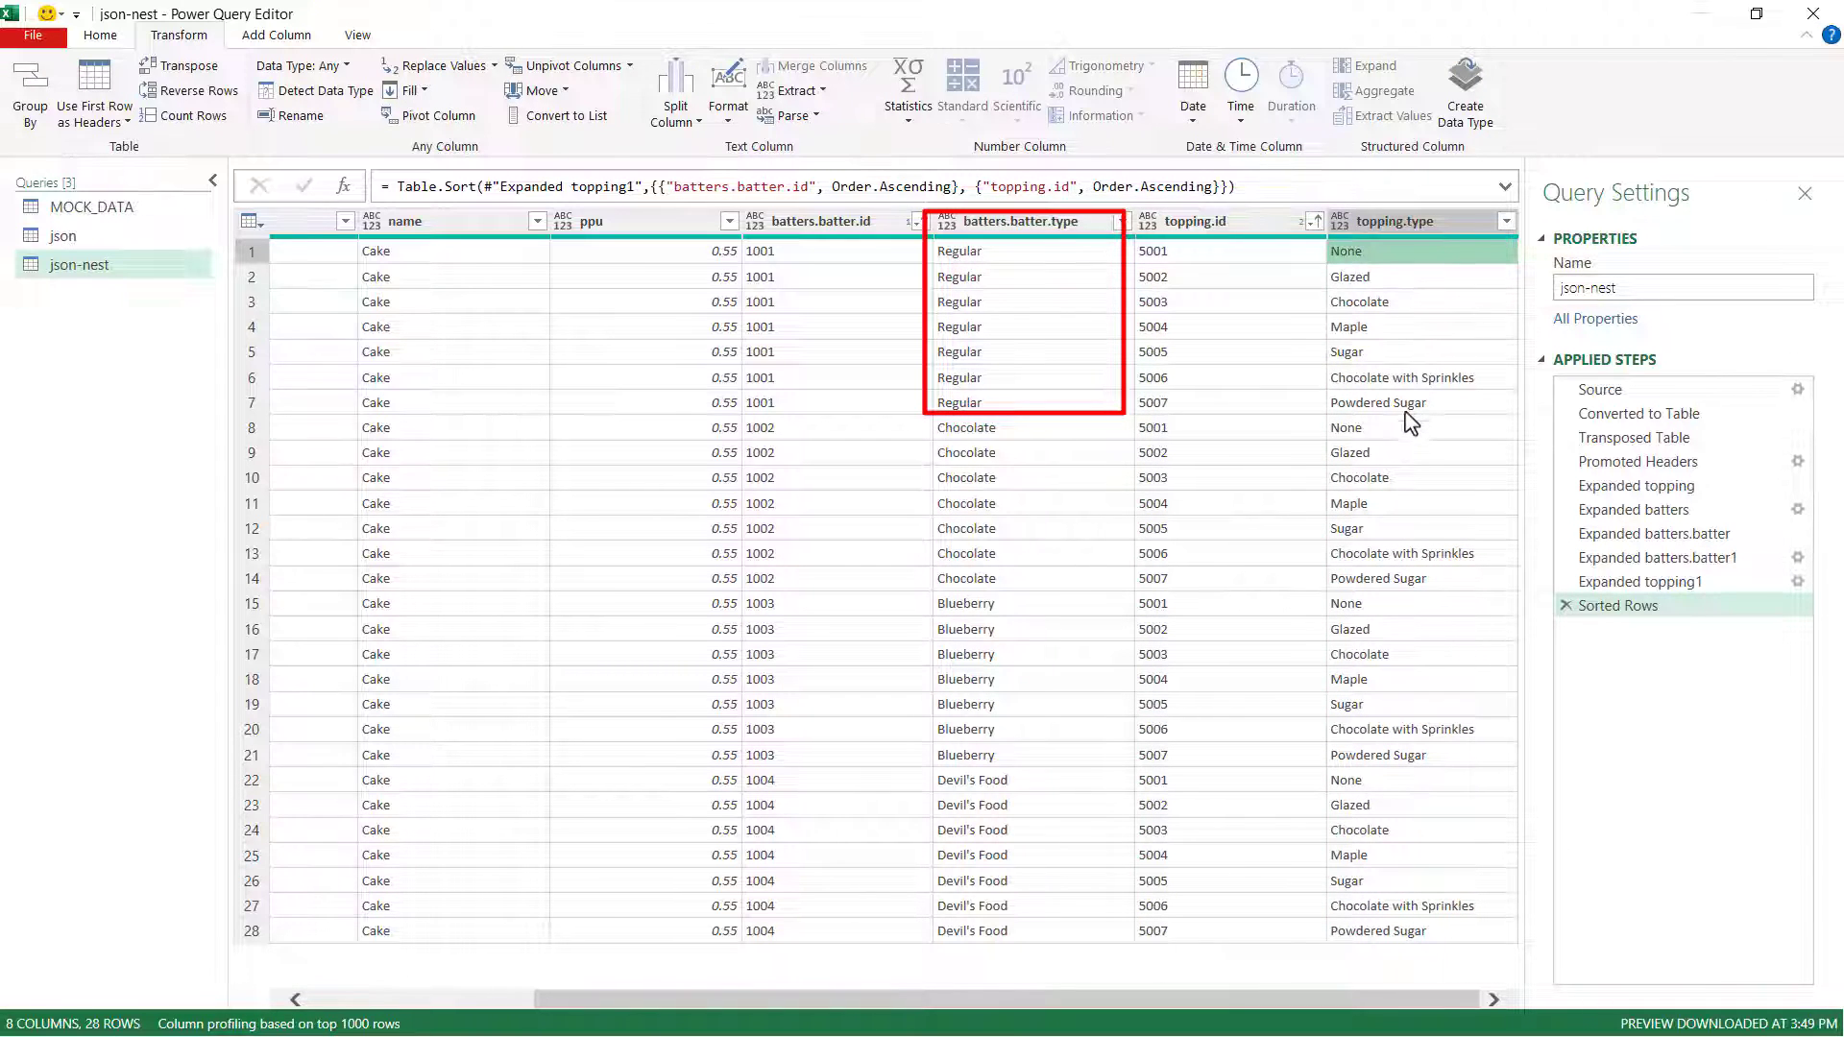
left_click(1019, 437)
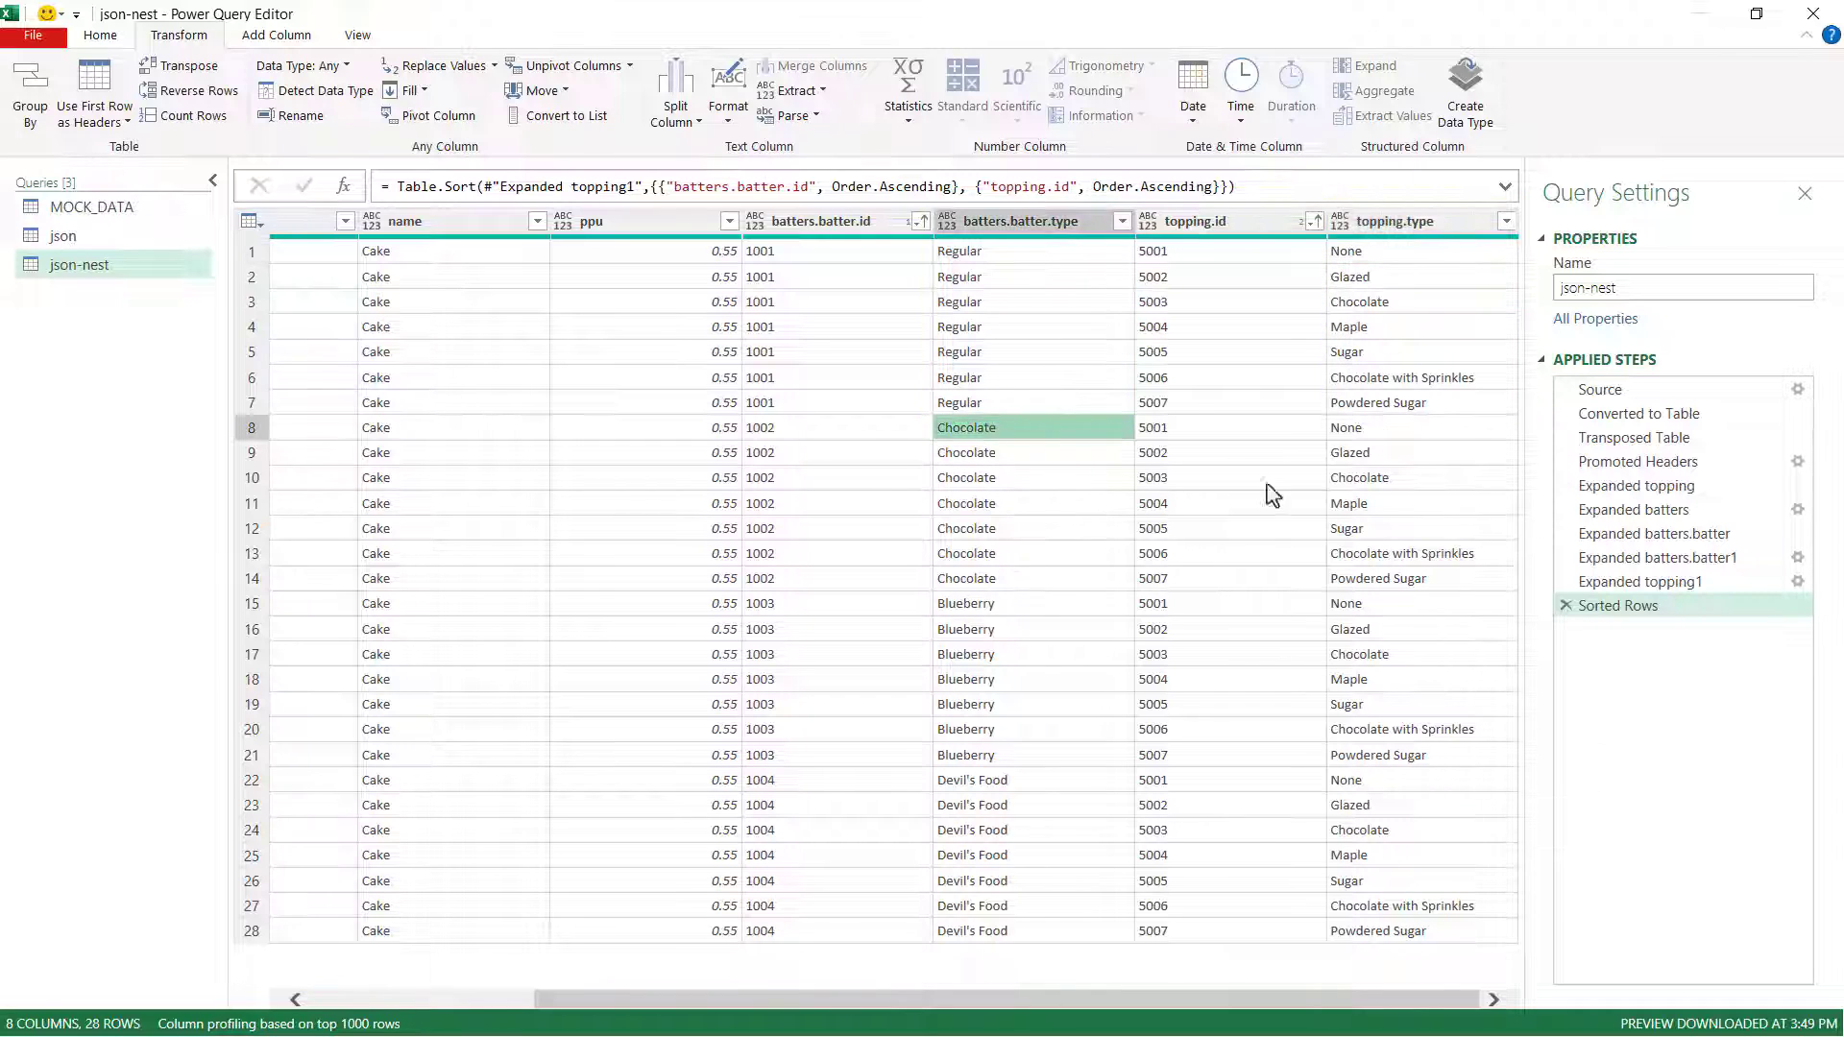
left_click(1416, 432)
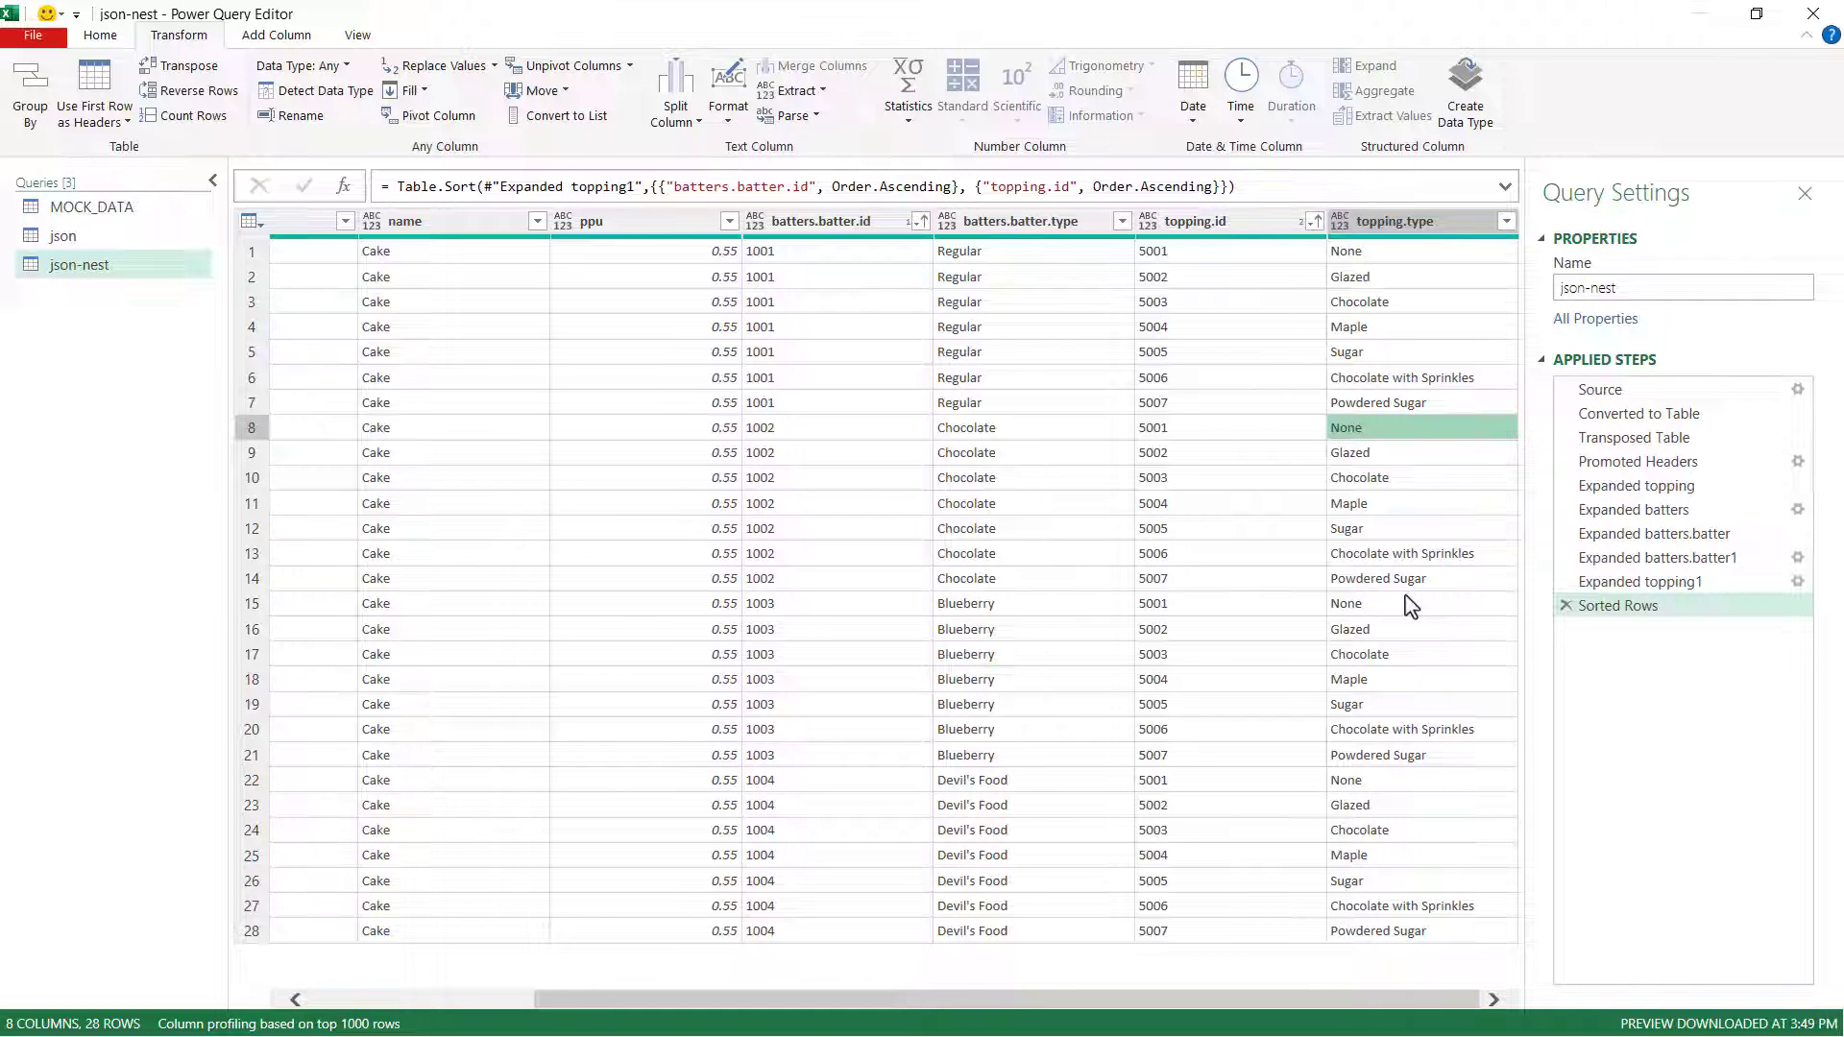
- Close the query editor and load the sorted json-nest query into a worksheet
left_click(100, 37)
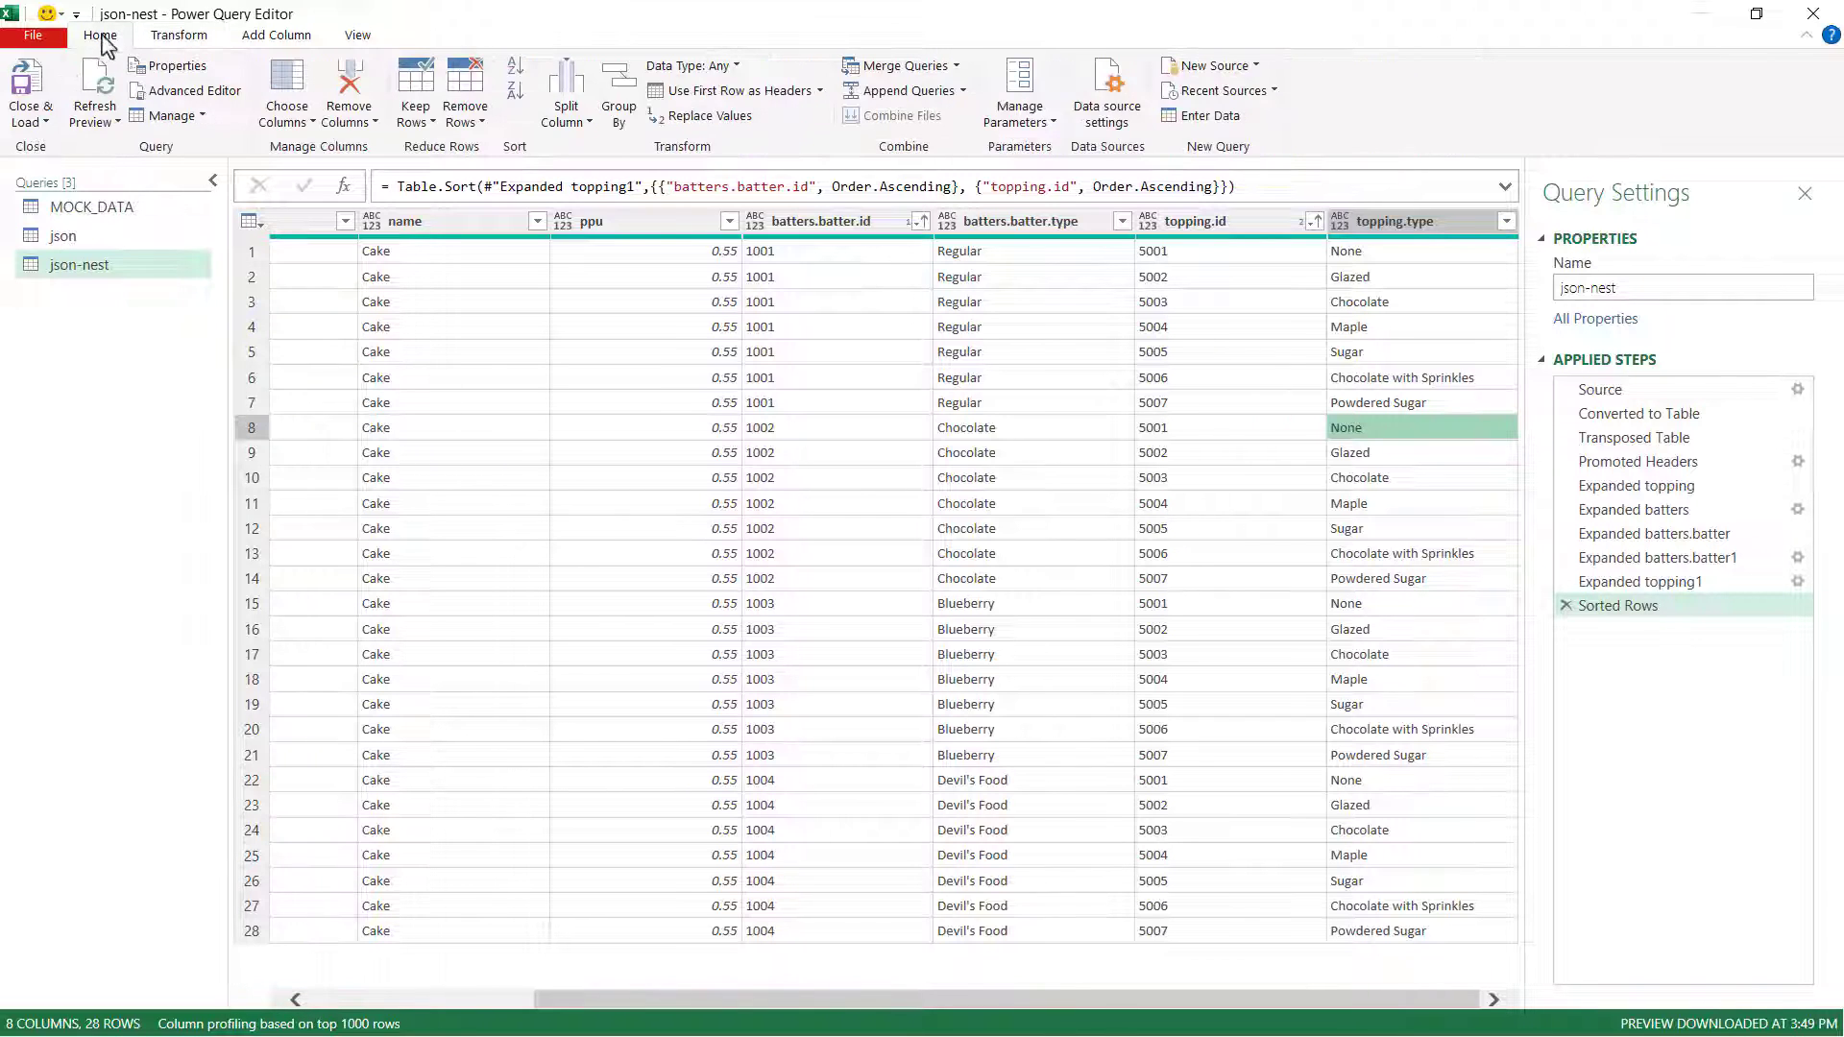
left_click(29, 75)
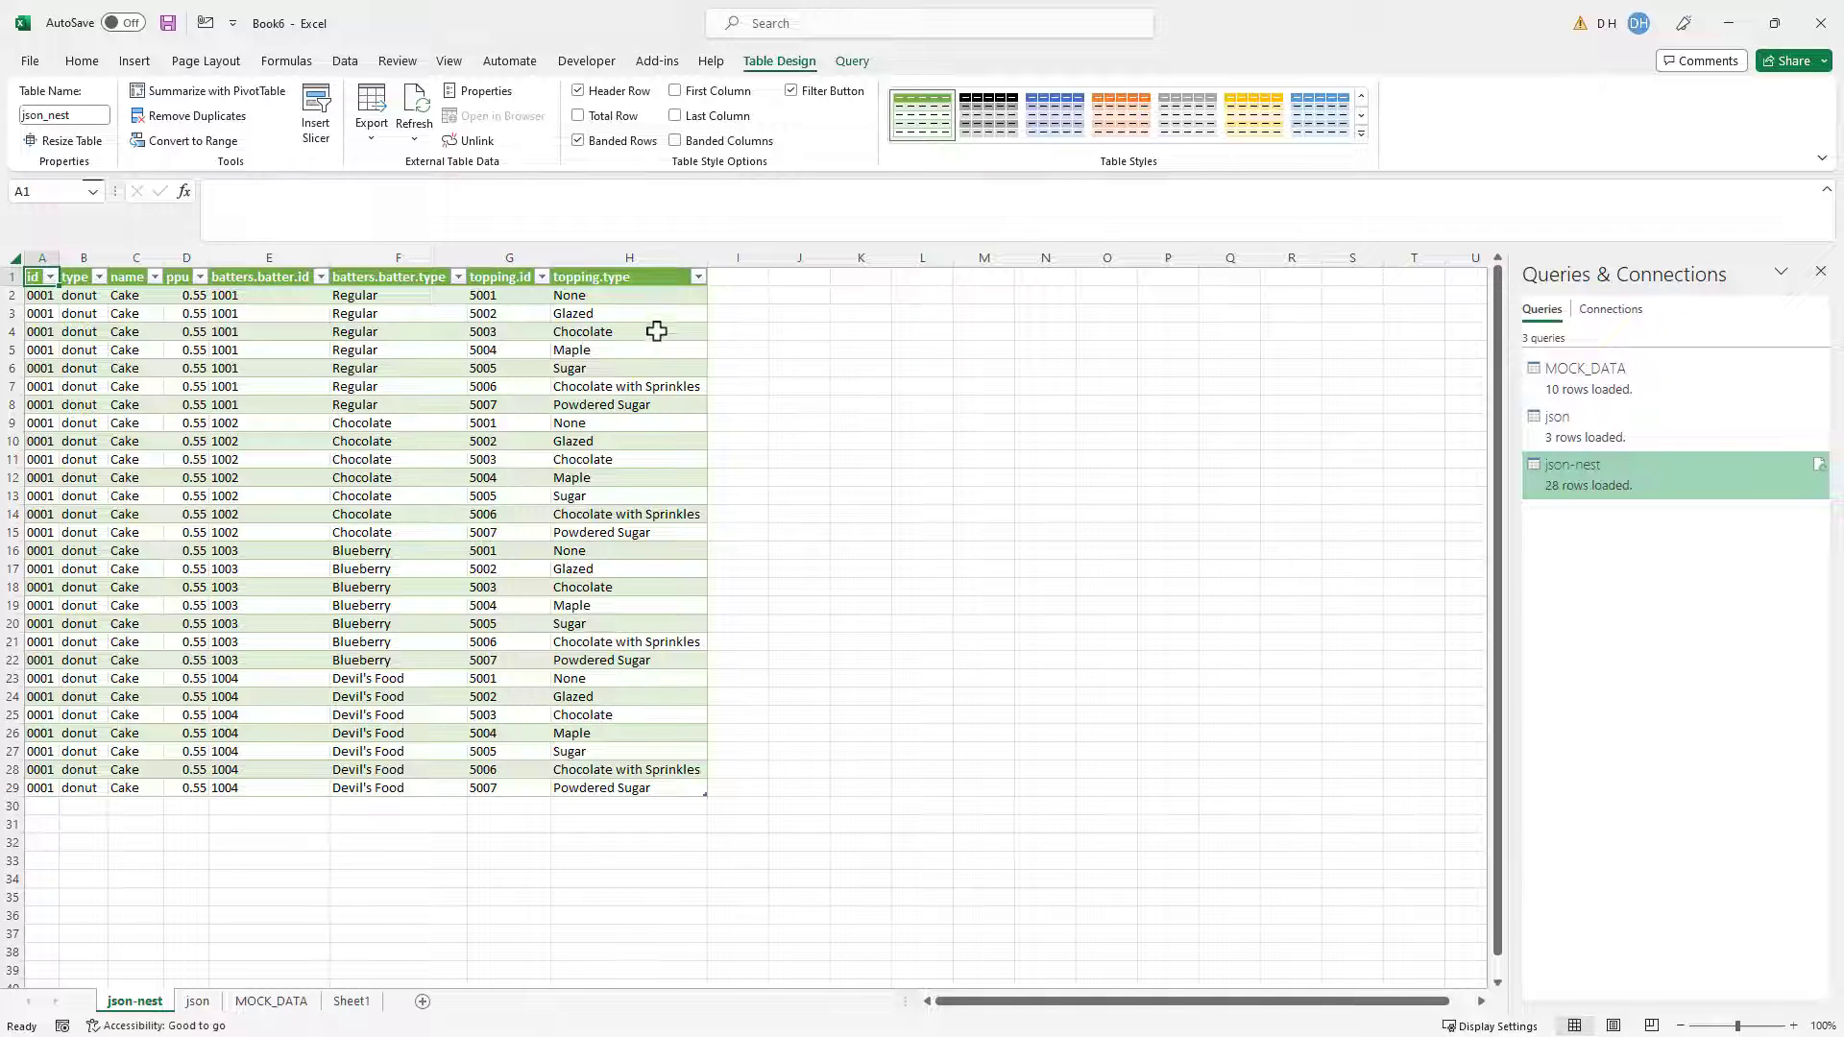
- Import Sheet1 from the log.xlsx Excel workbook and open it for transformation in Power Query
left_click(348, 63)
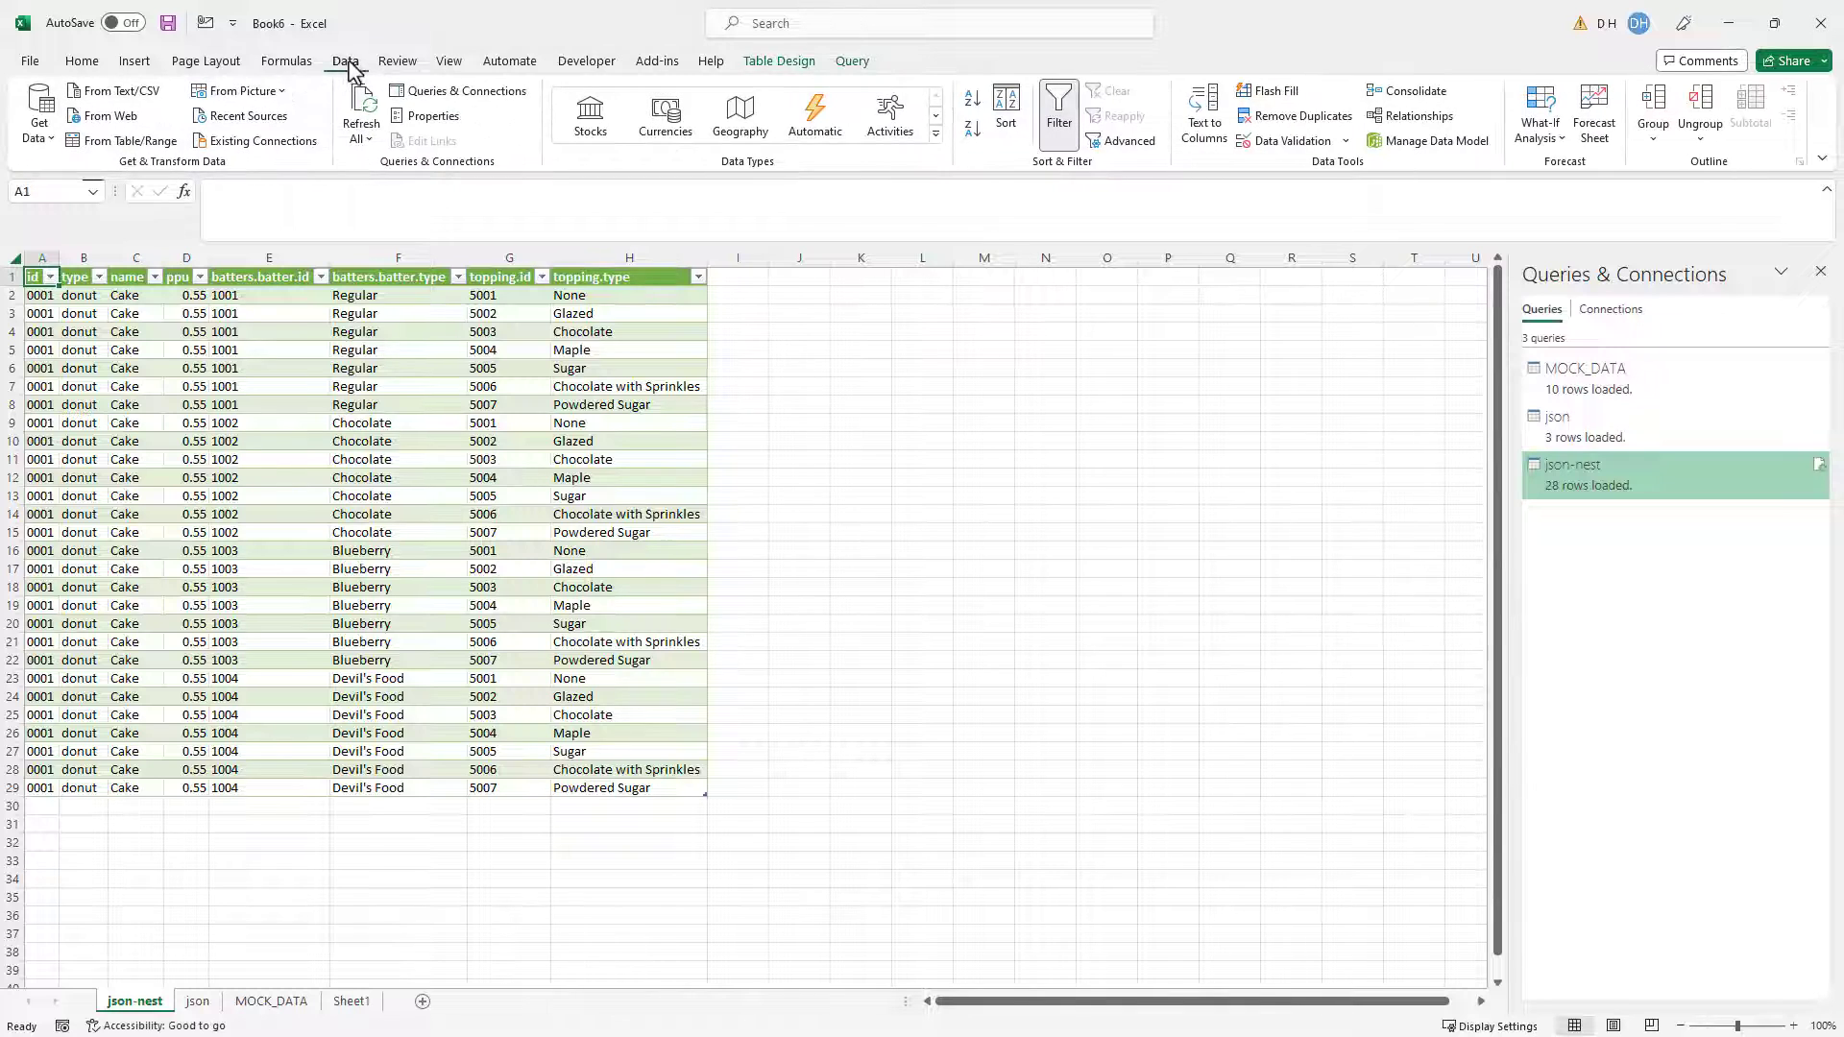
left_click(39, 120)
mouse_move(99, 179)
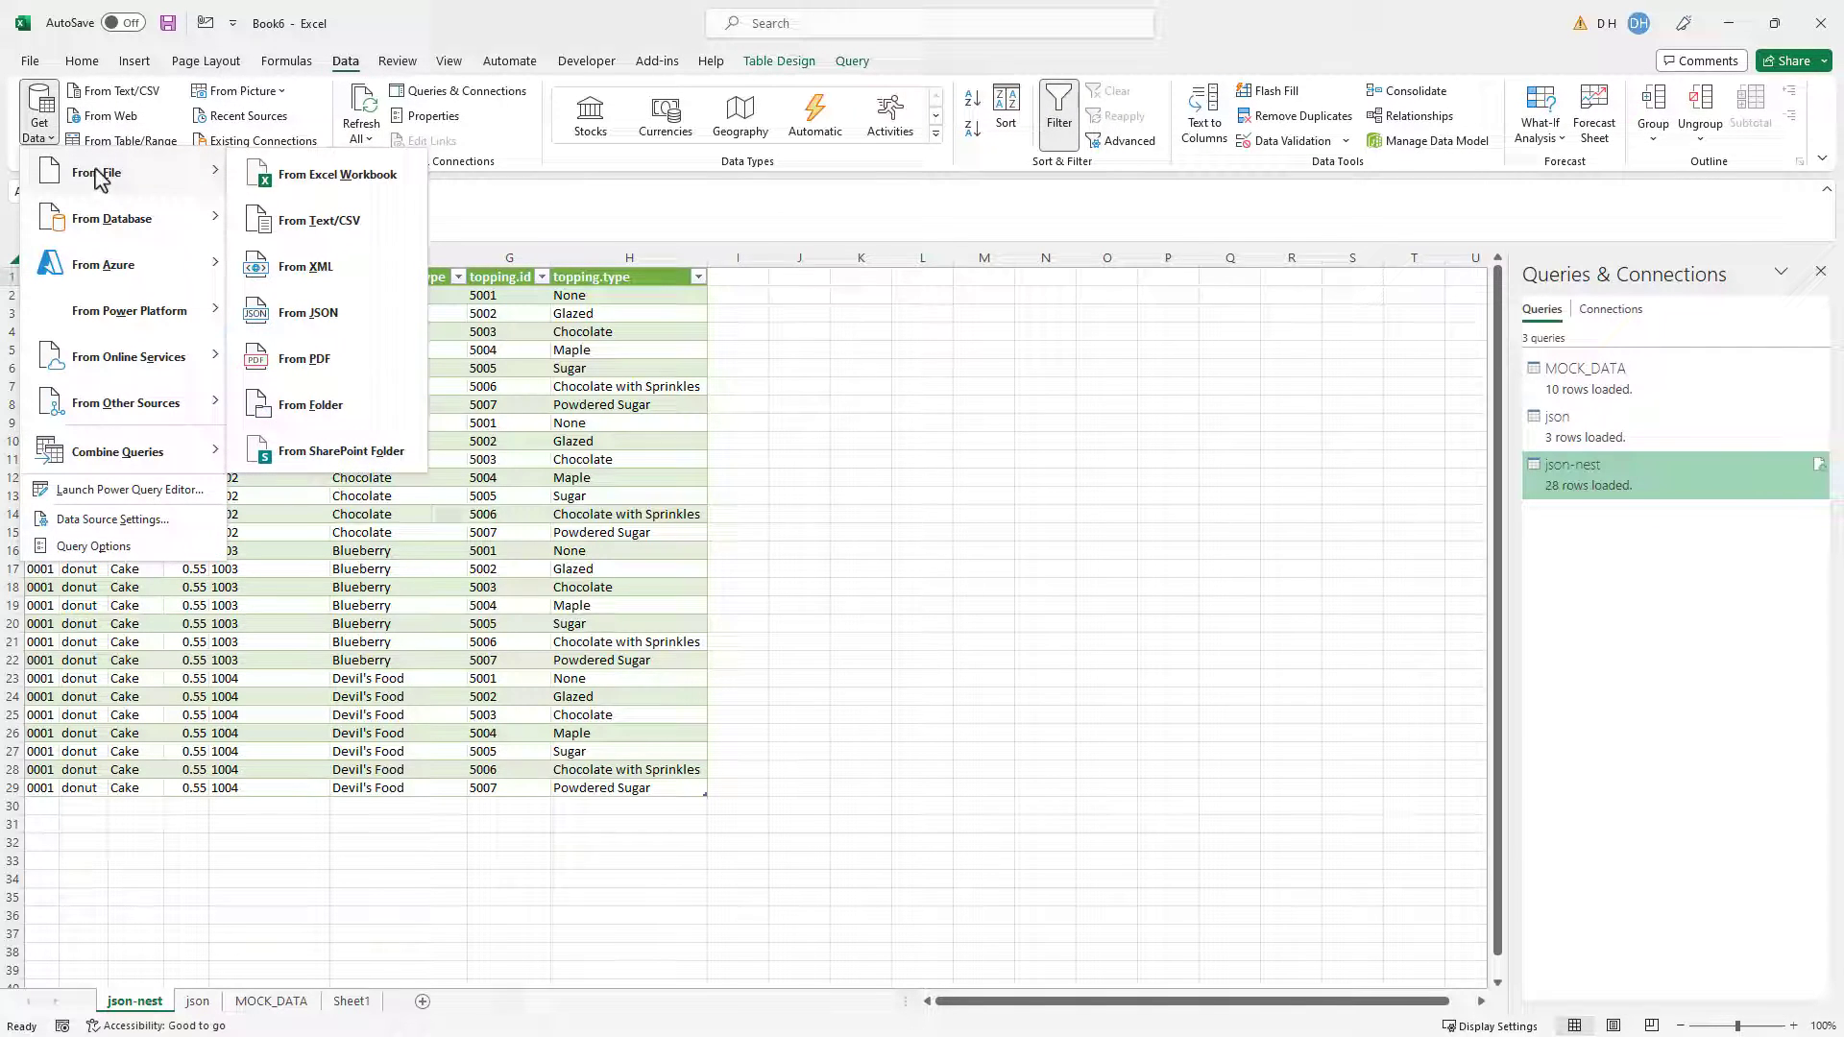
left_click(327, 175)
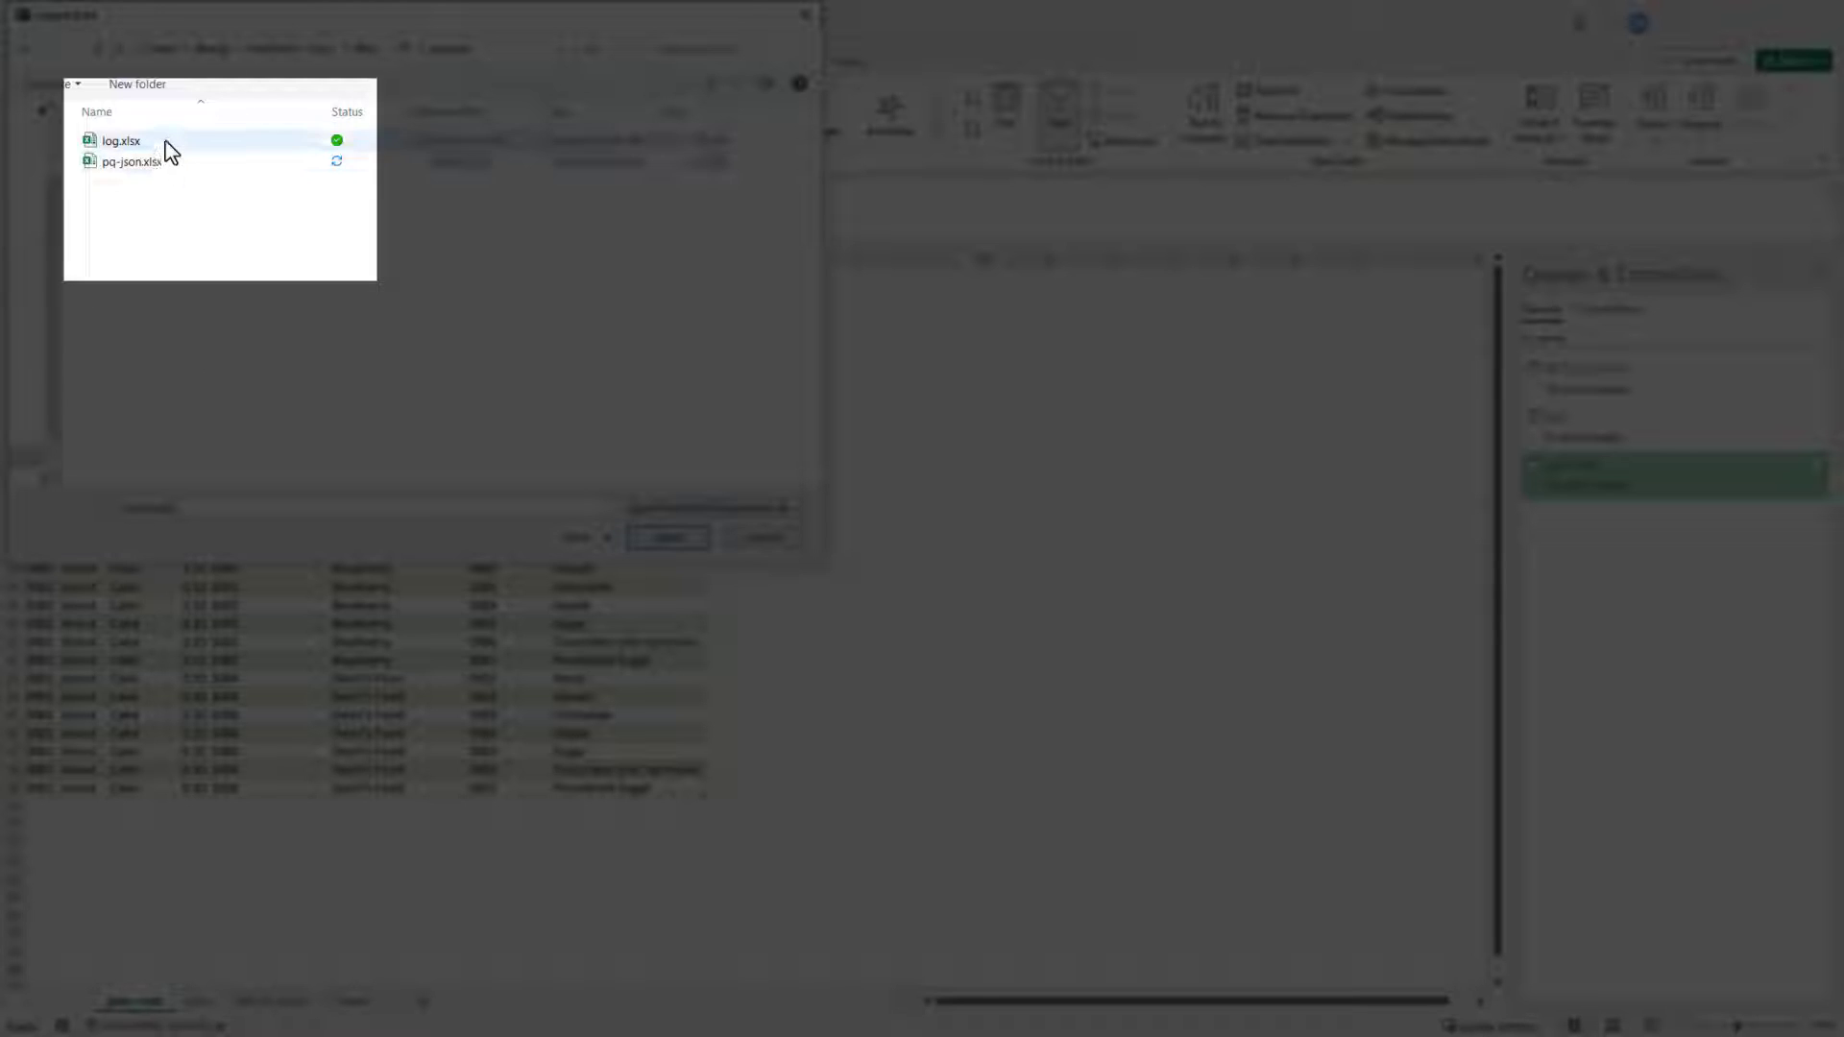
double_click(122, 141)
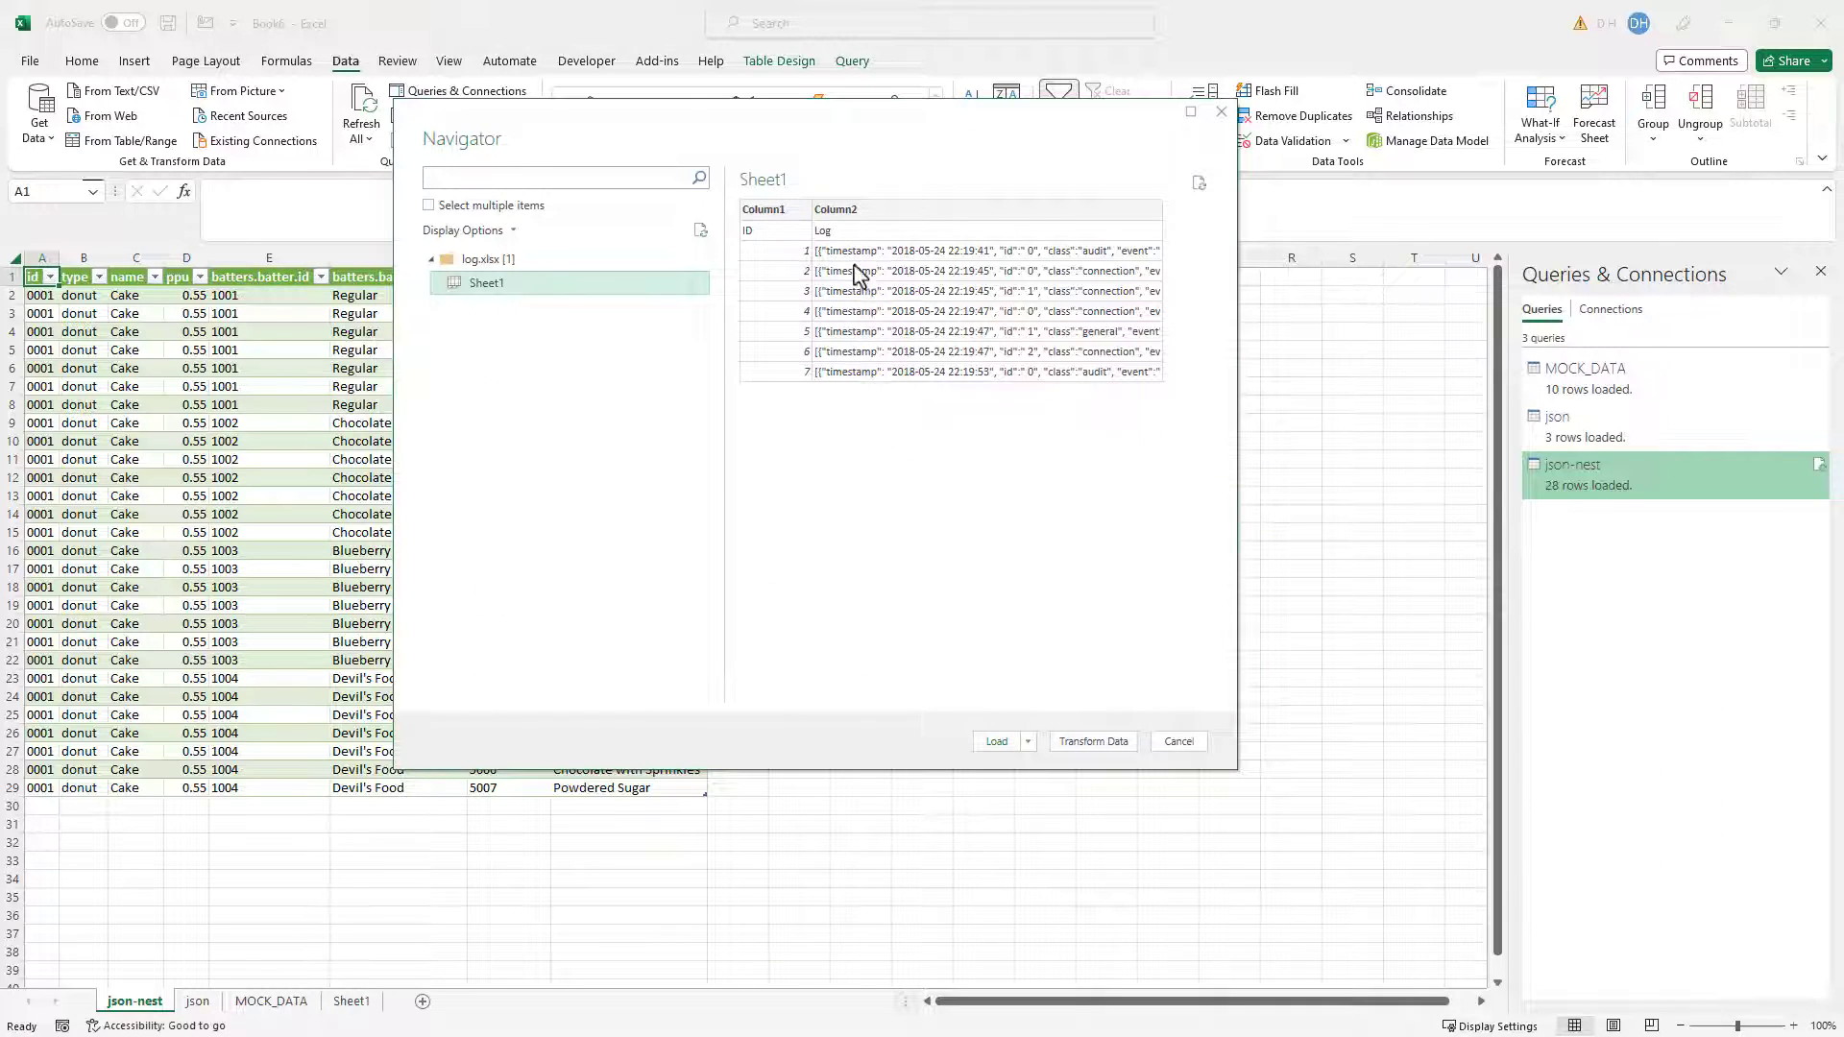
left_click(1095, 742)
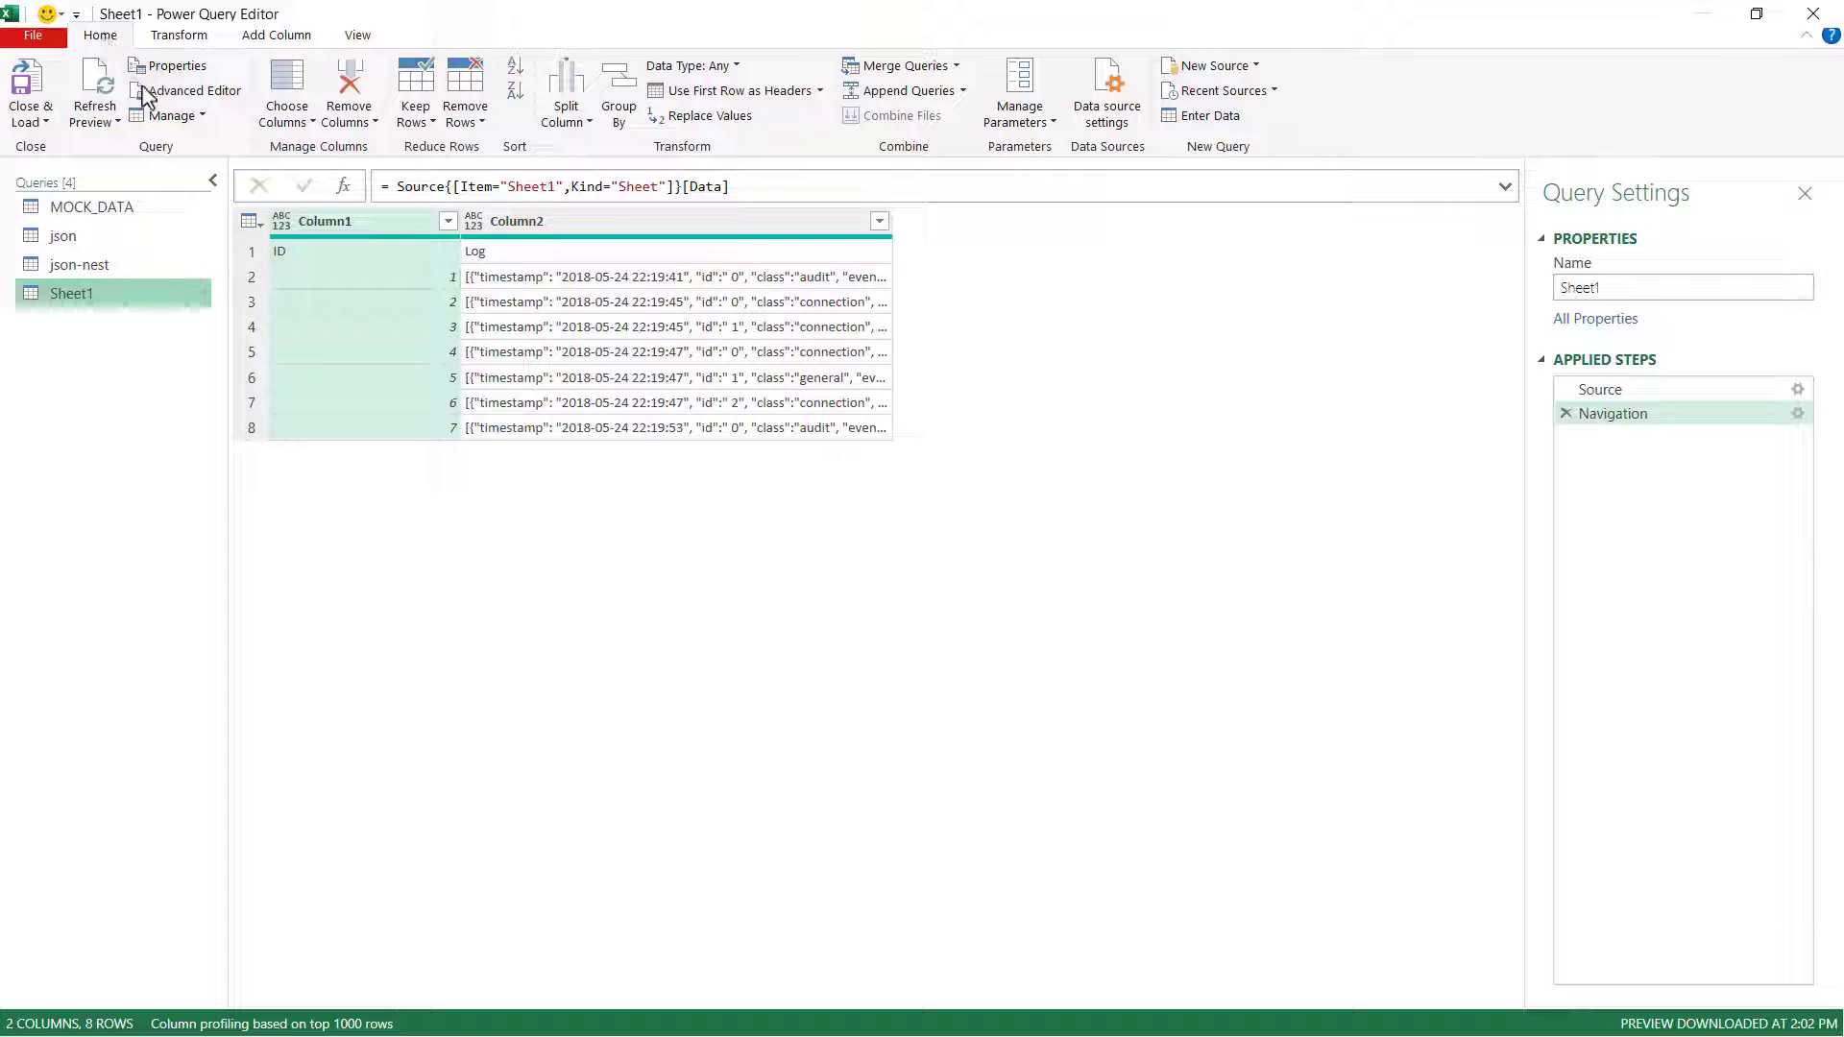
- Promote the first row of the Sheet1 query to headers and parse the Log column as JSON
left_click(708, 96)
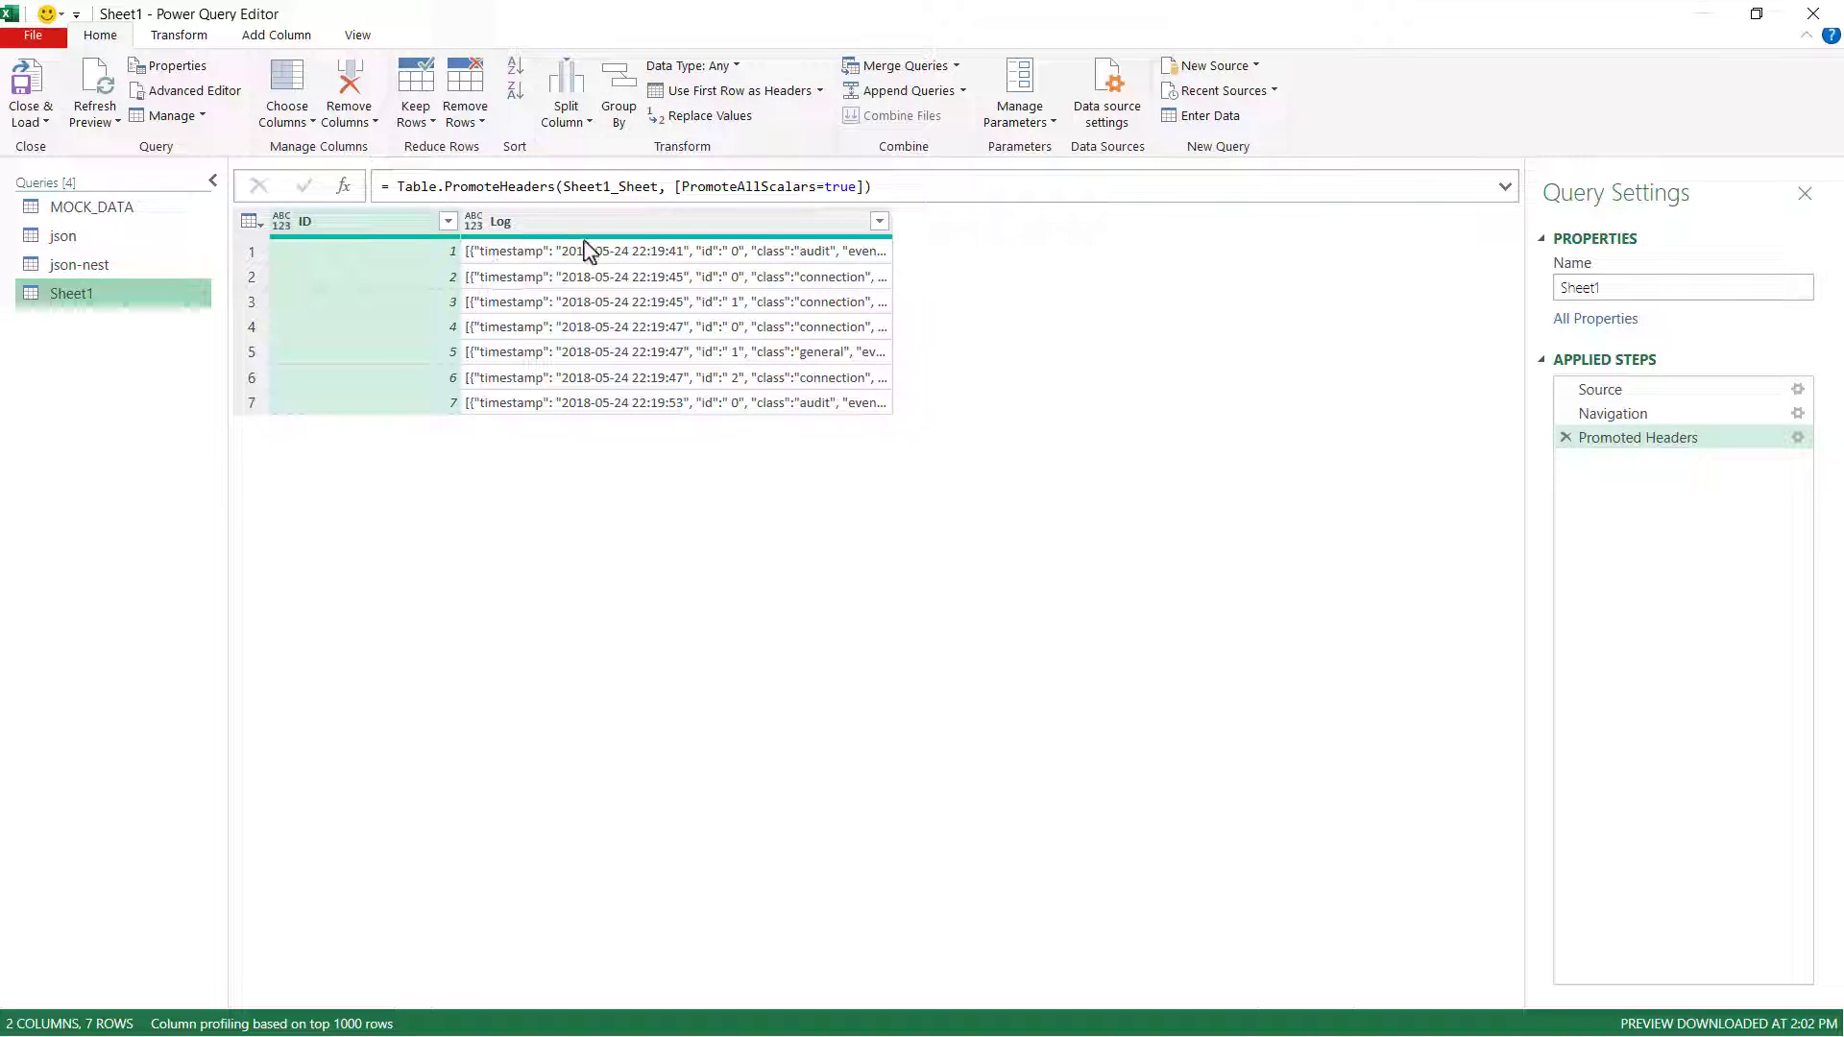
left_click(720, 226)
right_click(719, 222)
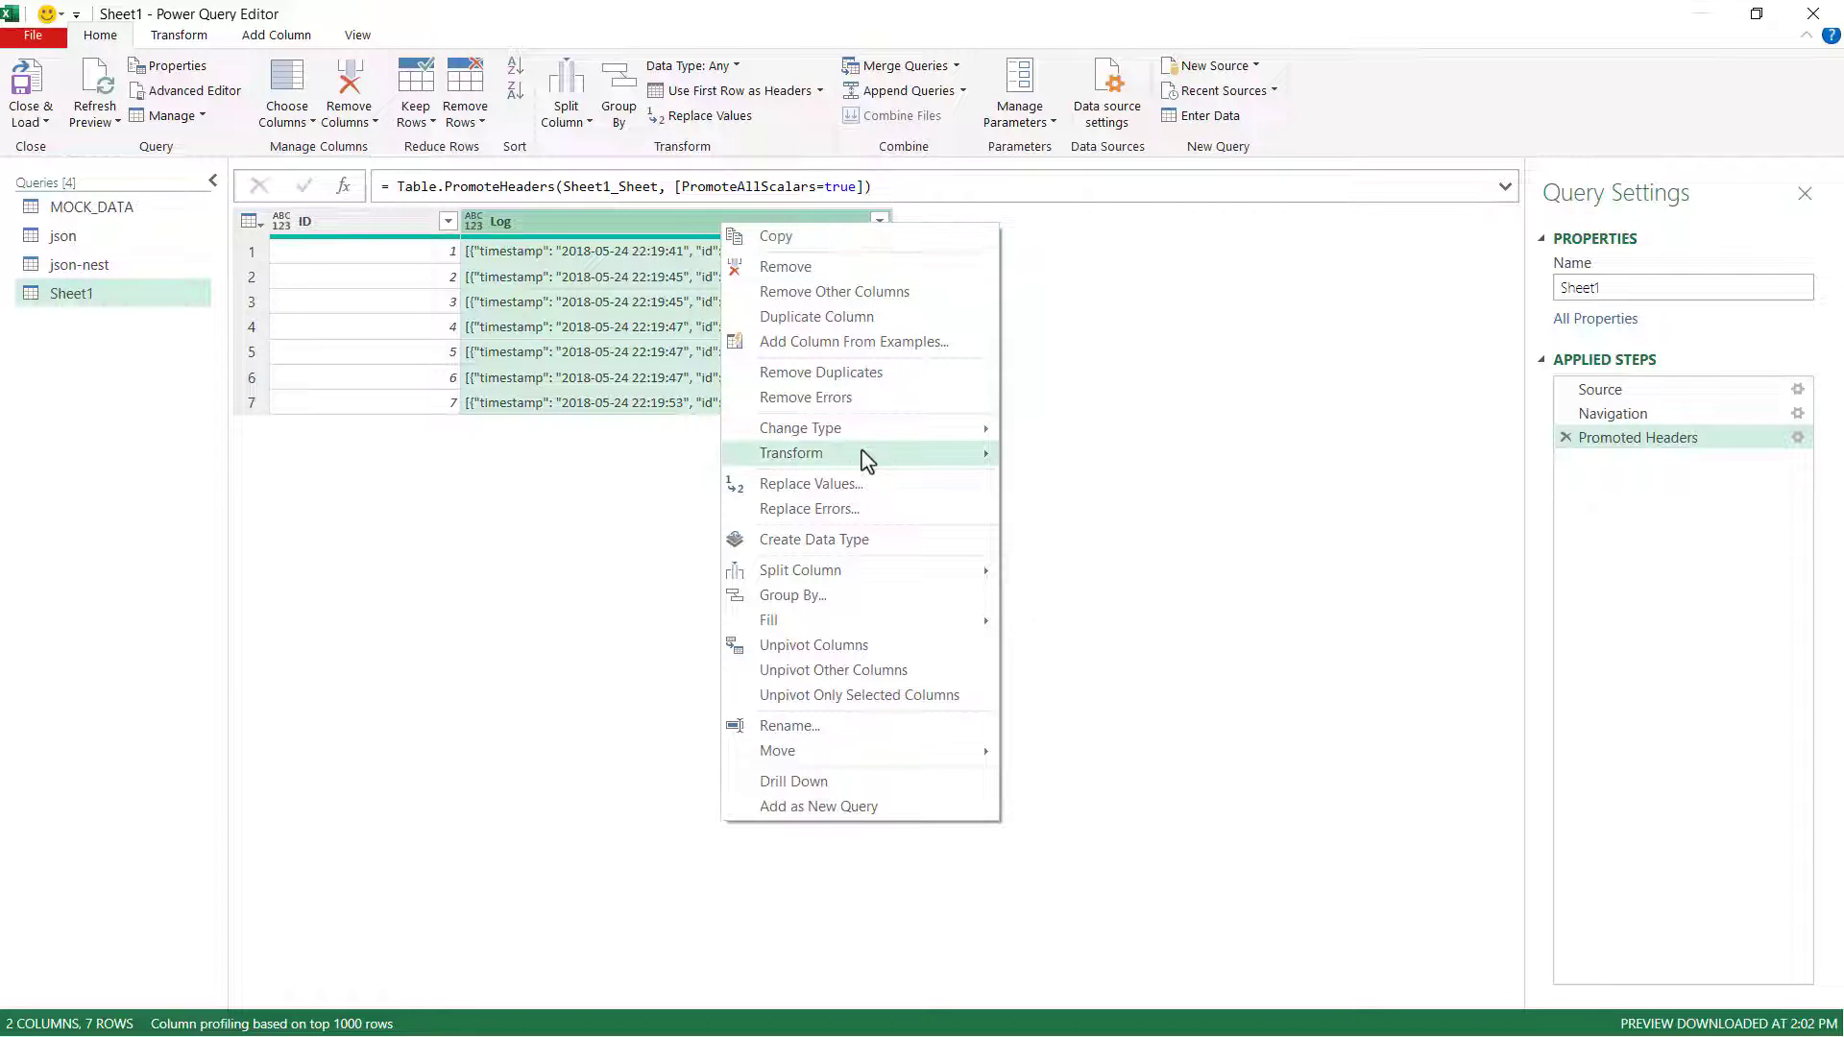
mouse_move(868, 459)
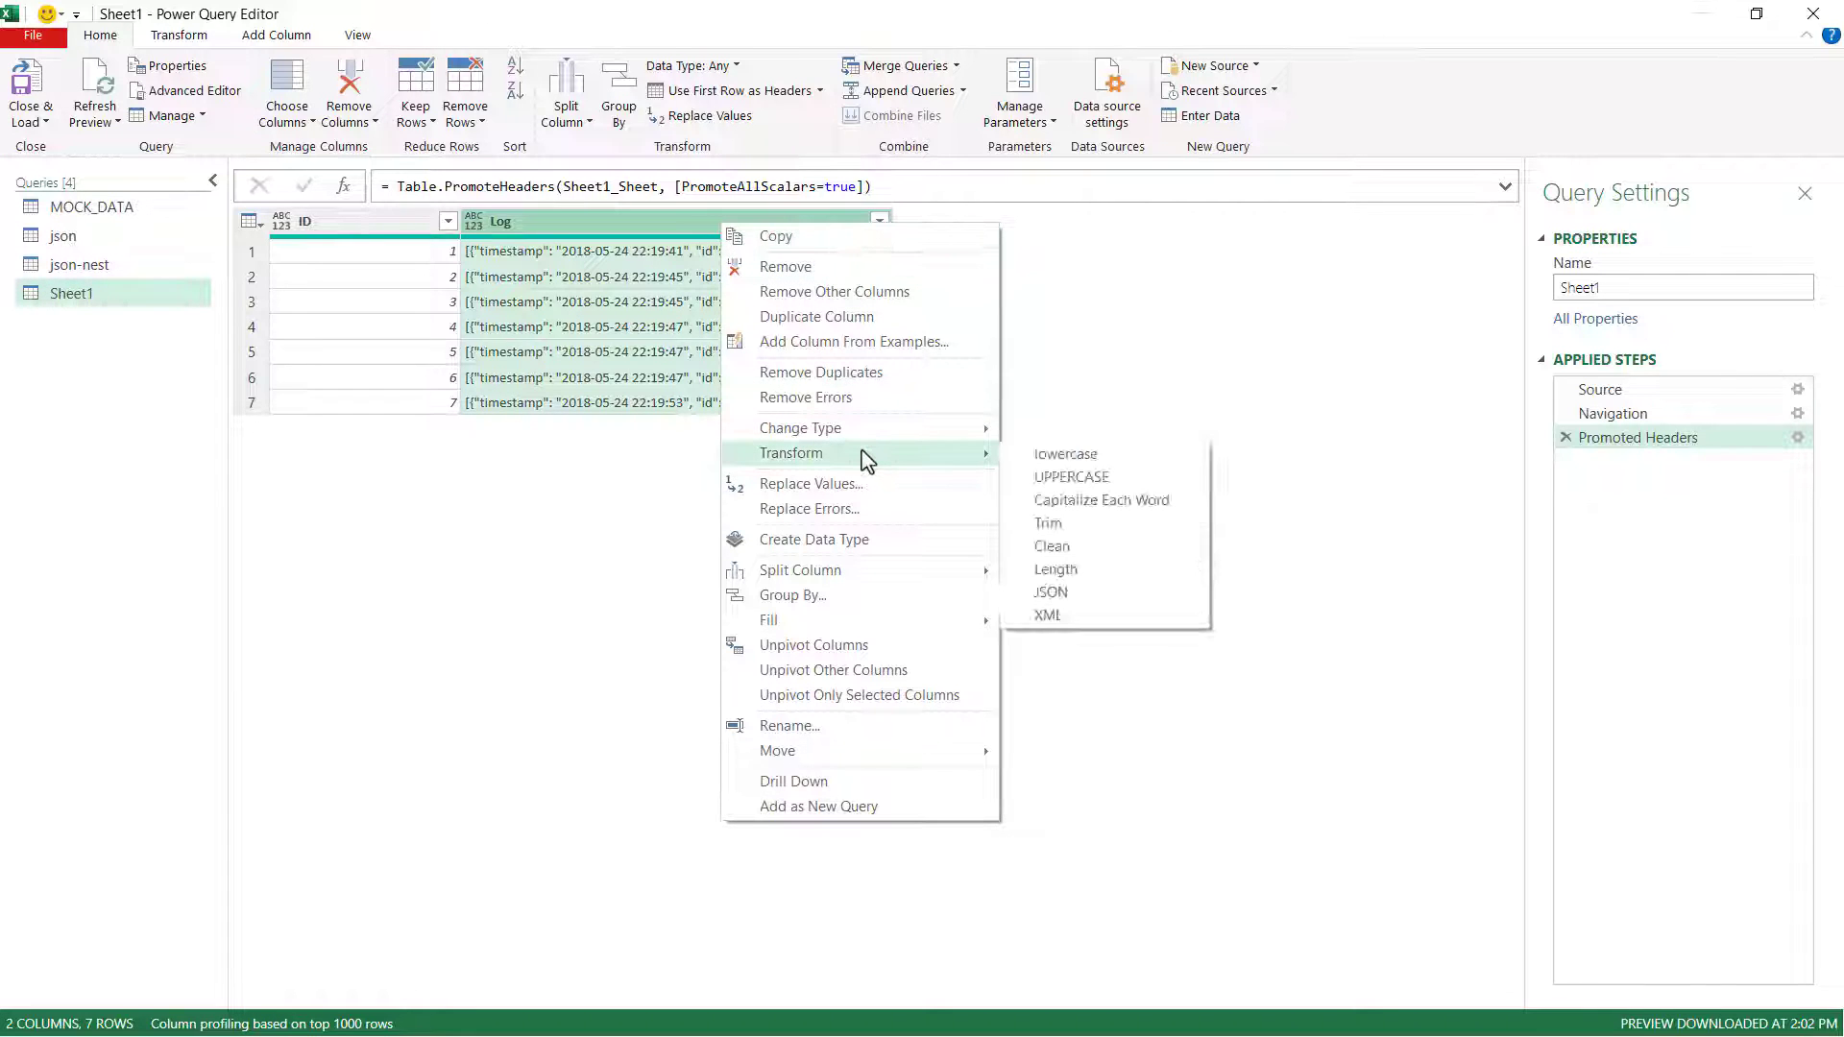
left_click(1141, 592)
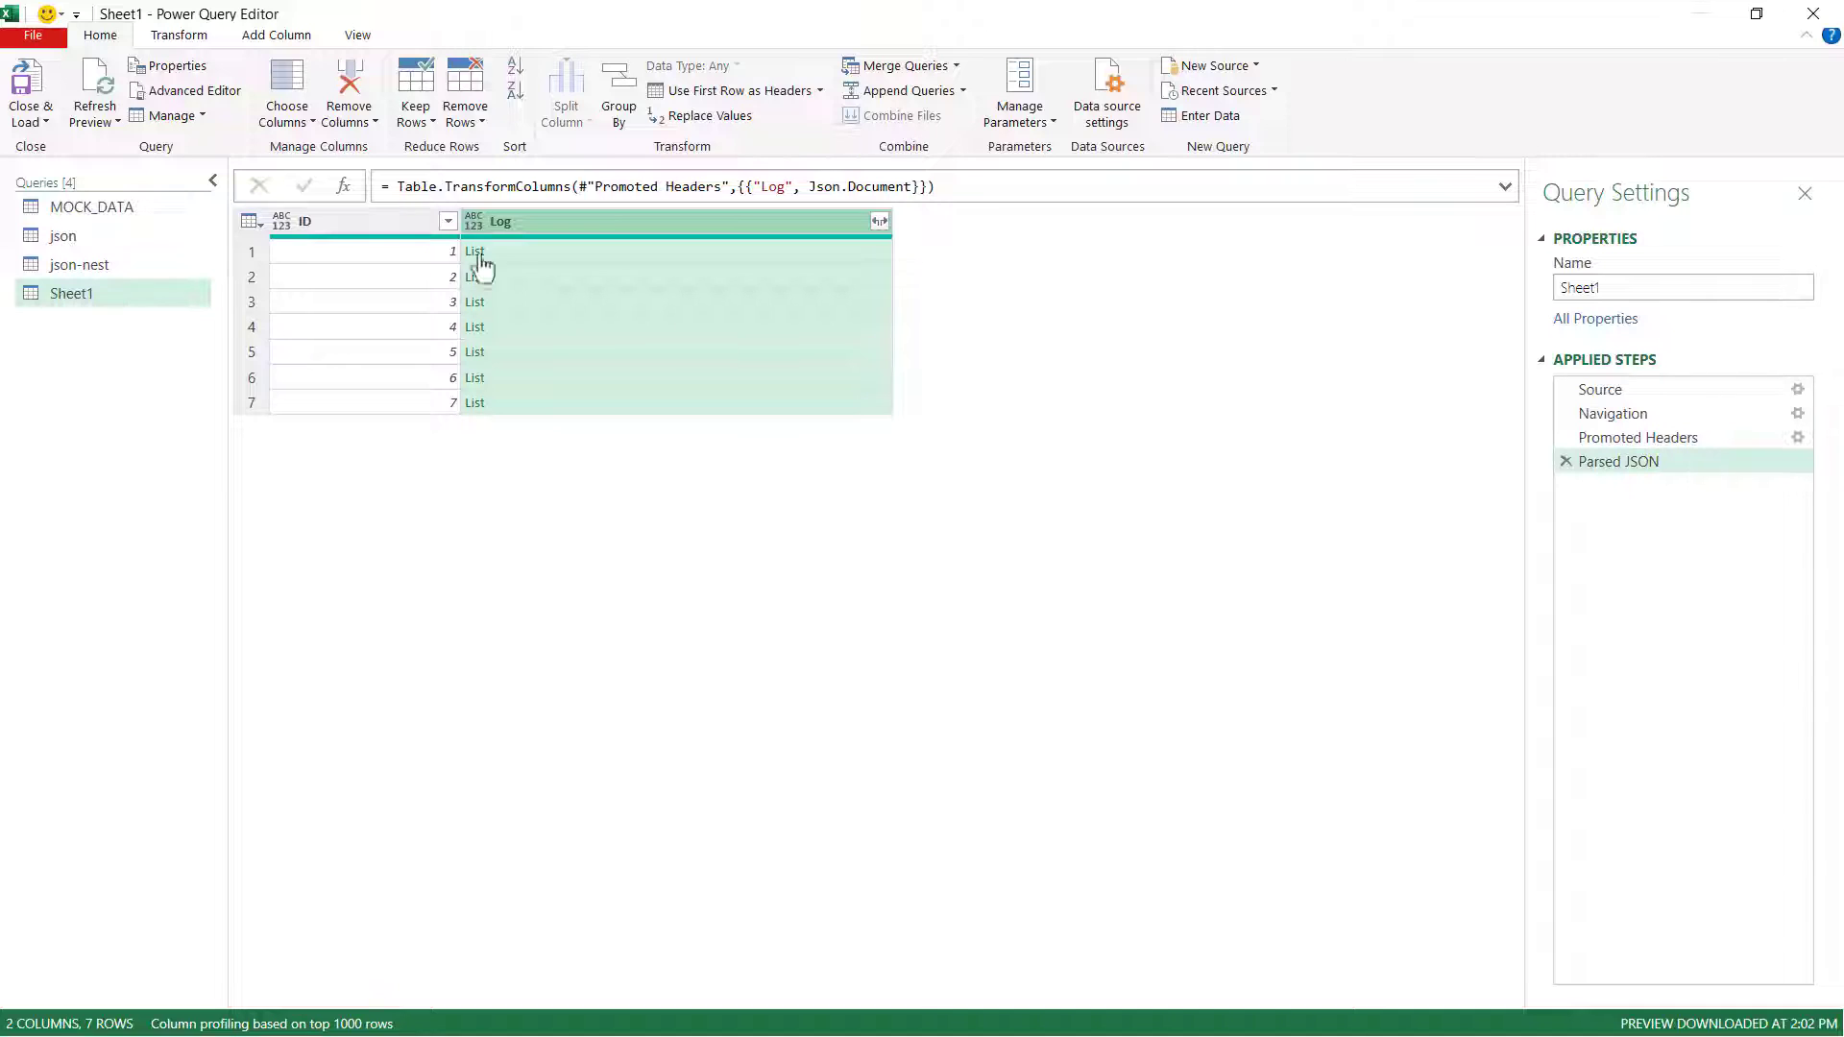
- Expand the Log lists to new rows and their records into prefixed timestamp, id, class and event columns, then load the query into the workbook
left_click(879, 223)
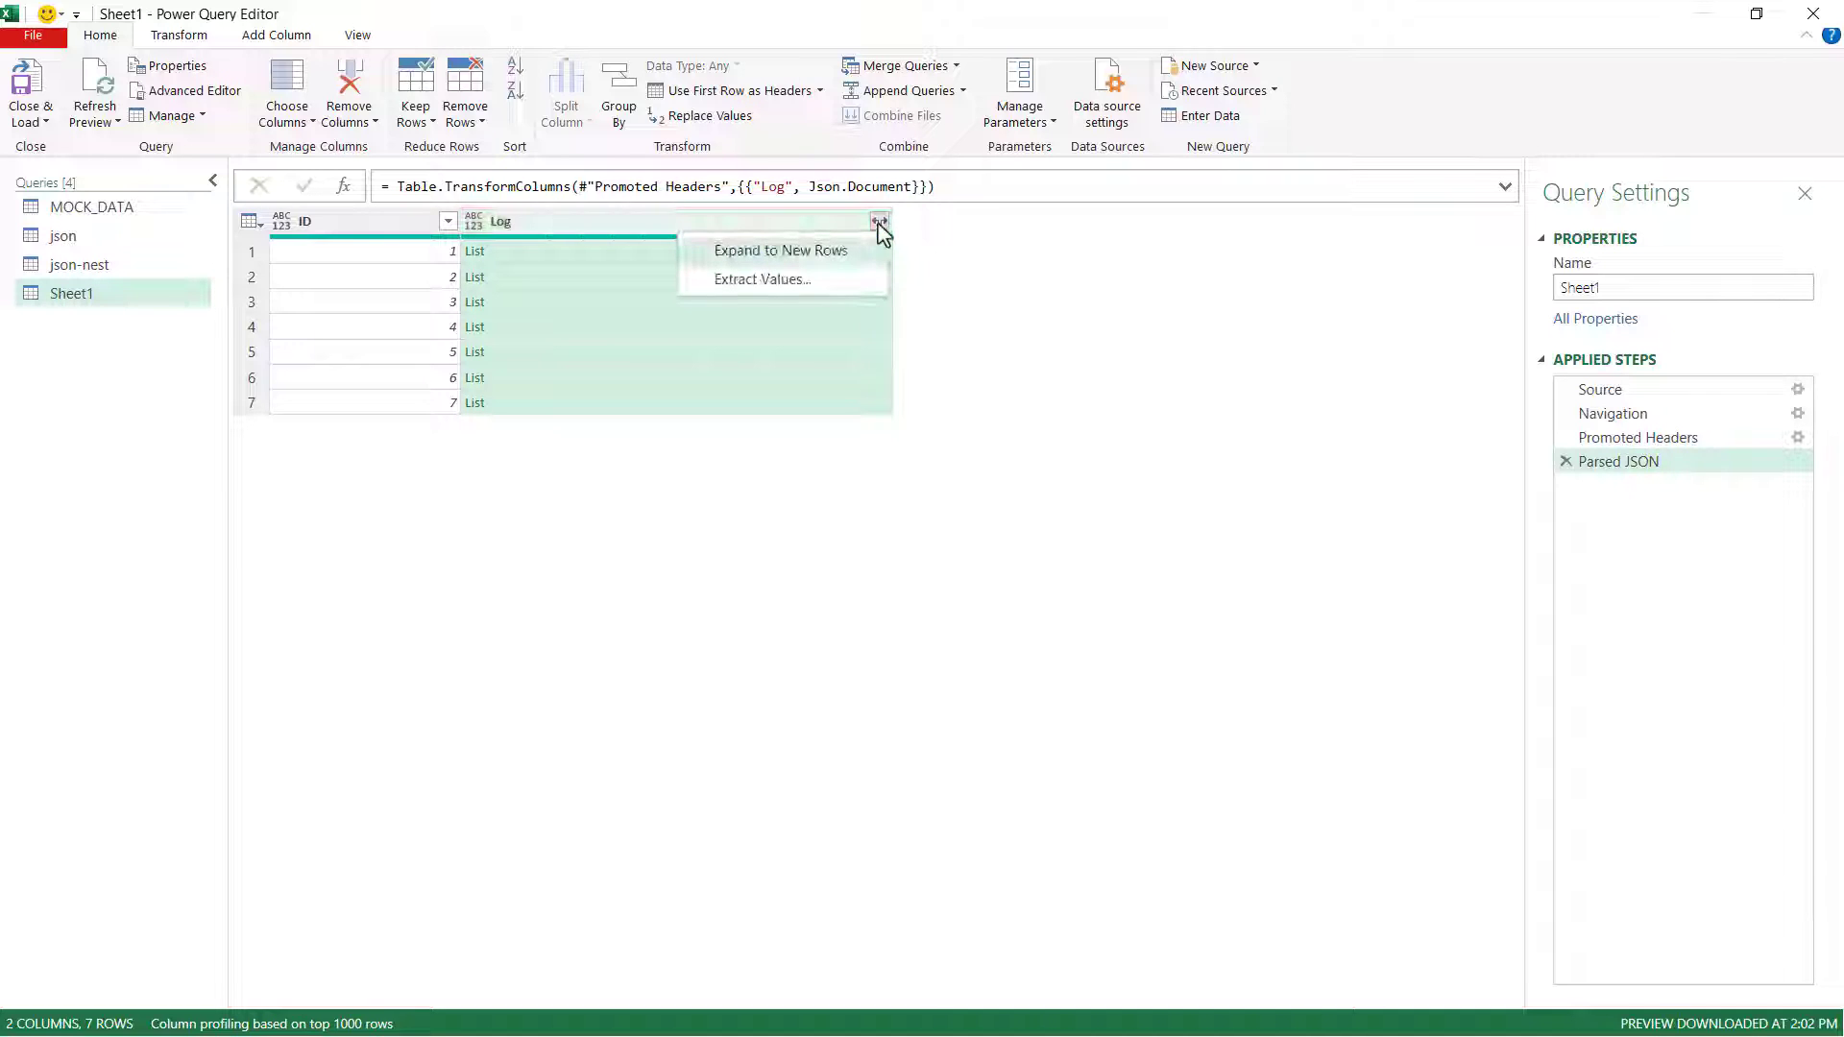
left_click(856, 252)
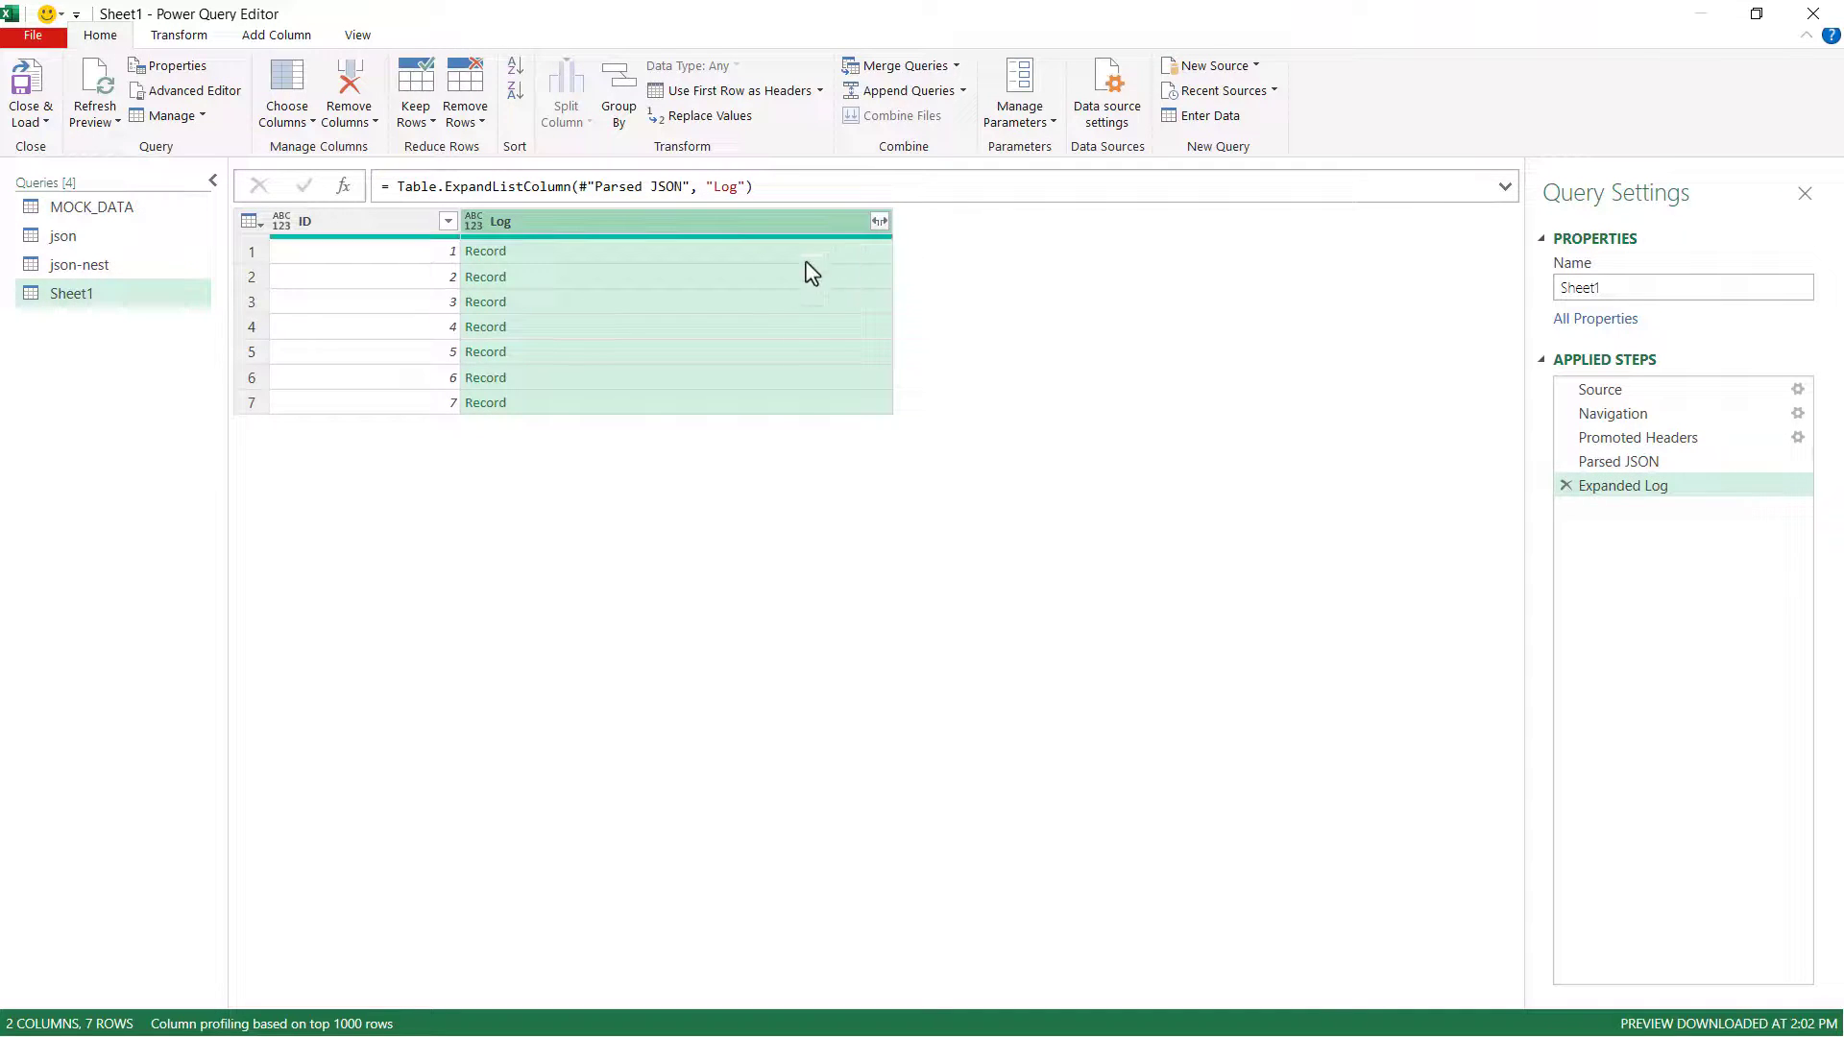
left_click(882, 223)
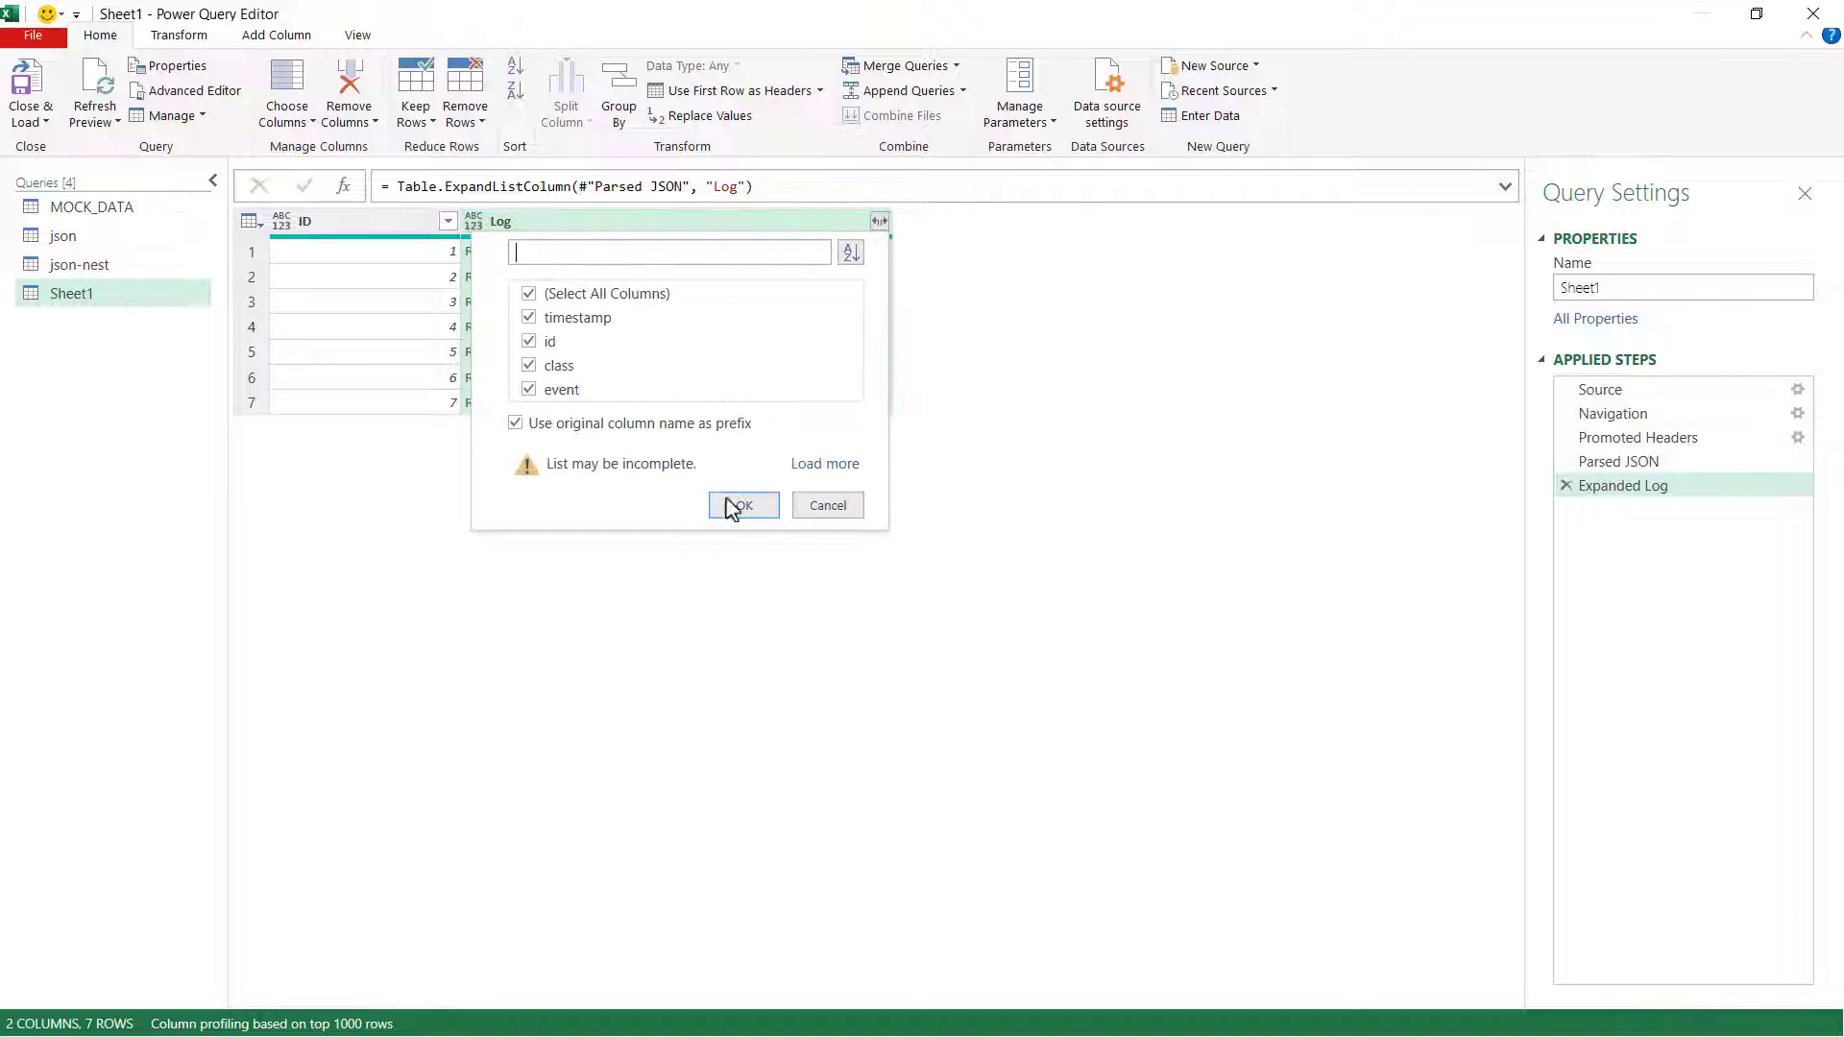
left_click(749, 506)
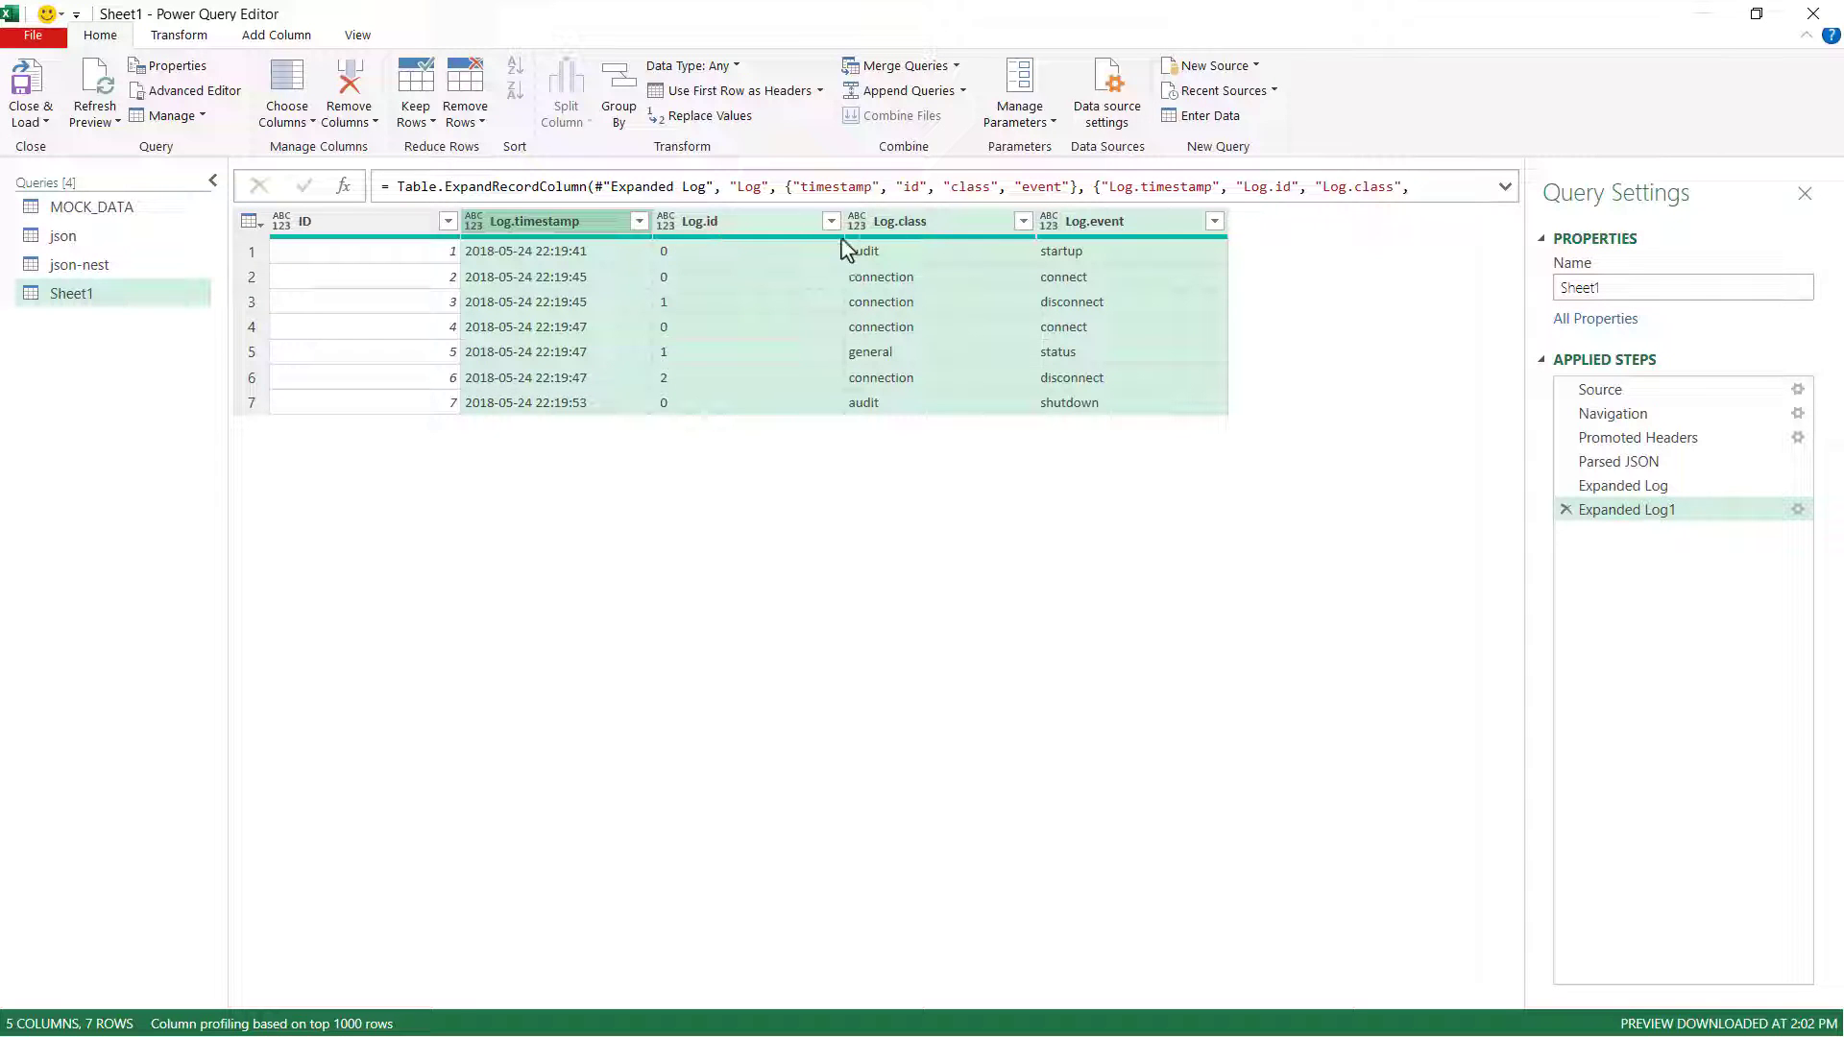
left_click(28, 87)
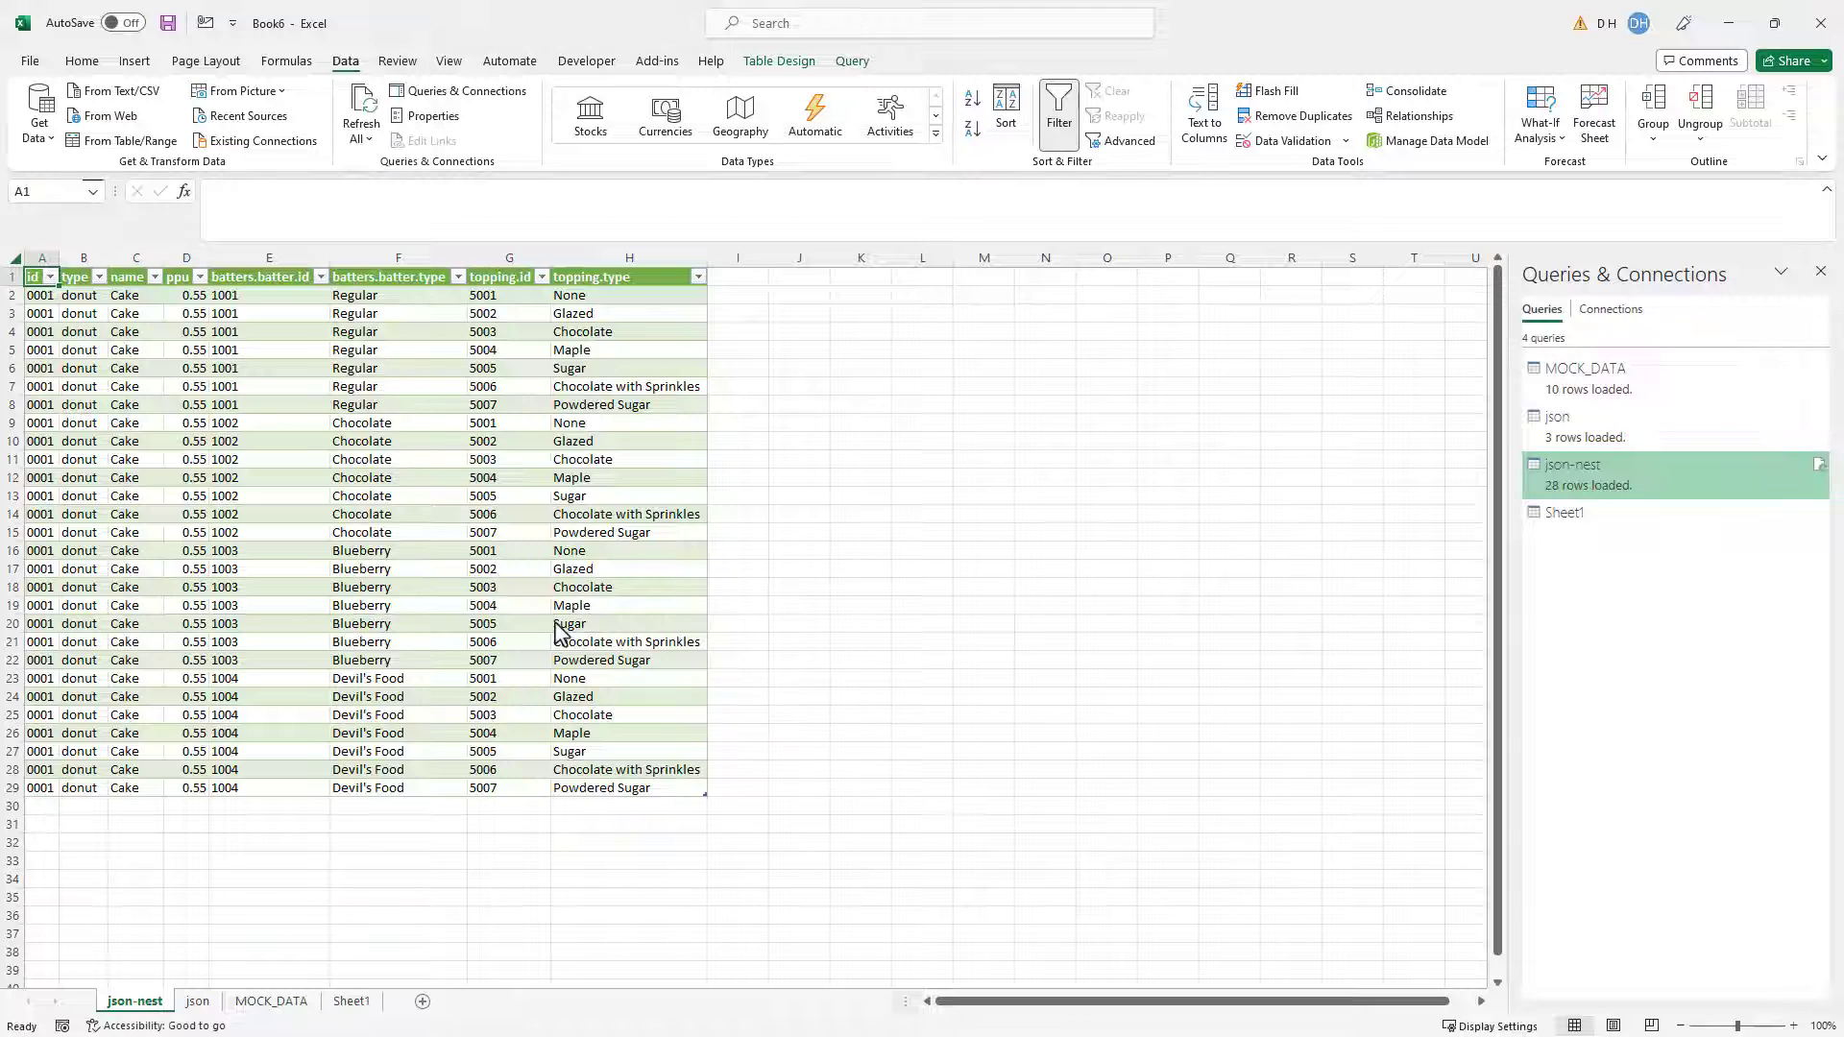